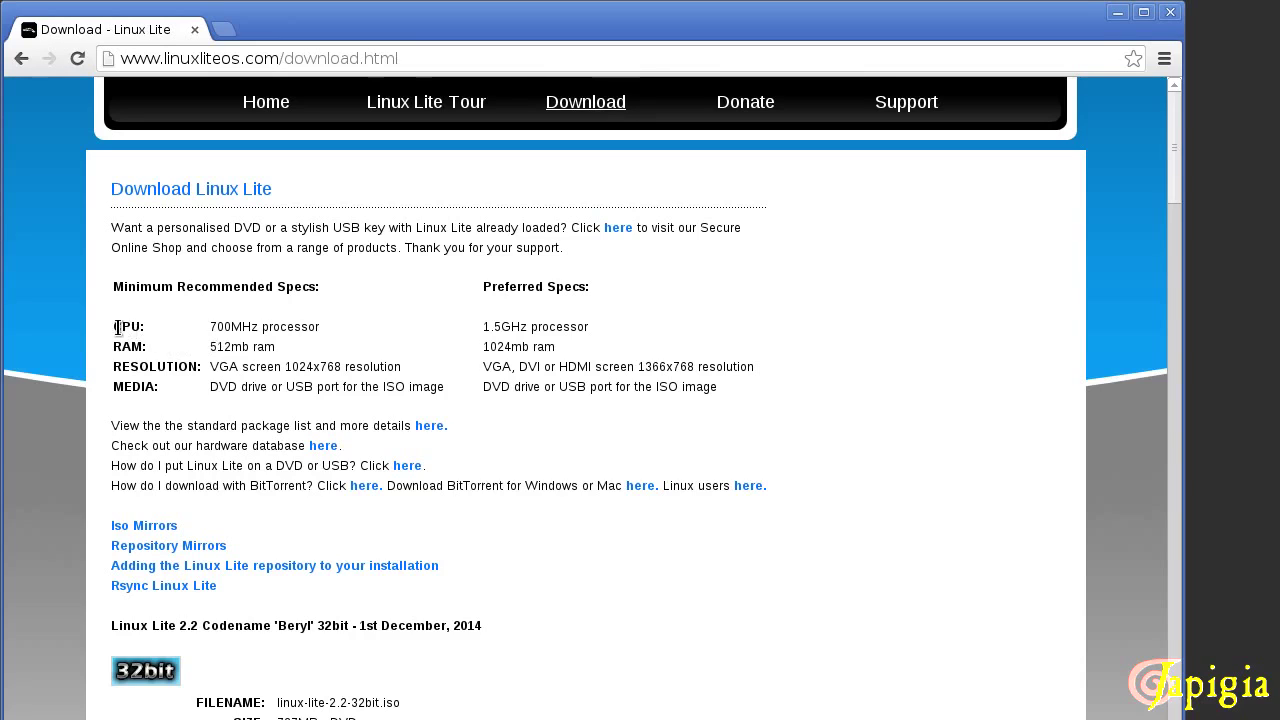
Highlight the CPU and 512 MB RAM requirements, then the four mirror and repository links.
{"action": "left_click_drag", "start_coordinate": [115, 326], "coordinate": [326, 330]}
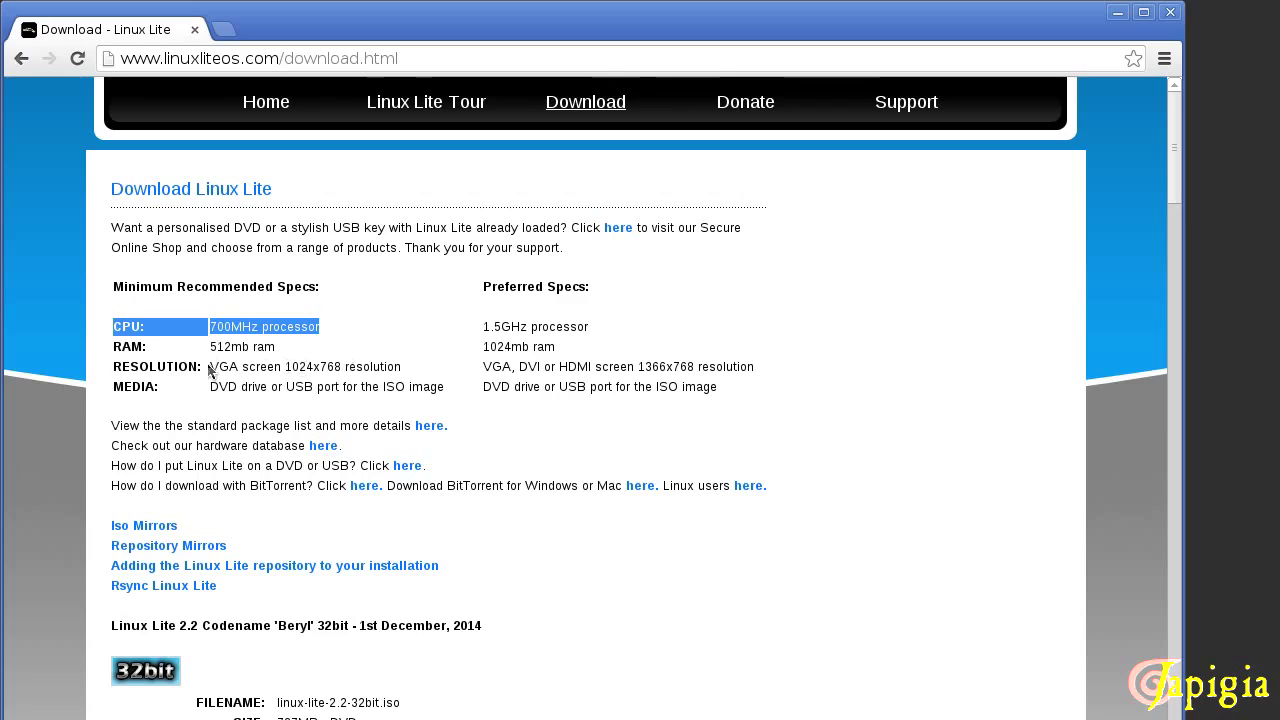
{"action": "left_click", "coordinate": [115, 347], "text": "shift"}
{"action": "left_click_drag", "start_coordinate": [115, 347], "coordinate": [337, 381]}
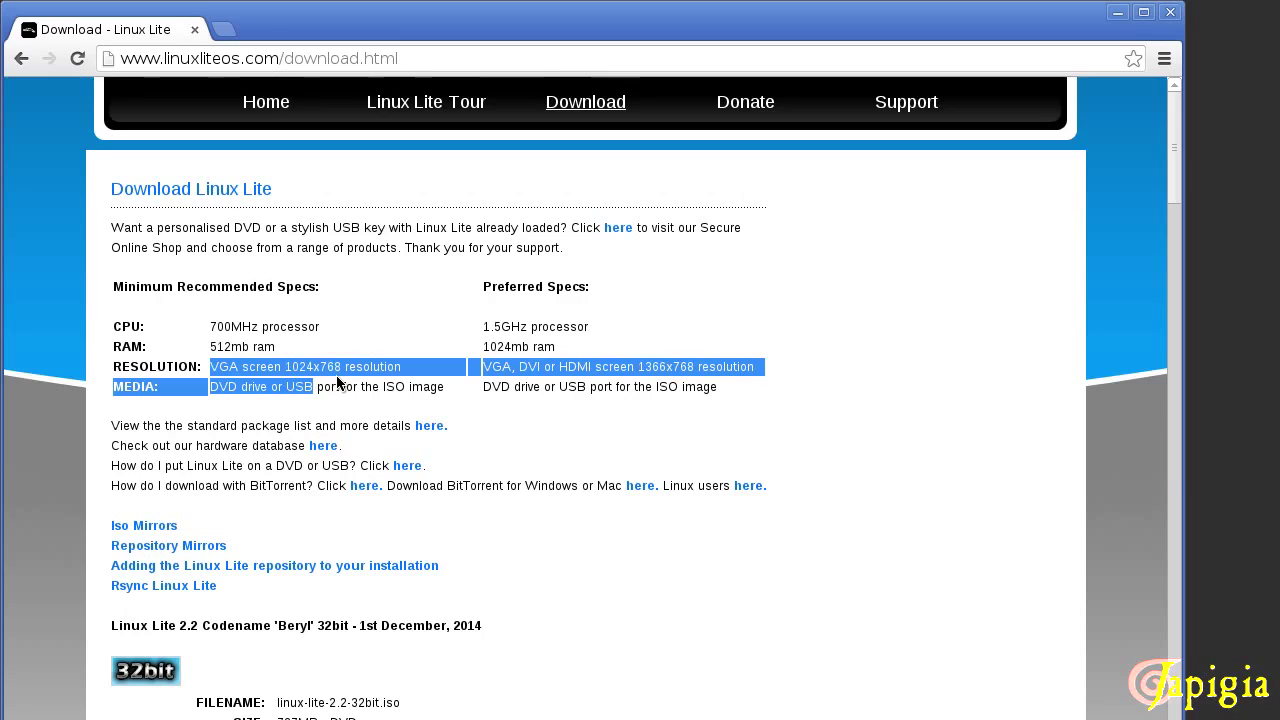
{"action": "left_click", "coordinate": [633, 183]}
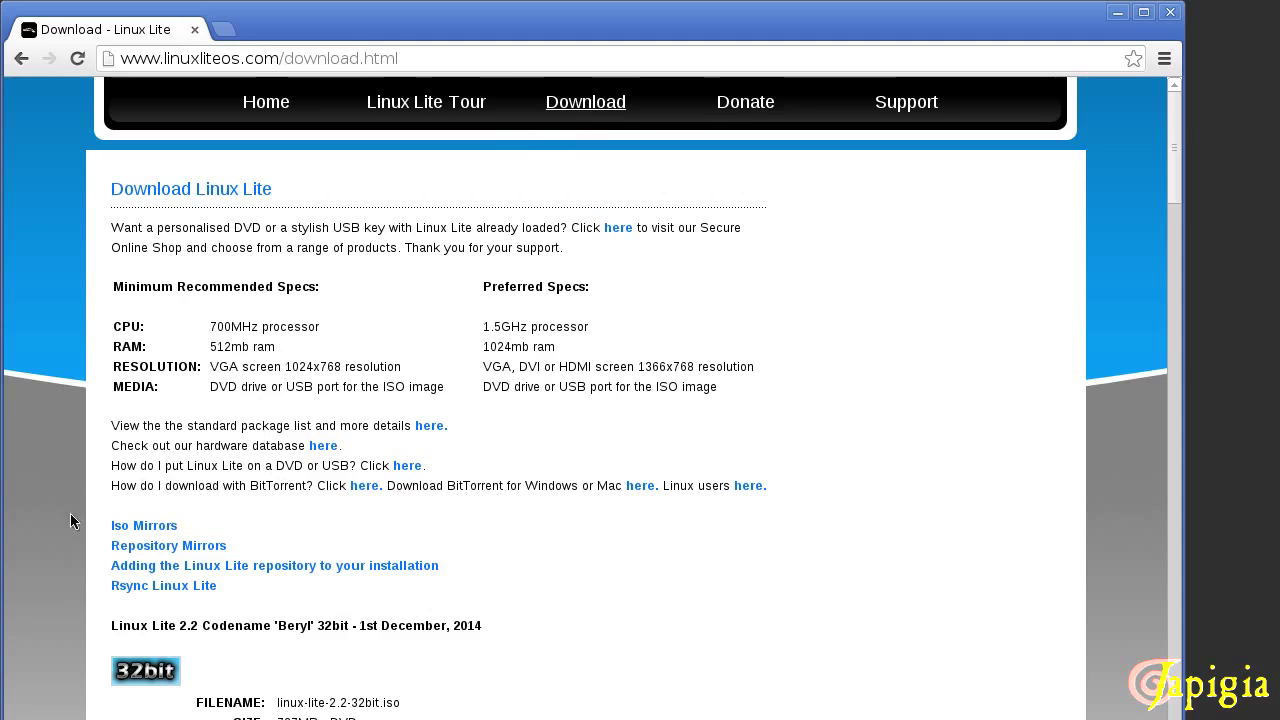
{"action": "left_click_drag", "start_coordinate": [109, 525], "coordinate": [250, 589]}
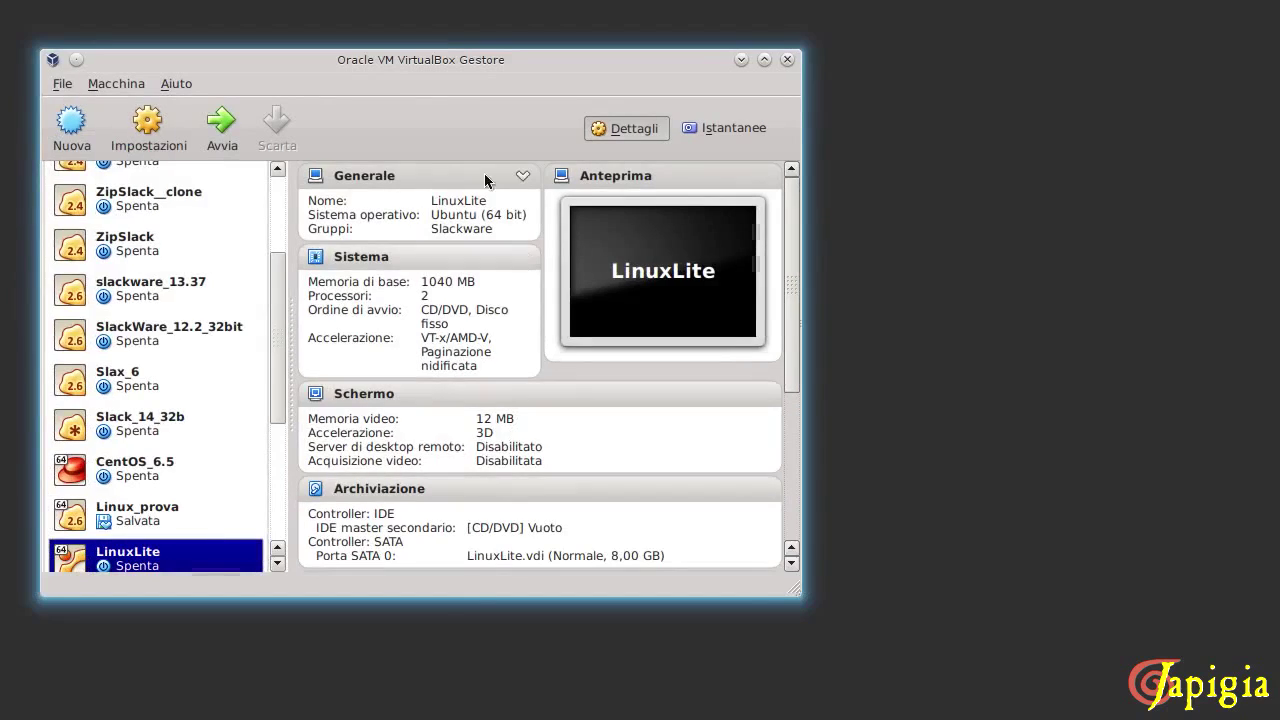
Reposition the VirtualBox Manager window and view the About VirtualBox information.
{"action": "left_click_drag", "start_coordinate": [382, 62], "coordinate": [499, 86]}
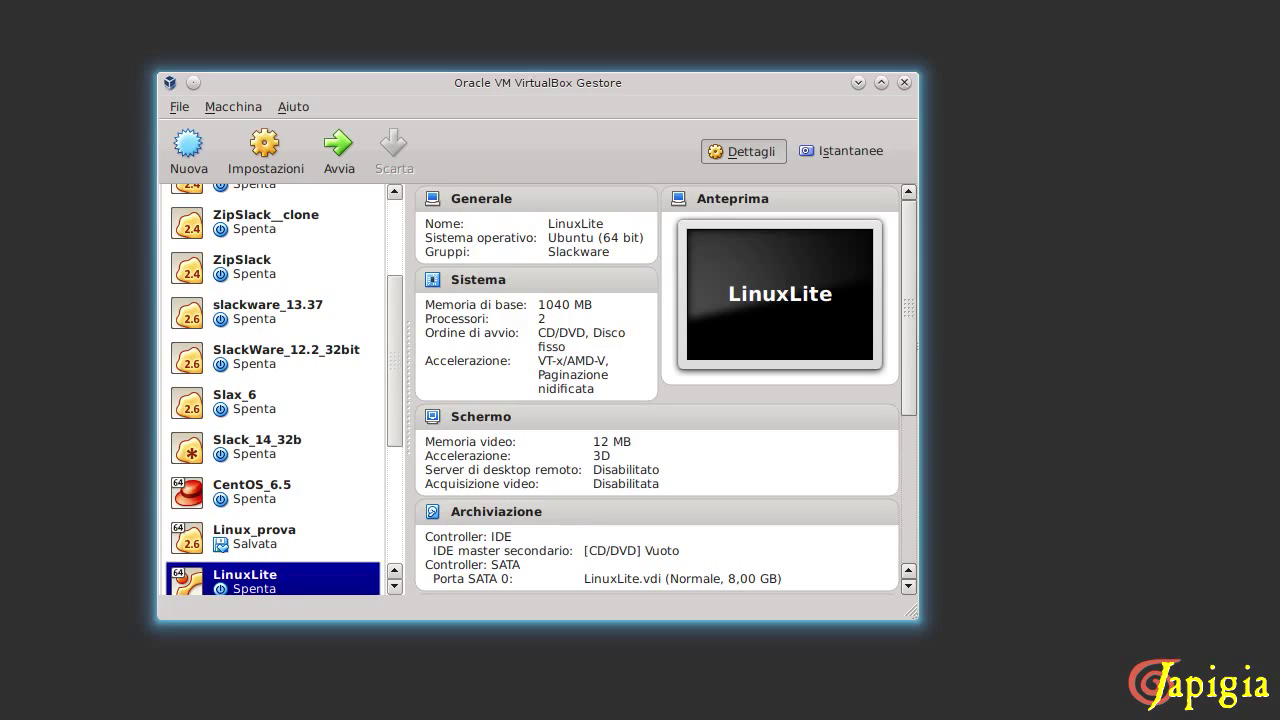
{"action": "left_click_drag", "start_coordinate": [536, 85], "coordinate": [563, 76]}
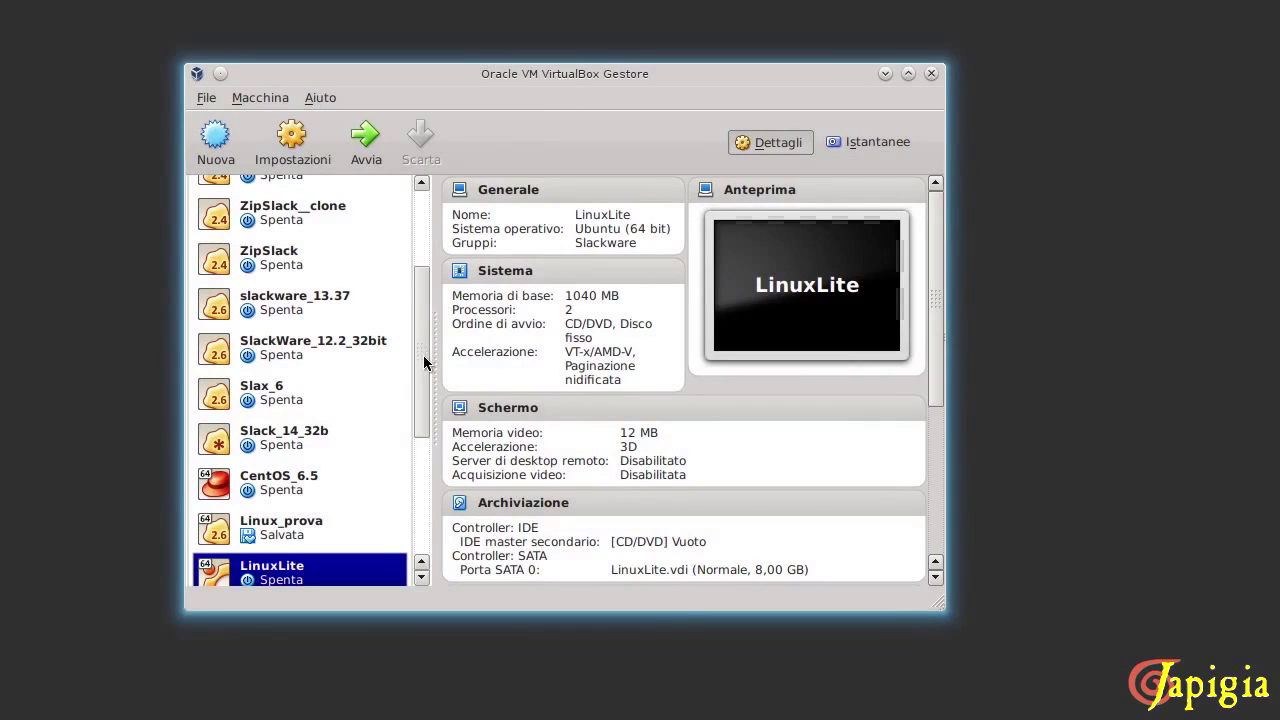
{"action": "left_click", "coordinate": [321, 97]}
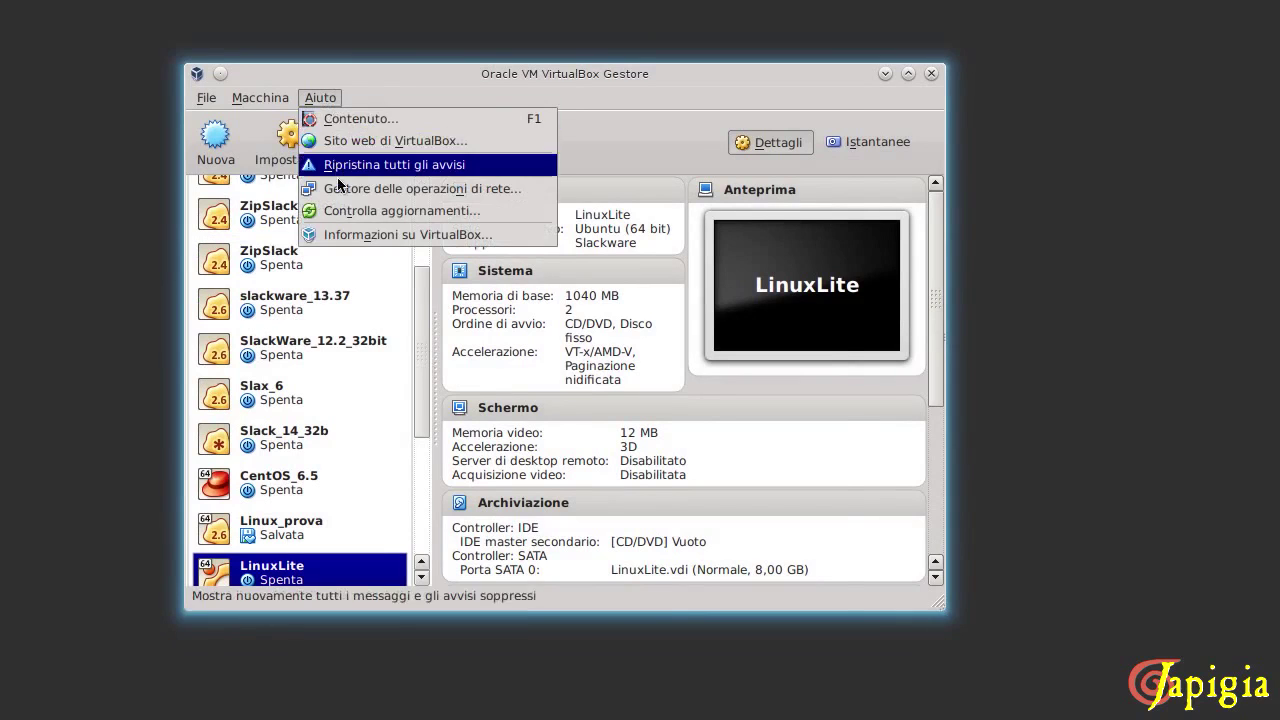
{"action": "left_click", "coordinate": [400, 234]}
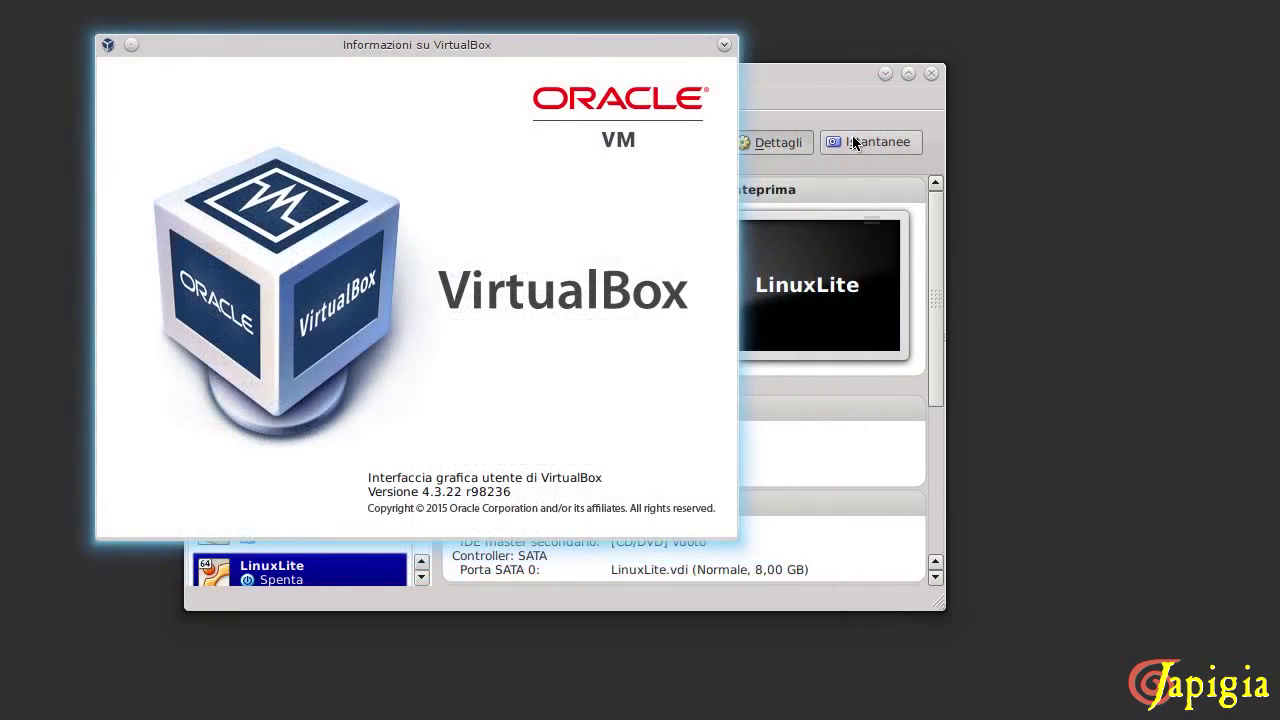
{"action": "left_click", "coordinate": [724, 45]}
{"action": "left_click", "coordinate": [375, 290], "text": "ctrl"}
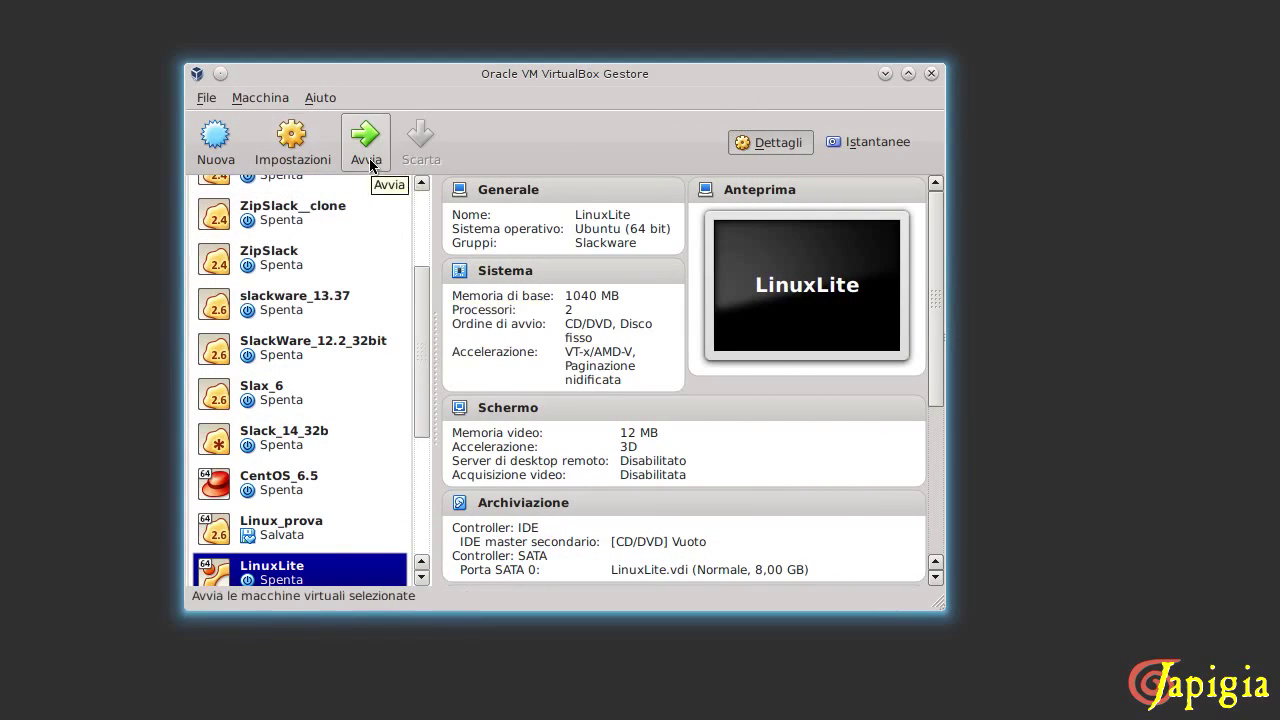
Start a new VM named linux_lite_prova with type Linux and version Ubuntu (64 bit).
{"action": "left_click", "coordinate": [216, 149]}
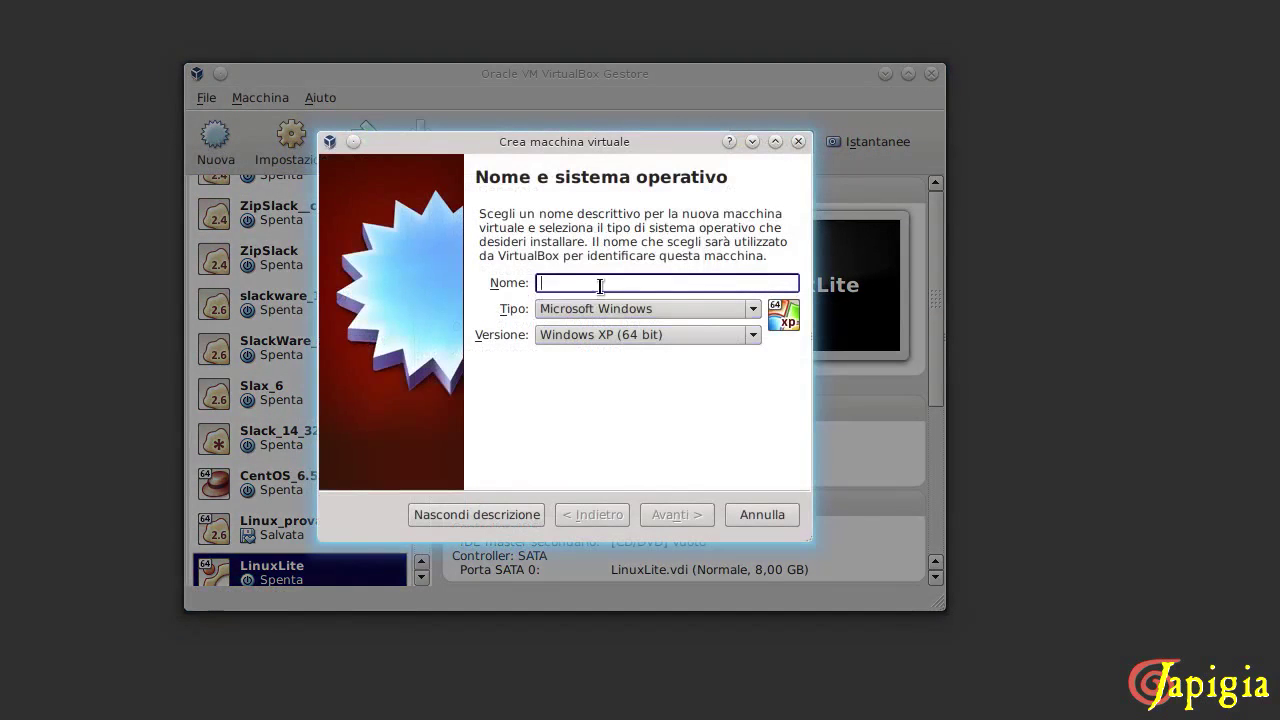
{"action": "type", "text": "linu_li"}
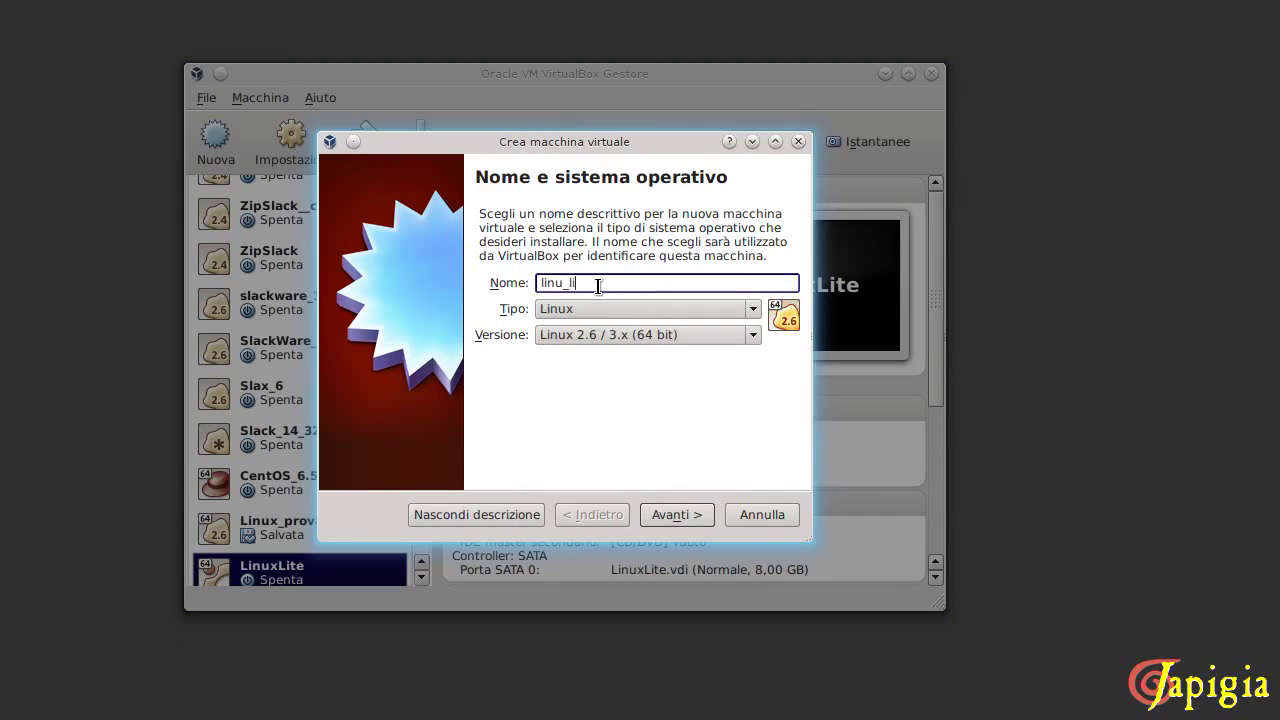
{"action": "type", "text": "te_prova"}
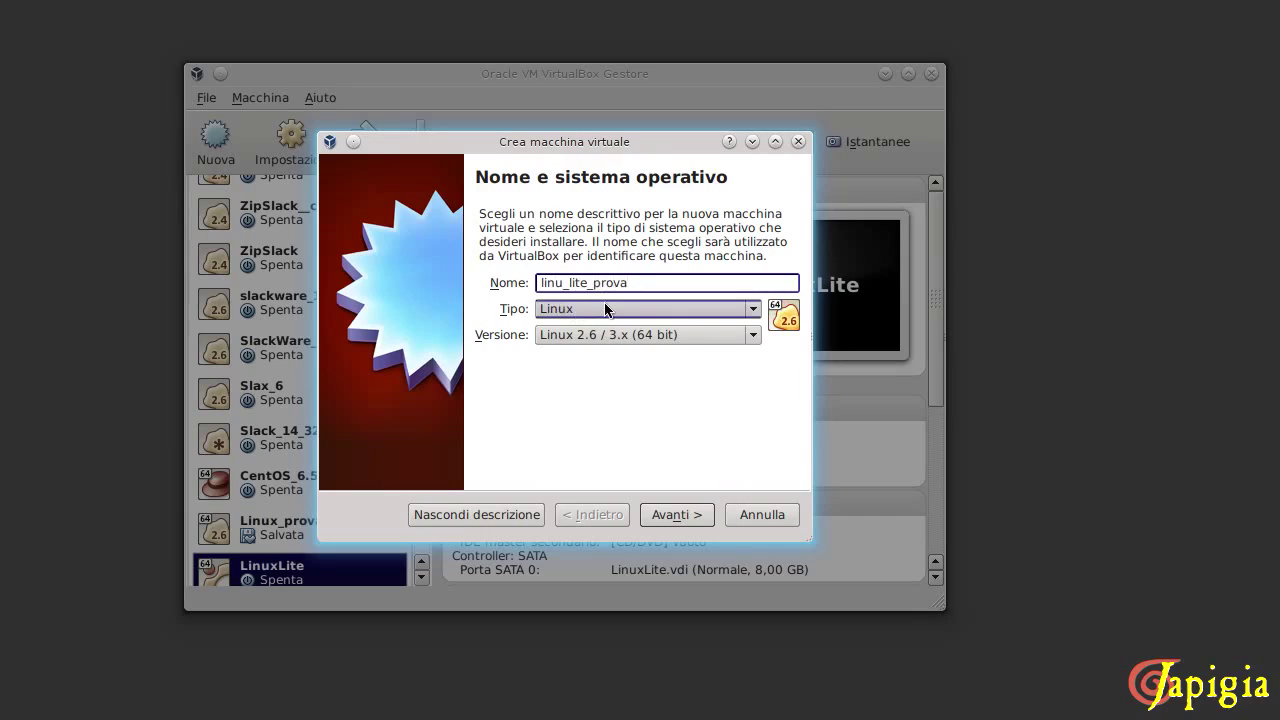
{"action": "left_click", "coordinate": [563, 287]}
{"action": "type", "text": "x"}
{"action": "left_click", "coordinate": [583, 309]}
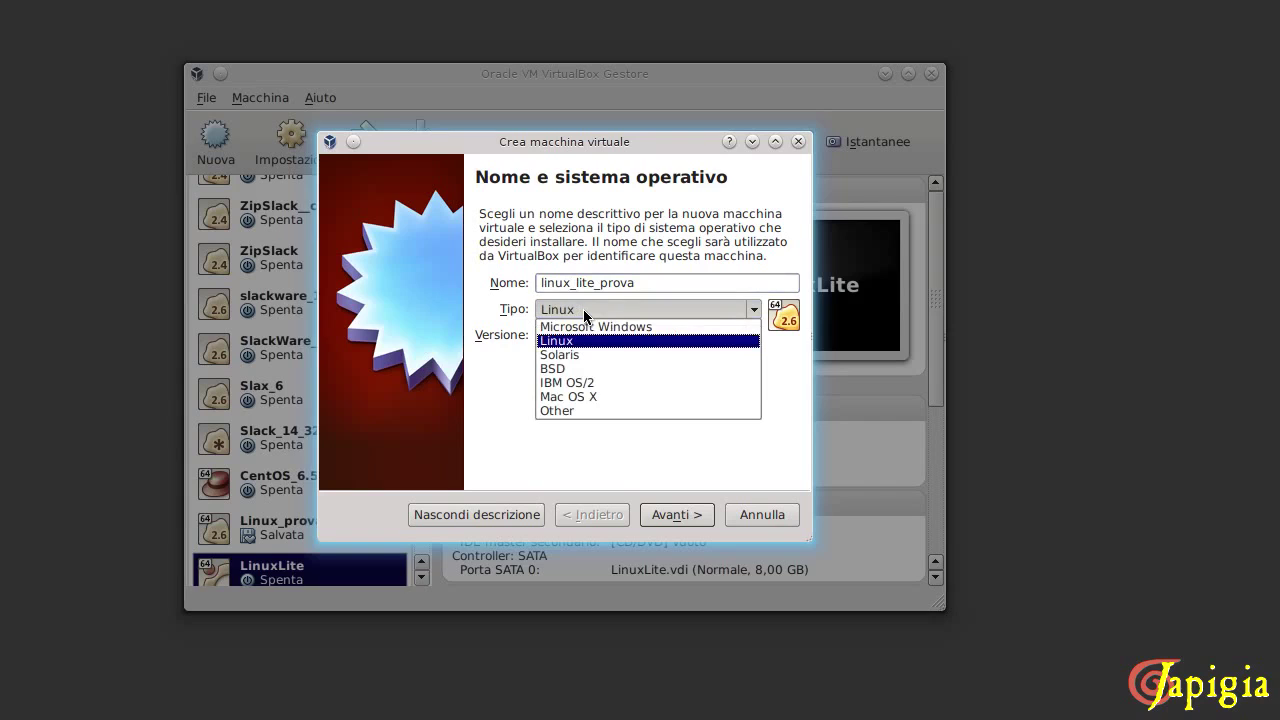
{"action": "left_click", "coordinate": [582, 341]}
{"action": "left_click", "coordinate": [580, 335]}
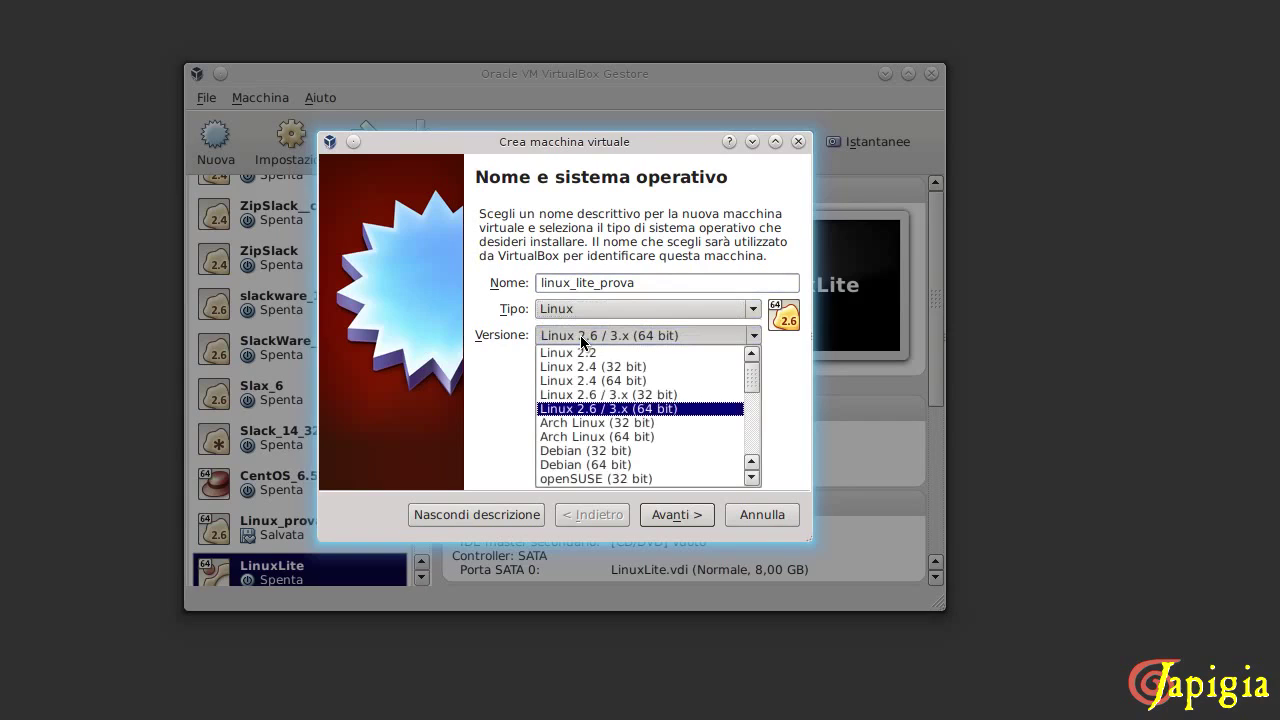
{"action": "left_click_drag", "start_coordinate": [750, 396], "coordinate": [772, 443]}
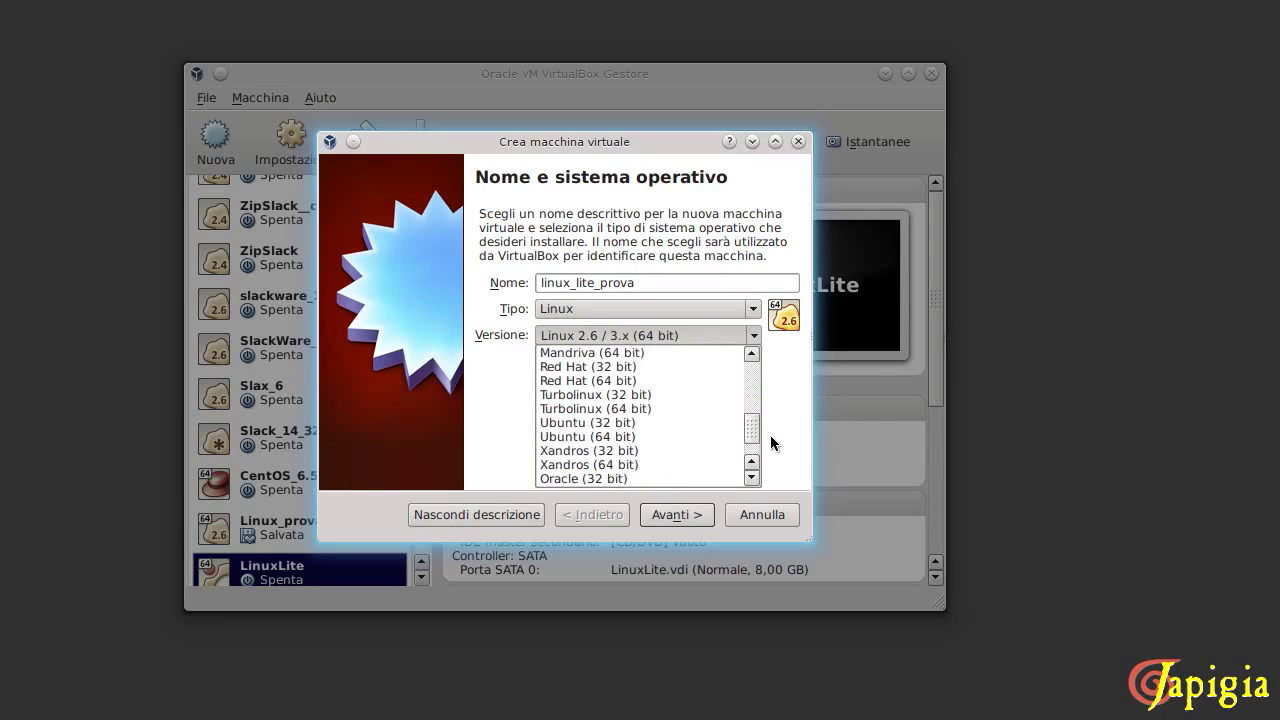
{"action": "left_click", "coordinate": [606, 437]}
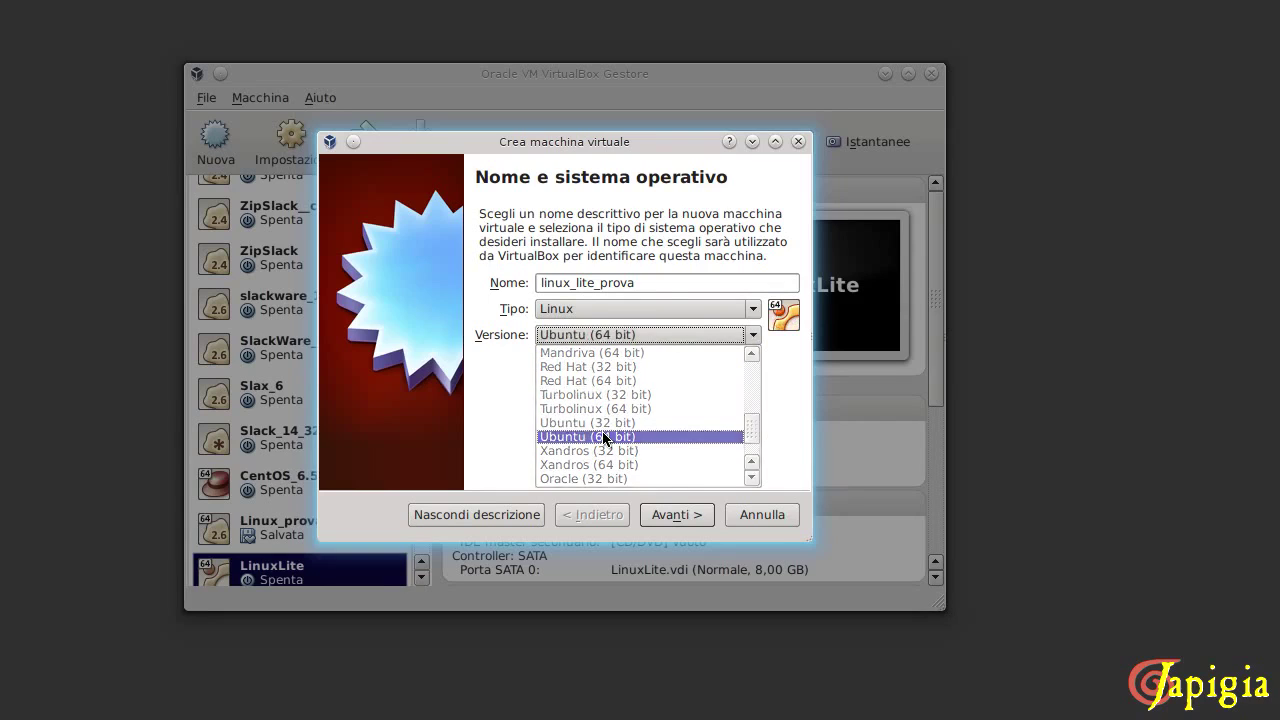
Set the VM's memory size to 1024 MB and continue to the hard disk step.
{"action": "left_click", "coordinate": [675, 516]}
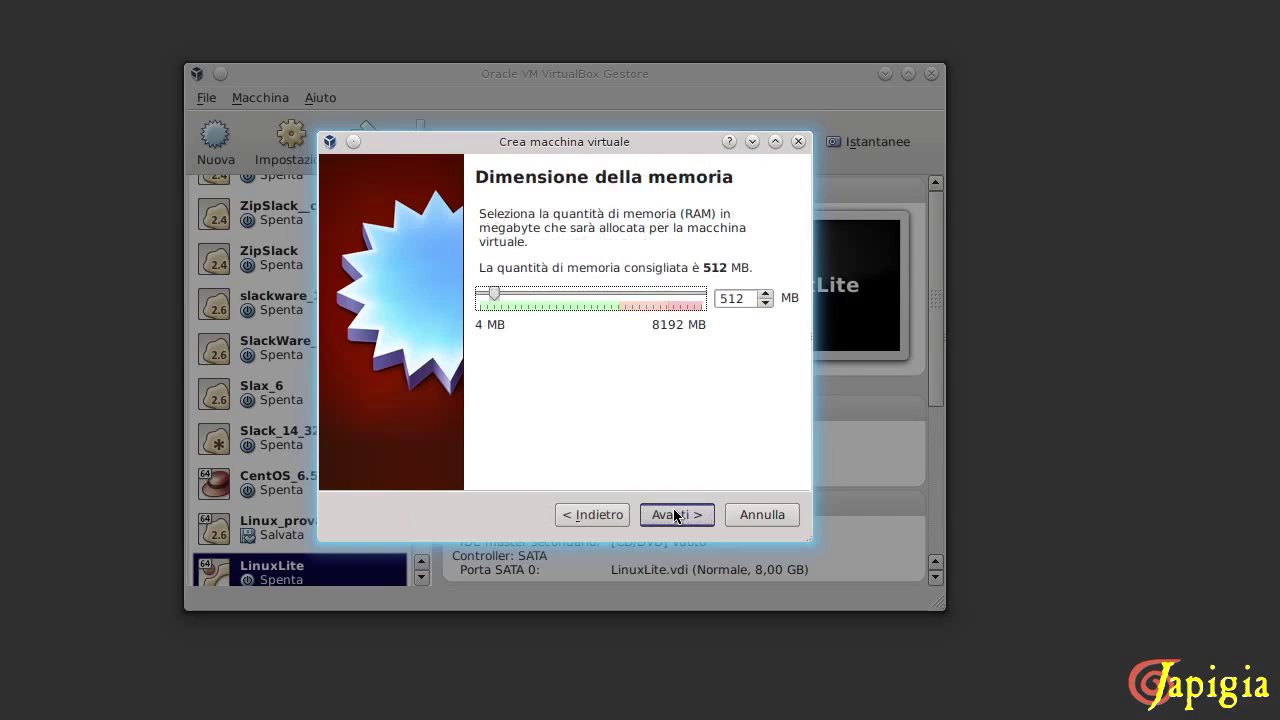
{"action": "double_click", "coordinate": [749, 301]}
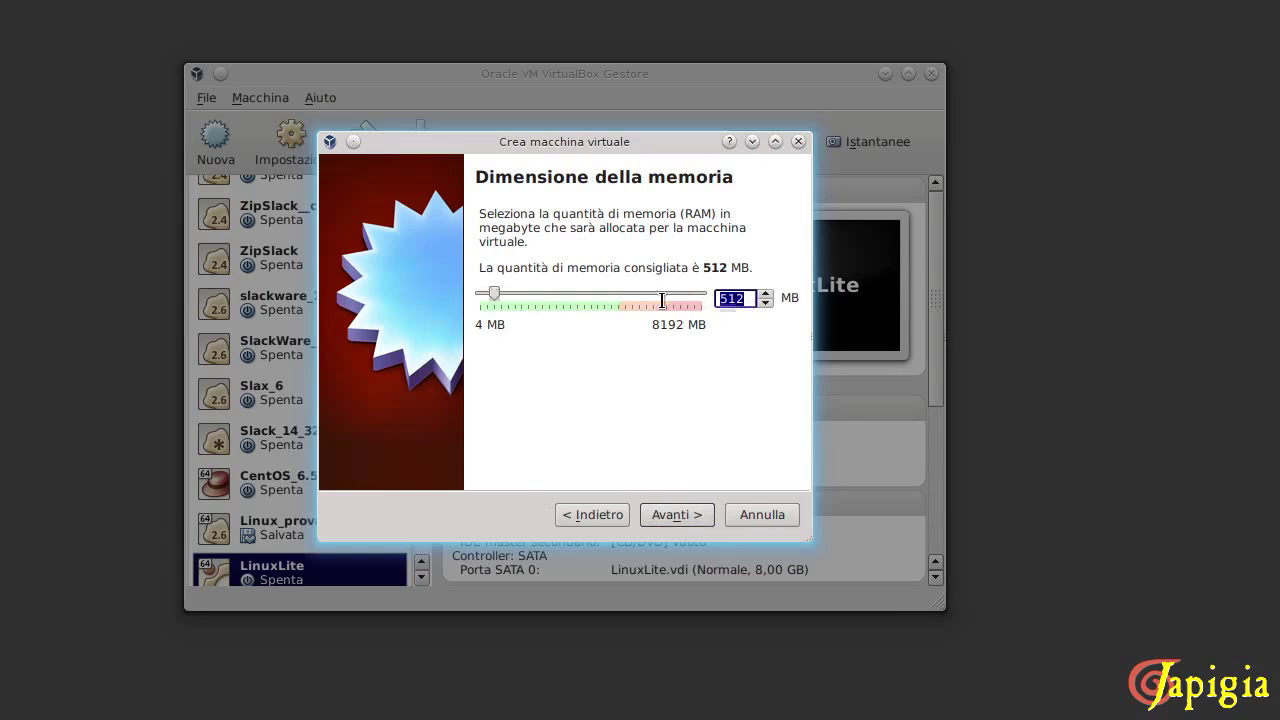
{"action": "type", "text": "1024"}
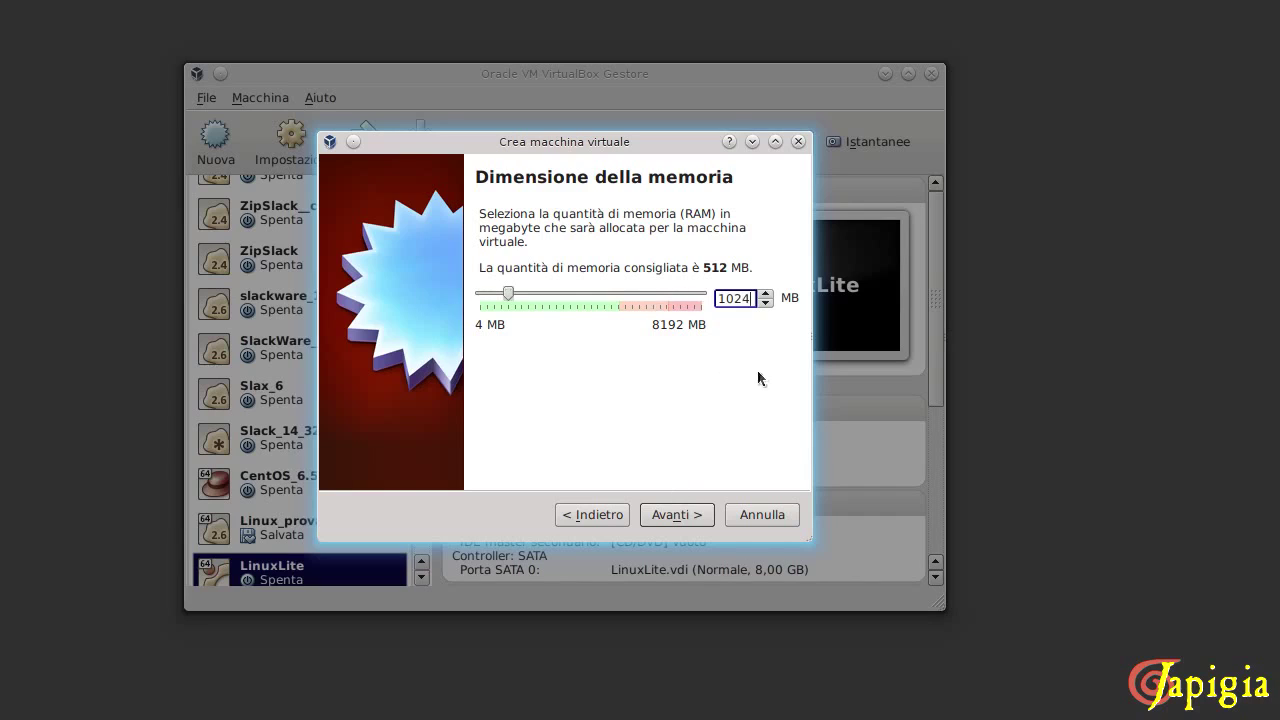
{"action": "left_click", "coordinate": [689, 515]}
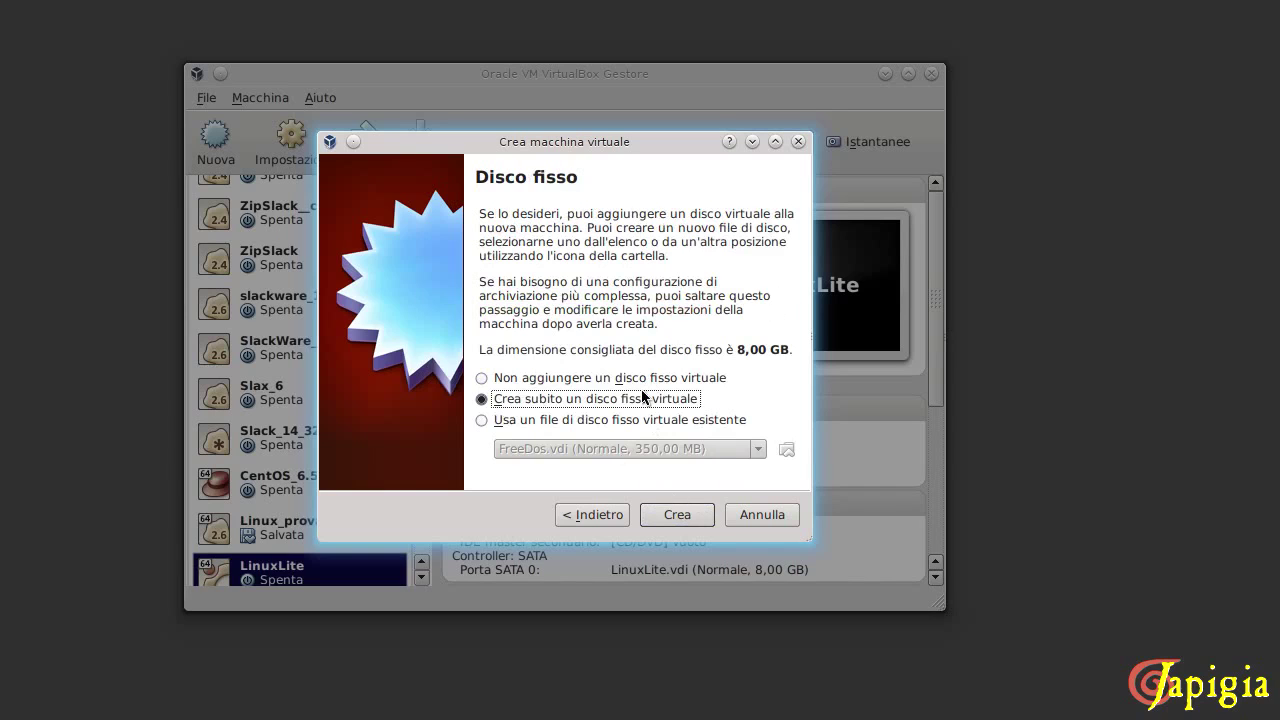
Create a fixed-size 8,00 GB VDI disk named linux_lite_prova to finish the VM.
{"action": "left_click", "coordinate": [677, 515]}
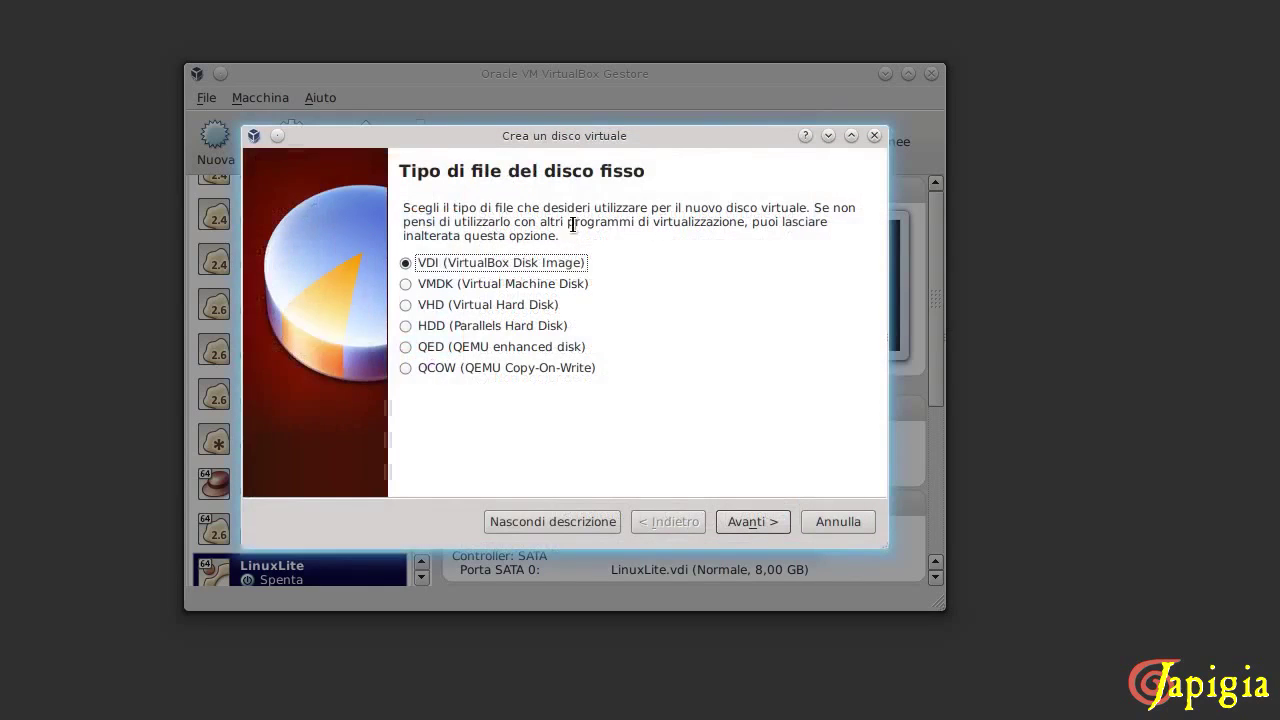
{"action": "left_click", "coordinate": [755, 523]}
{"action": "left_click", "coordinate": [412, 382]}
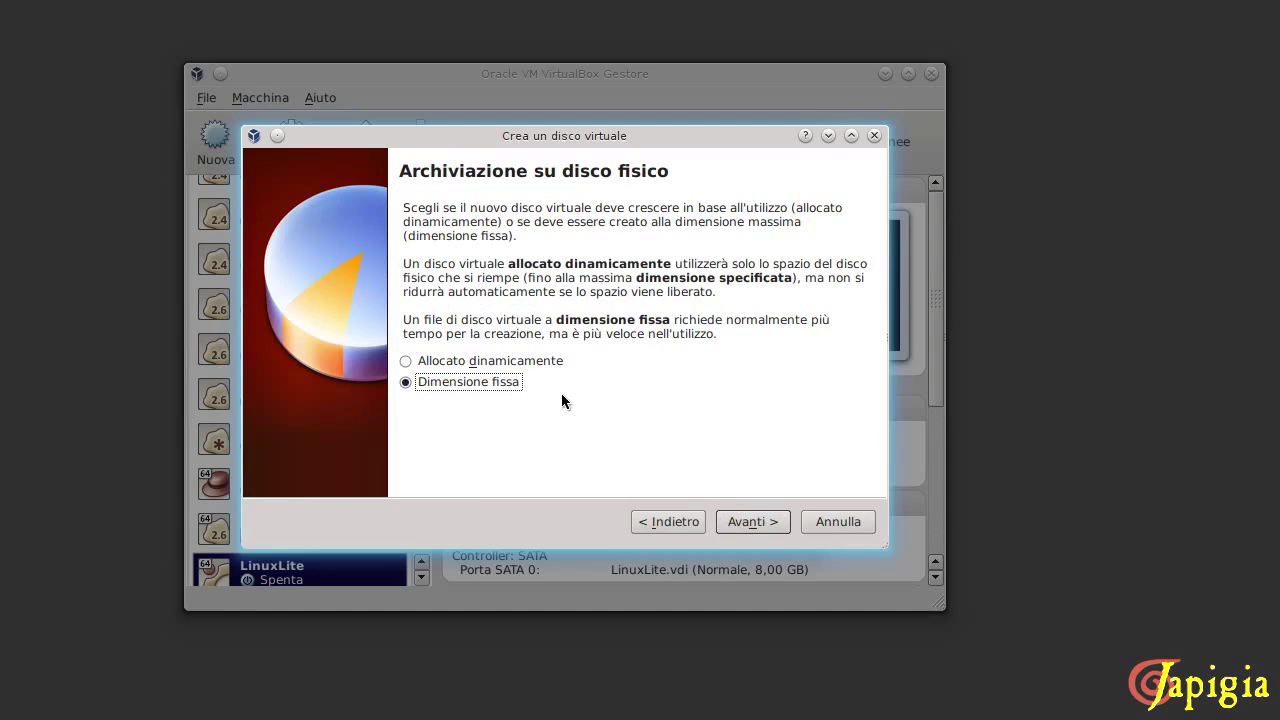
{"action": "left_click", "coordinate": [737, 524]}
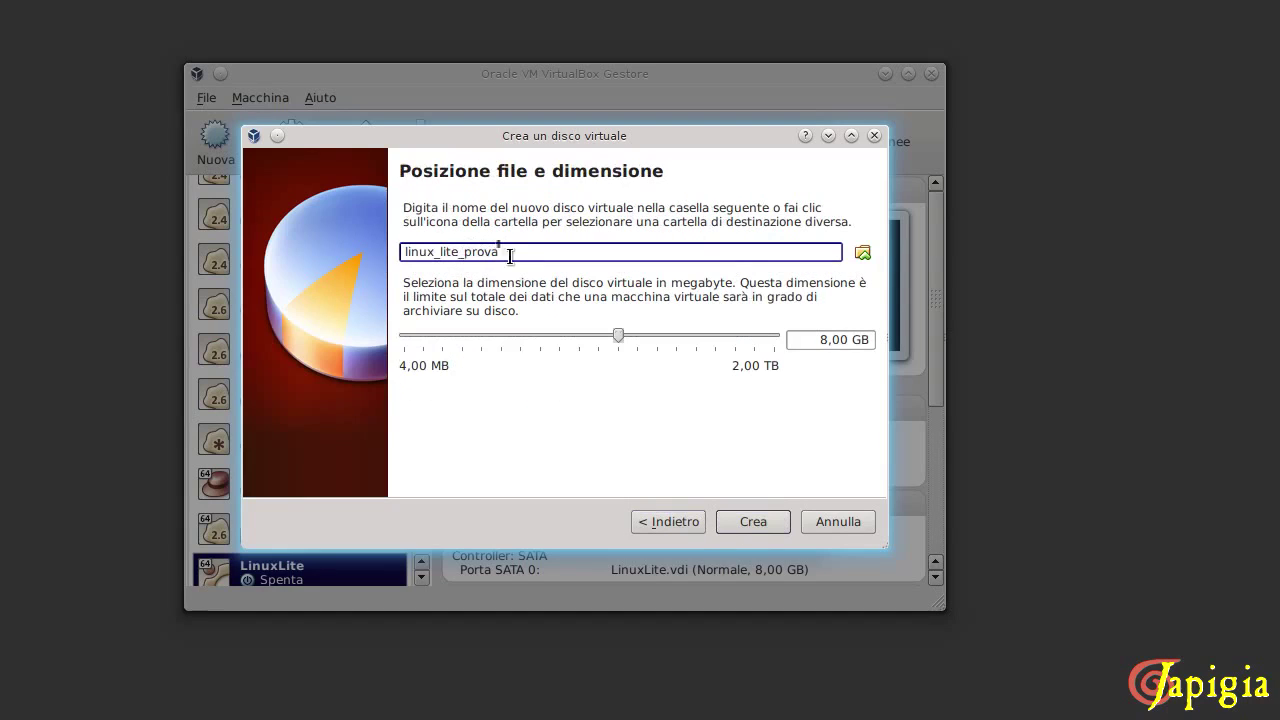
{"action": "left_click_drag", "start_coordinate": [516, 254], "coordinate": [388, 258]}
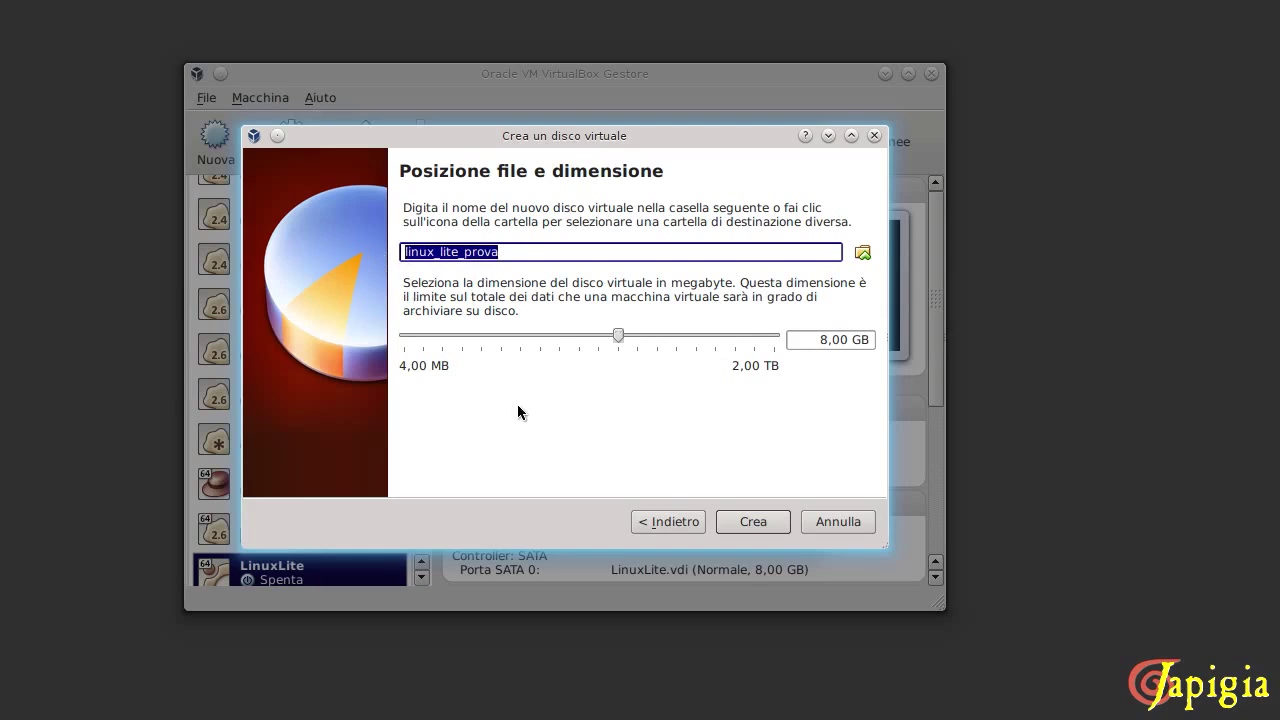
{"action": "left_click", "coordinate": [821, 340]}
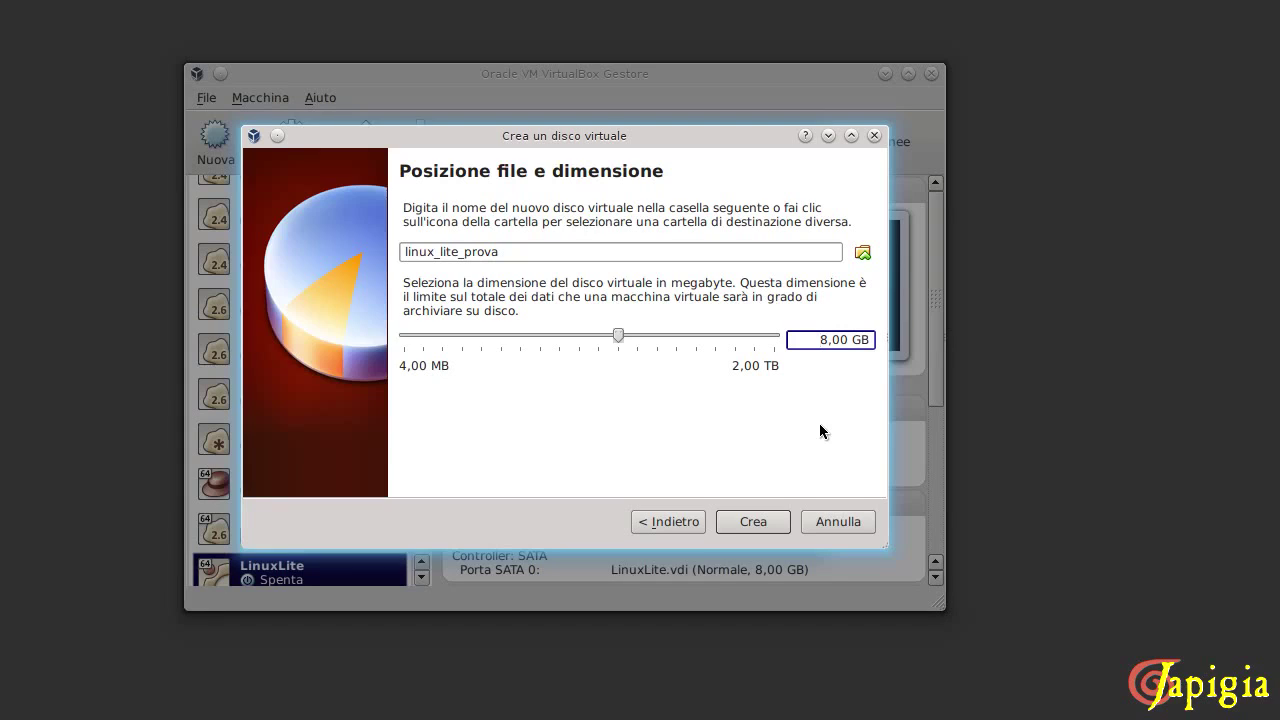
{"action": "left_click", "coordinate": [753, 524]}
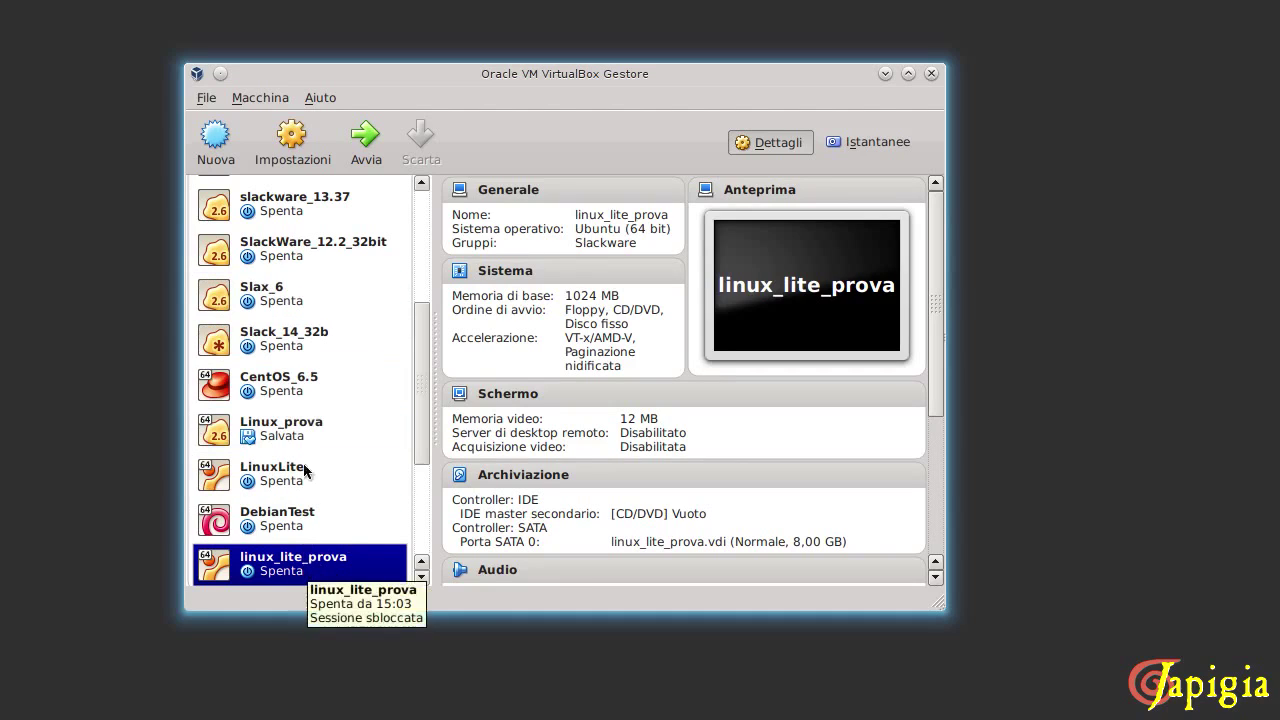
Load linux-lite-2.2-64bit.iso into linux_lite_prova's empty IDE CD/DVD drive in Storage settings.
{"action": "left_click", "coordinate": [320, 141]}
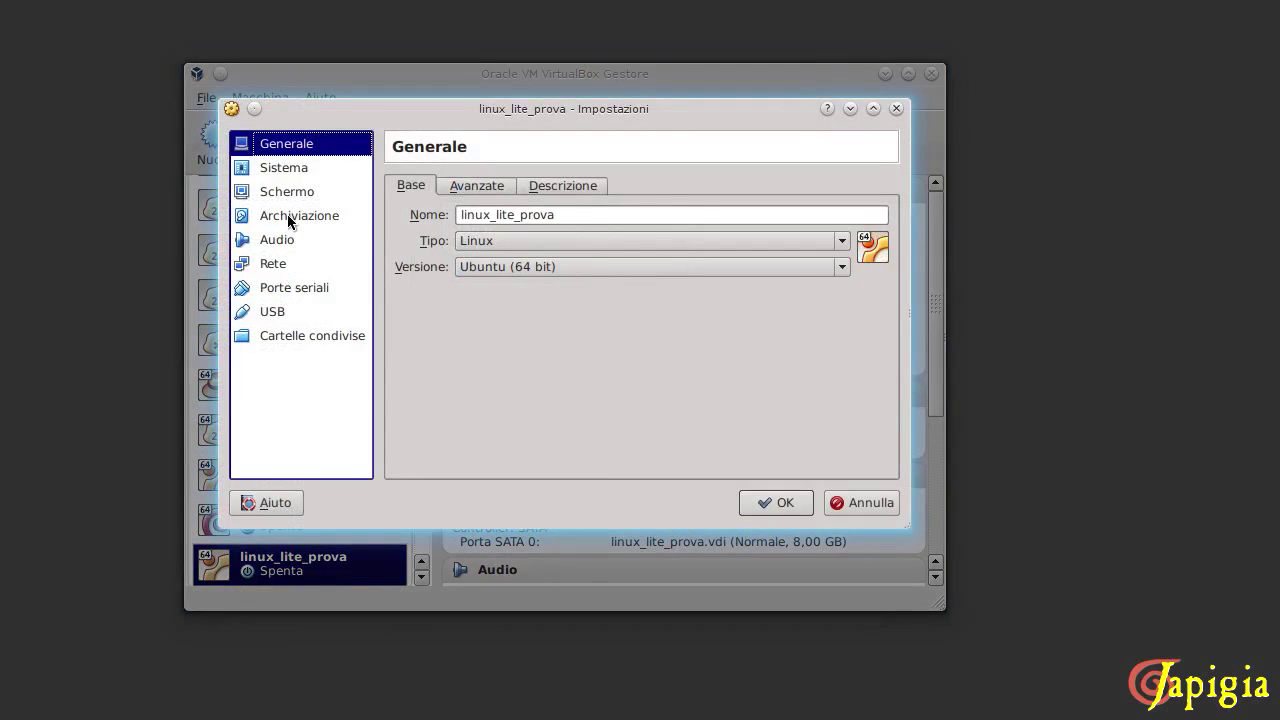
{"action": "left_click", "coordinate": [288, 216]}
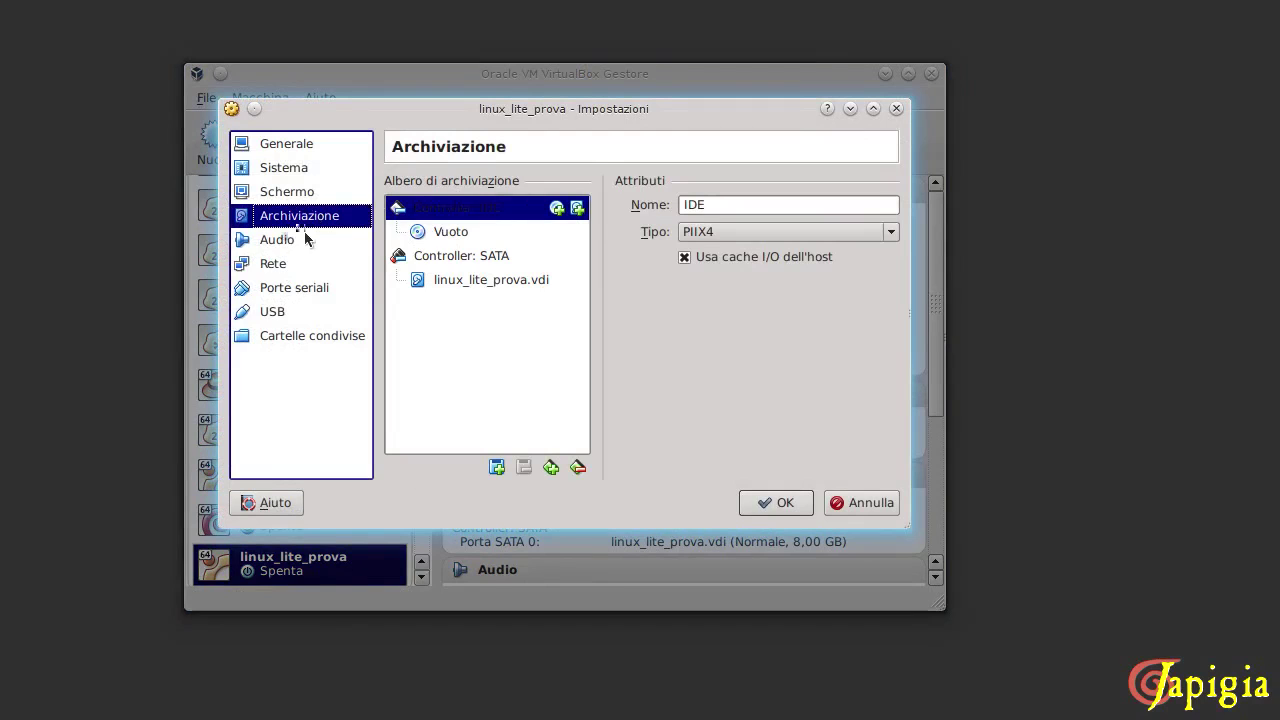
{"action": "left_click", "coordinate": [449, 233]}
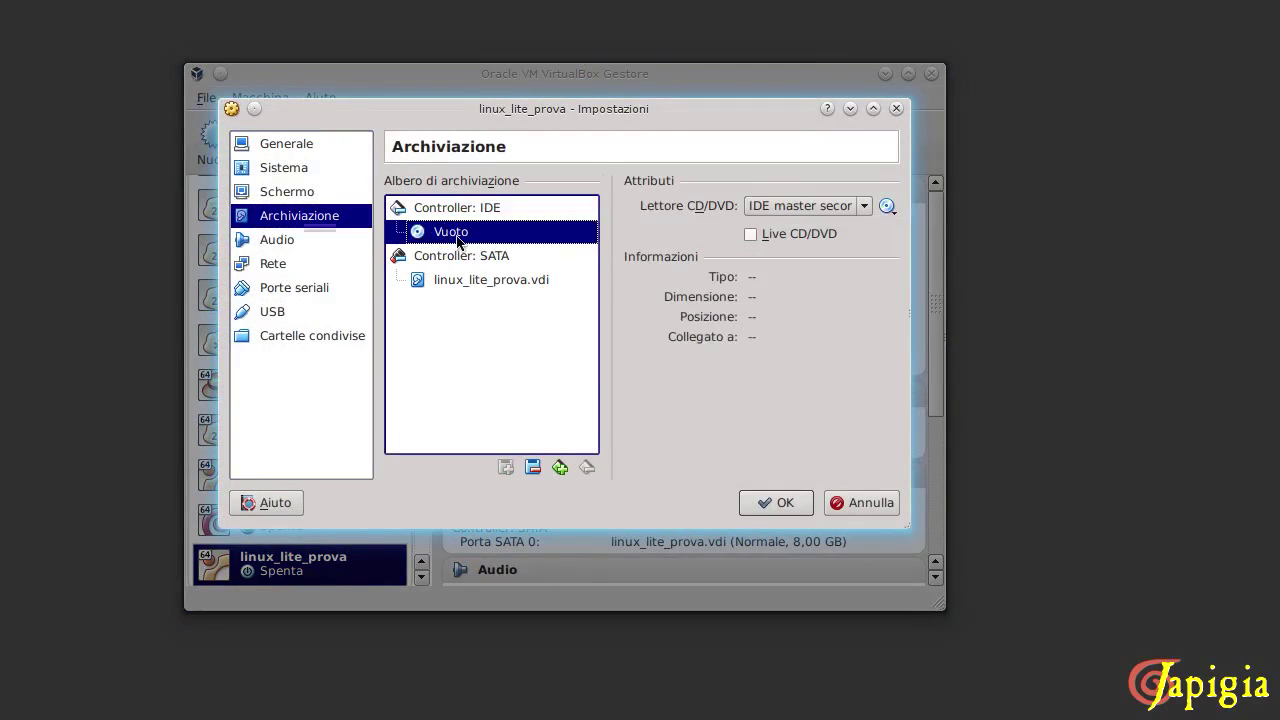
{"action": "left_click", "coordinate": [893, 213]}
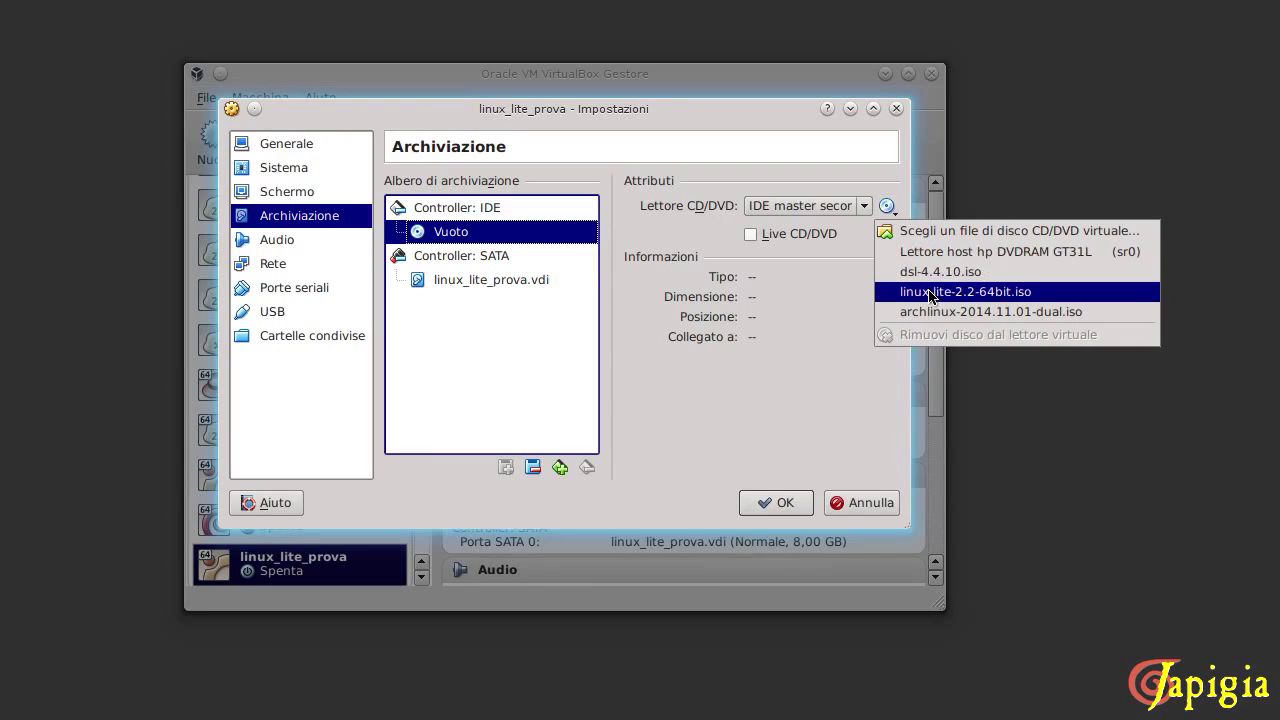
{"action": "left_click", "coordinate": [1027, 300]}
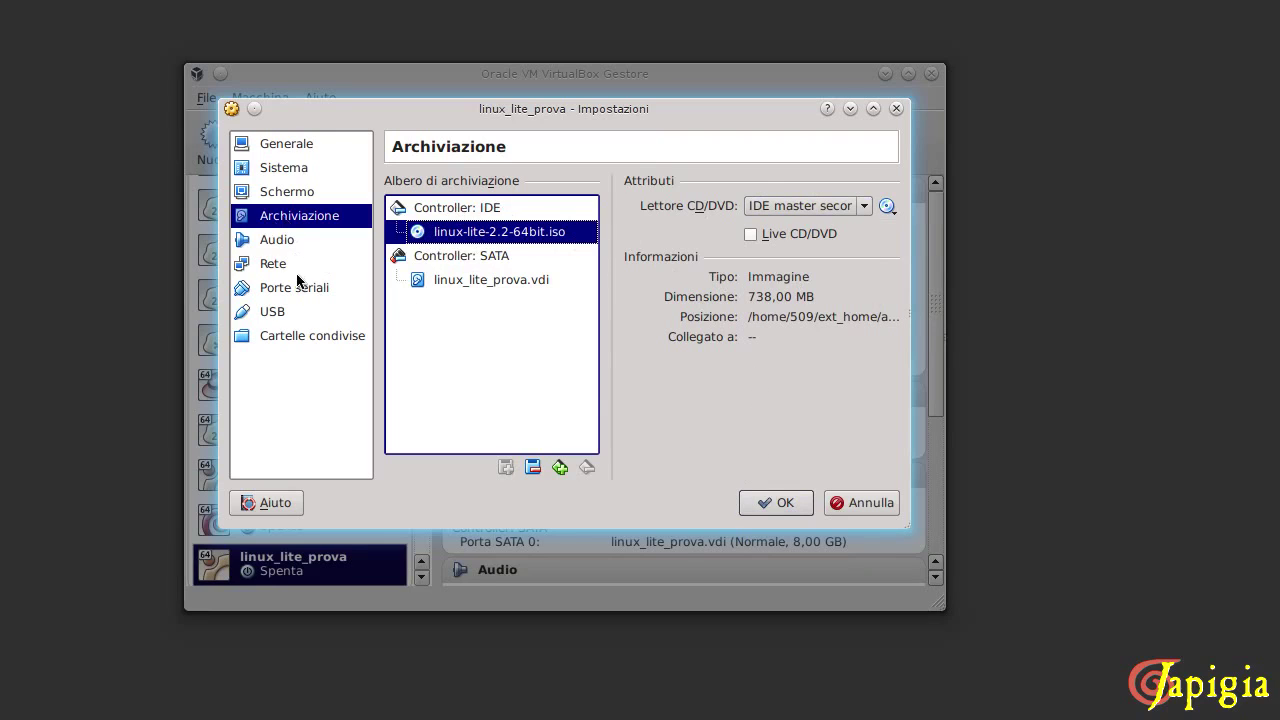
{"action": "left_click", "coordinate": [279, 192]}
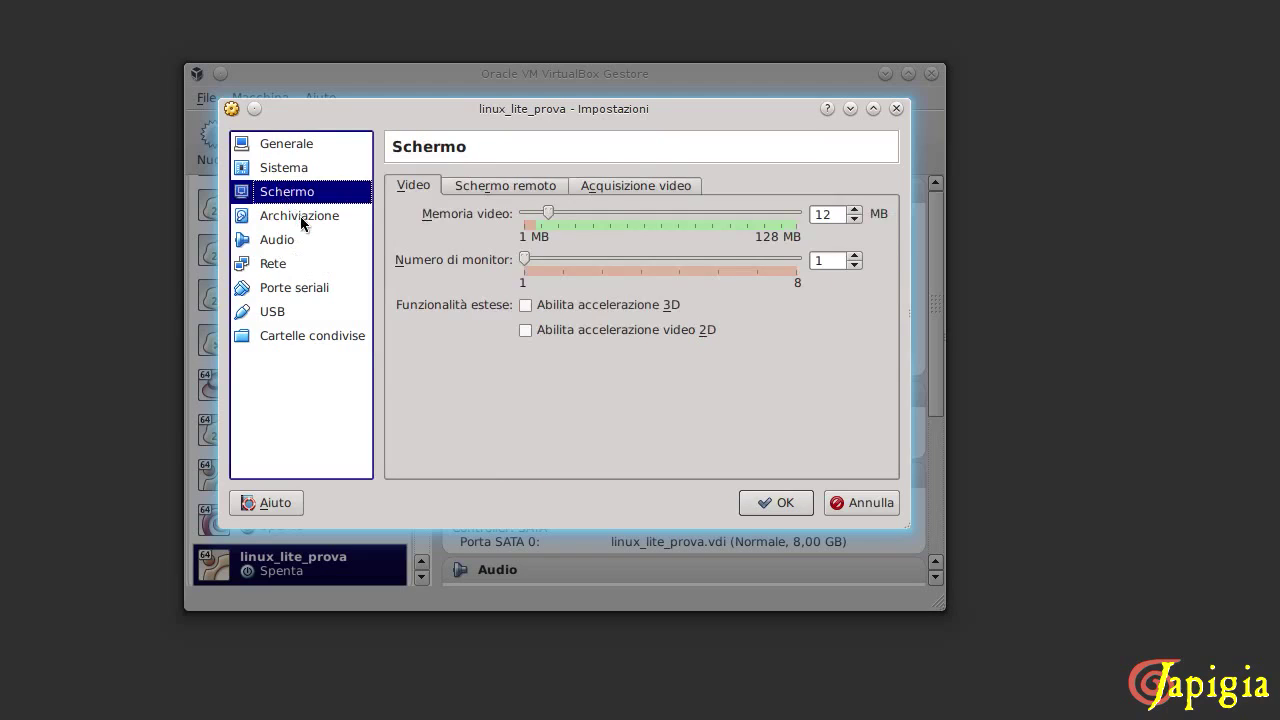
Enable 3D acceleration, drop Floppy from the boot order, and save the settings.
{"action": "left_click", "coordinate": [525, 305]}
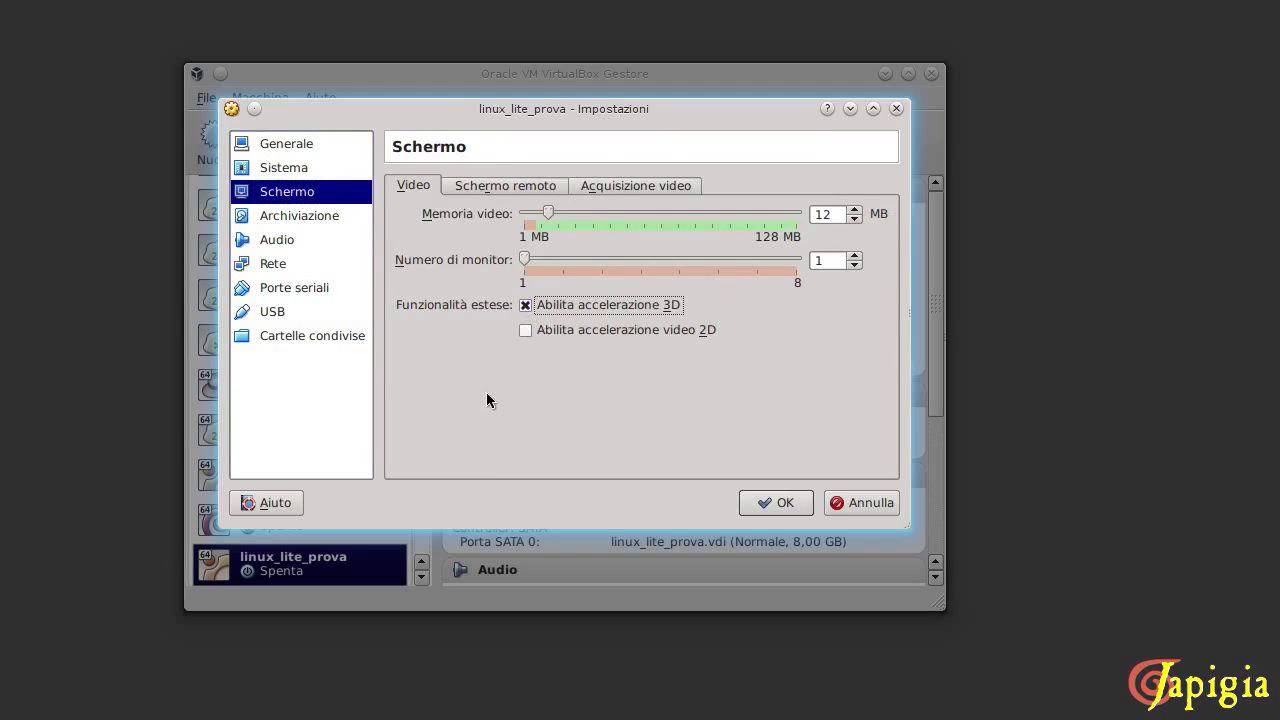
{"action": "left_click", "coordinate": [285, 168]}
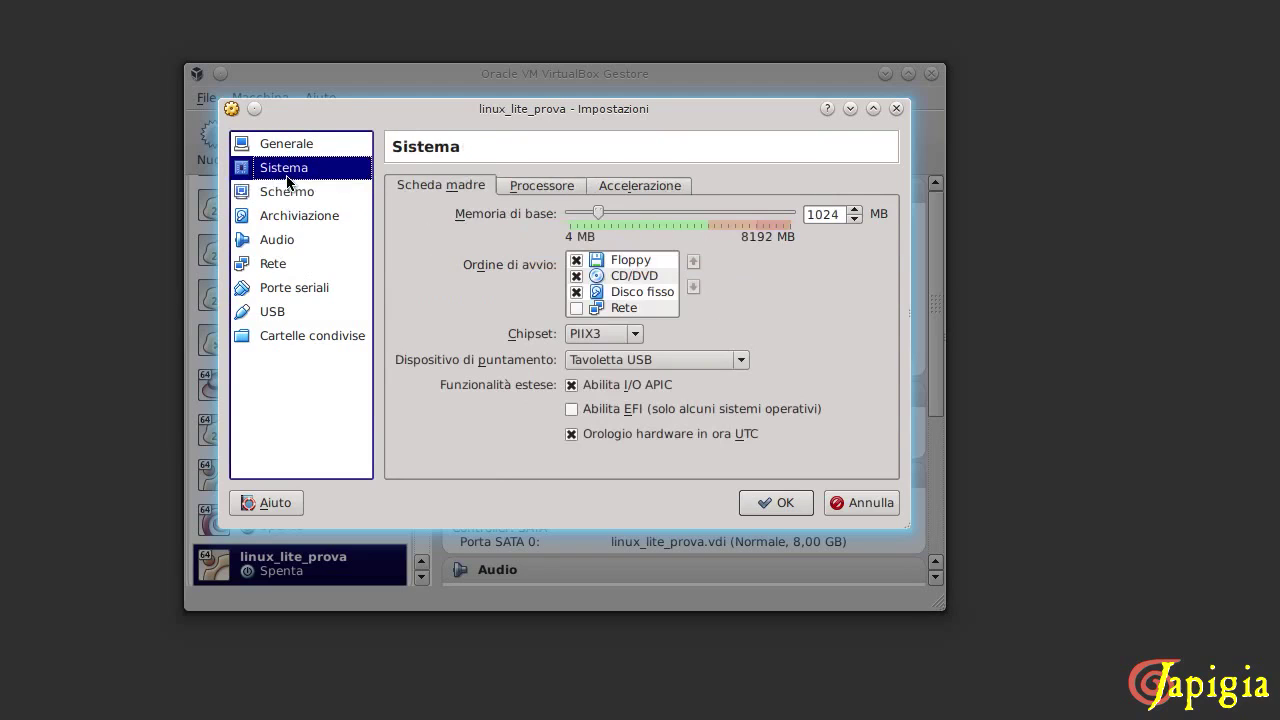
{"action": "left_click", "coordinate": [577, 262]}
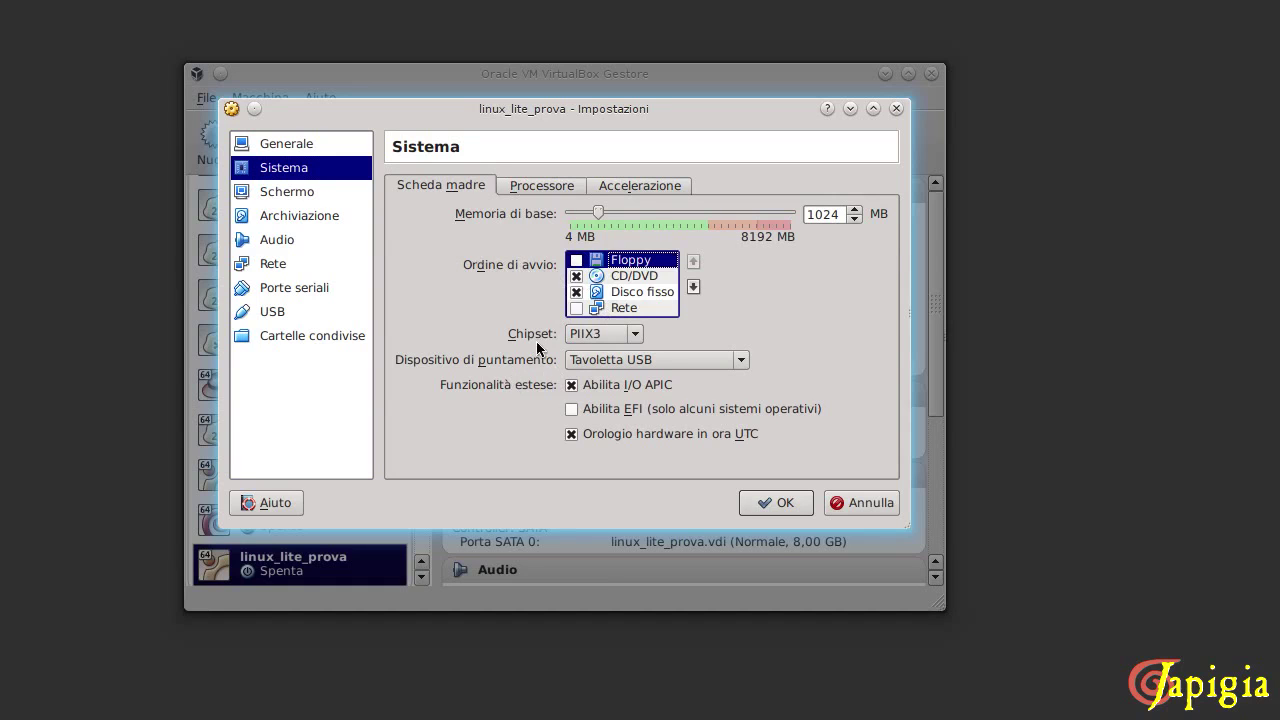
{"action": "left_click", "coordinate": [760, 502]}
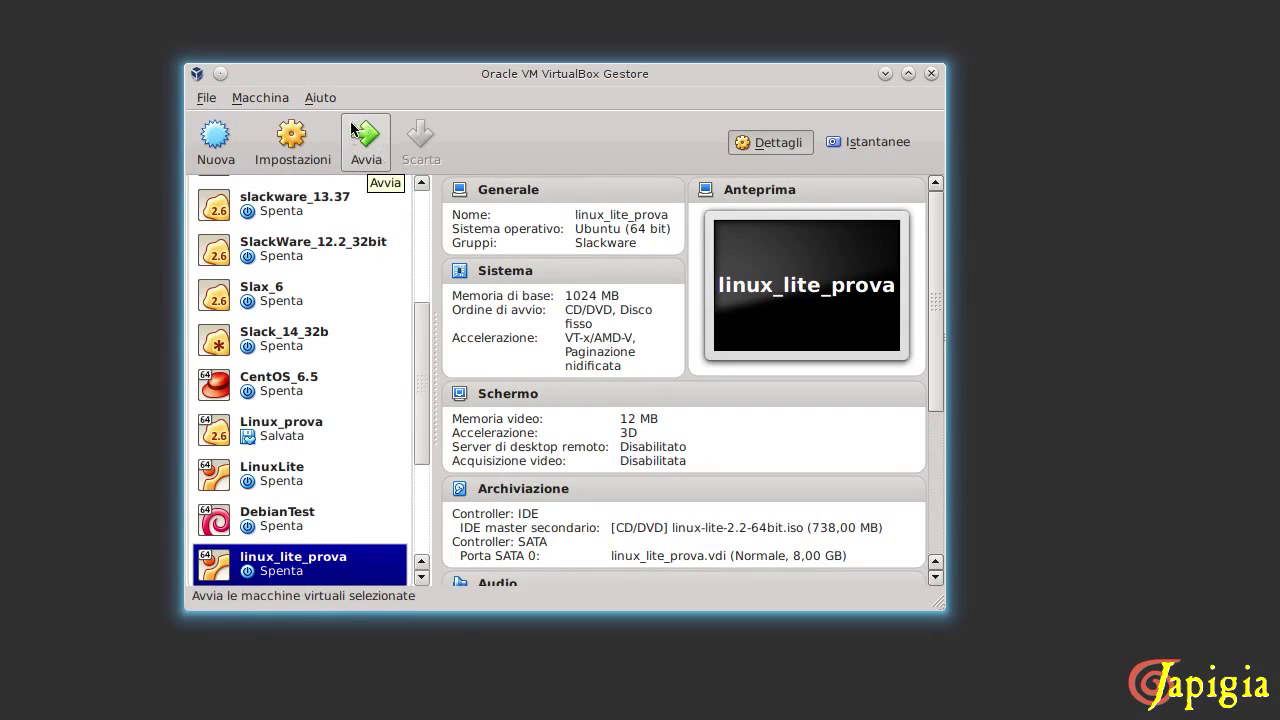
Start linux_lite_prova and move its VM window slightly left.
{"action": "left_click", "coordinate": [361, 160]}
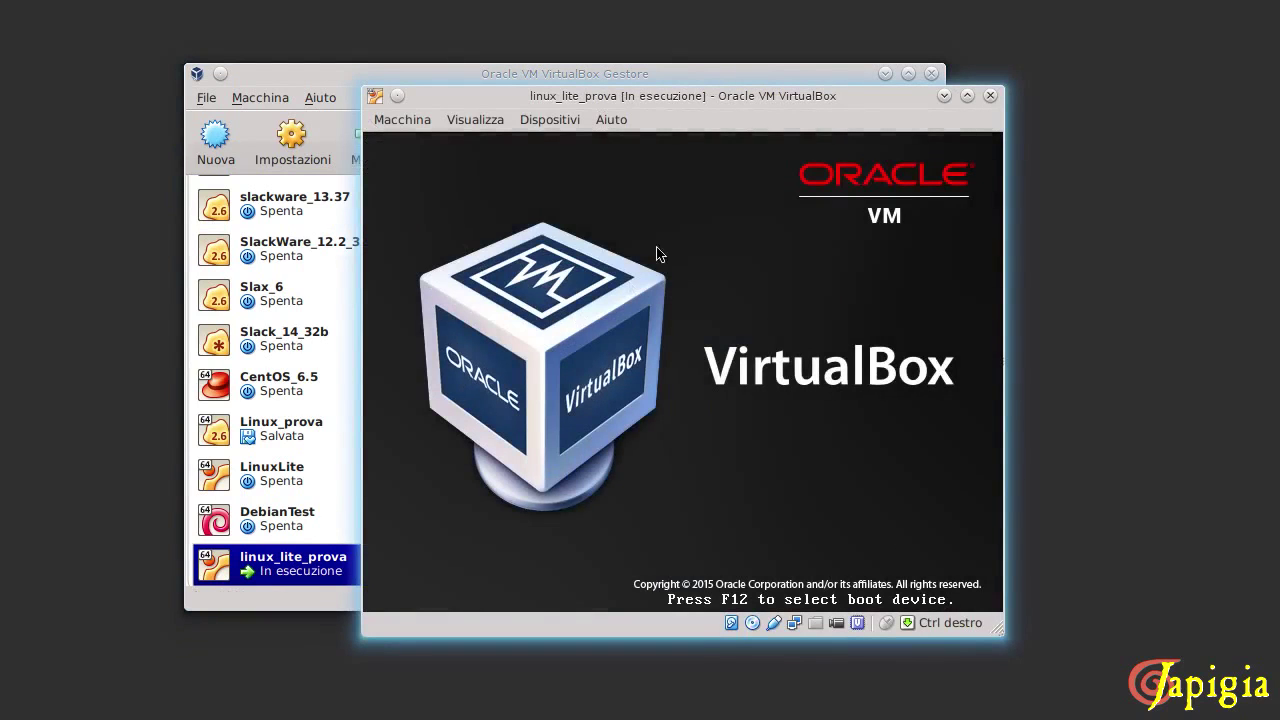
{"action": "left_click_drag", "start_coordinate": [683, 95], "coordinate": [629, 89]}
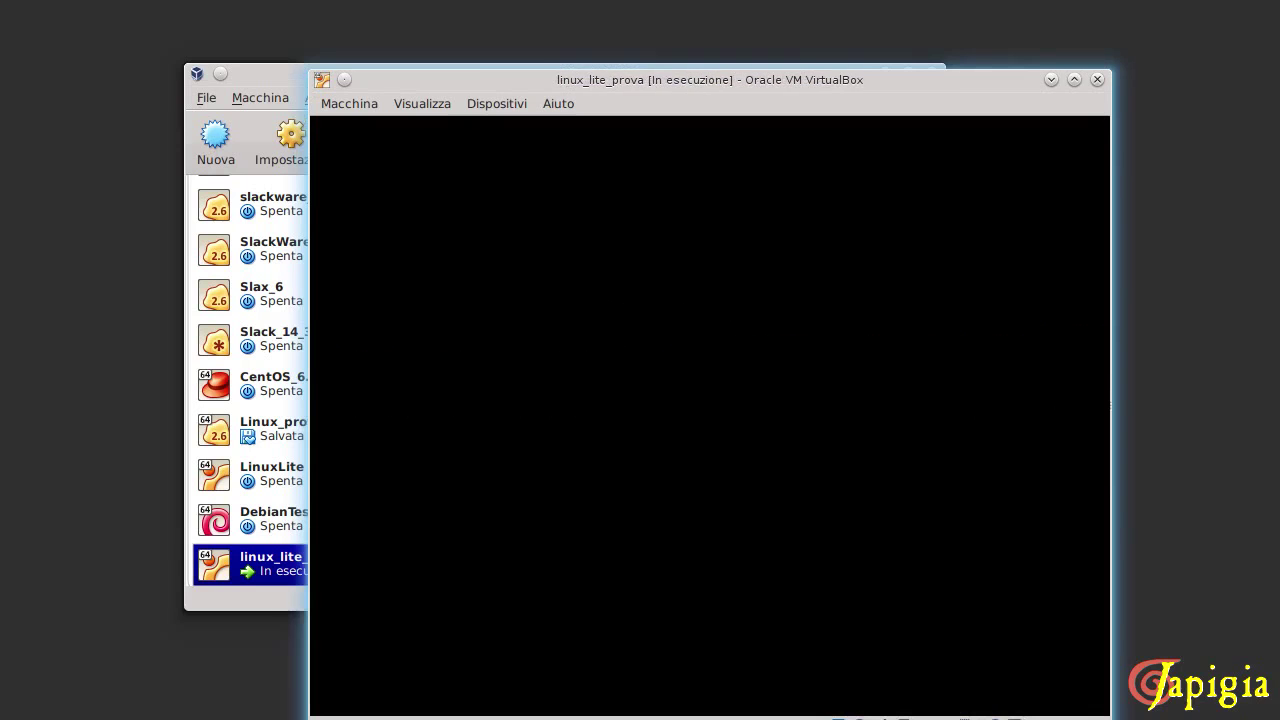
Move the VM window up-left while Linux Lite boots to the live desktop.
{"action": "left_click_drag", "start_coordinate": [602, 76], "coordinate": [560, 42]}
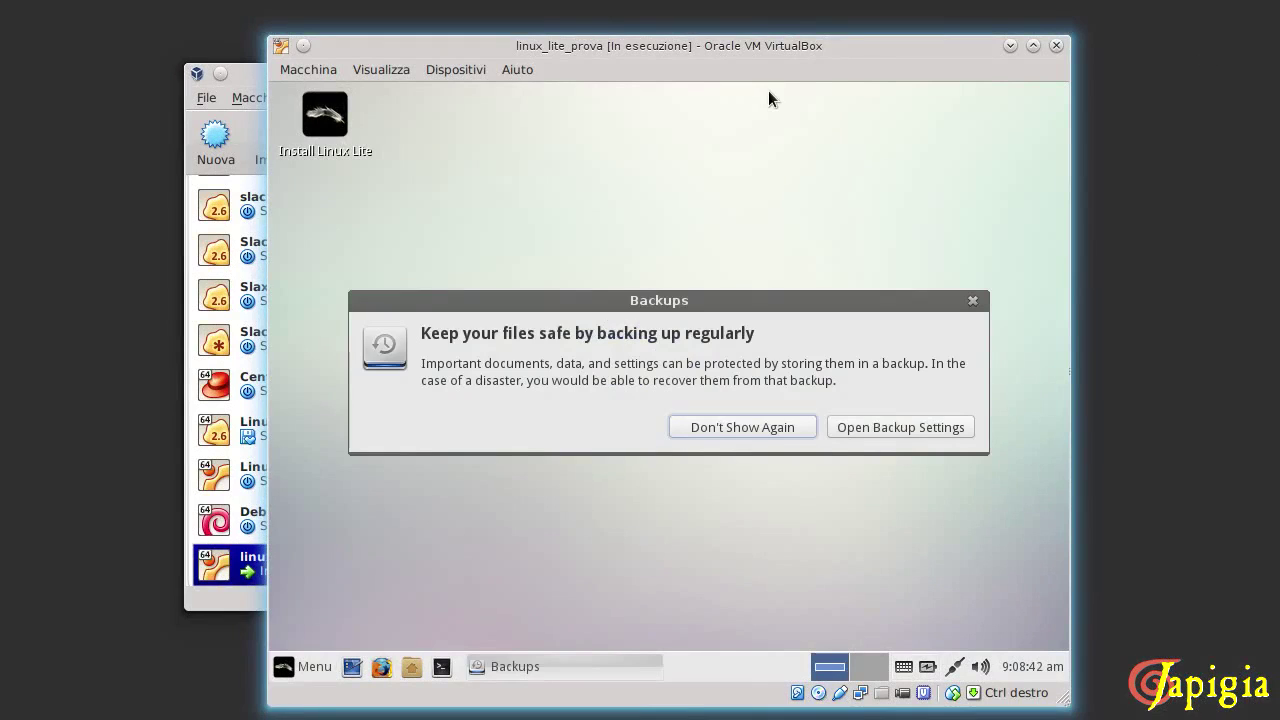
Dismiss the Backups reminder with Don't Show Again, then browse the System menu category and close it.
{"action": "left_click", "coordinate": [732, 428]}
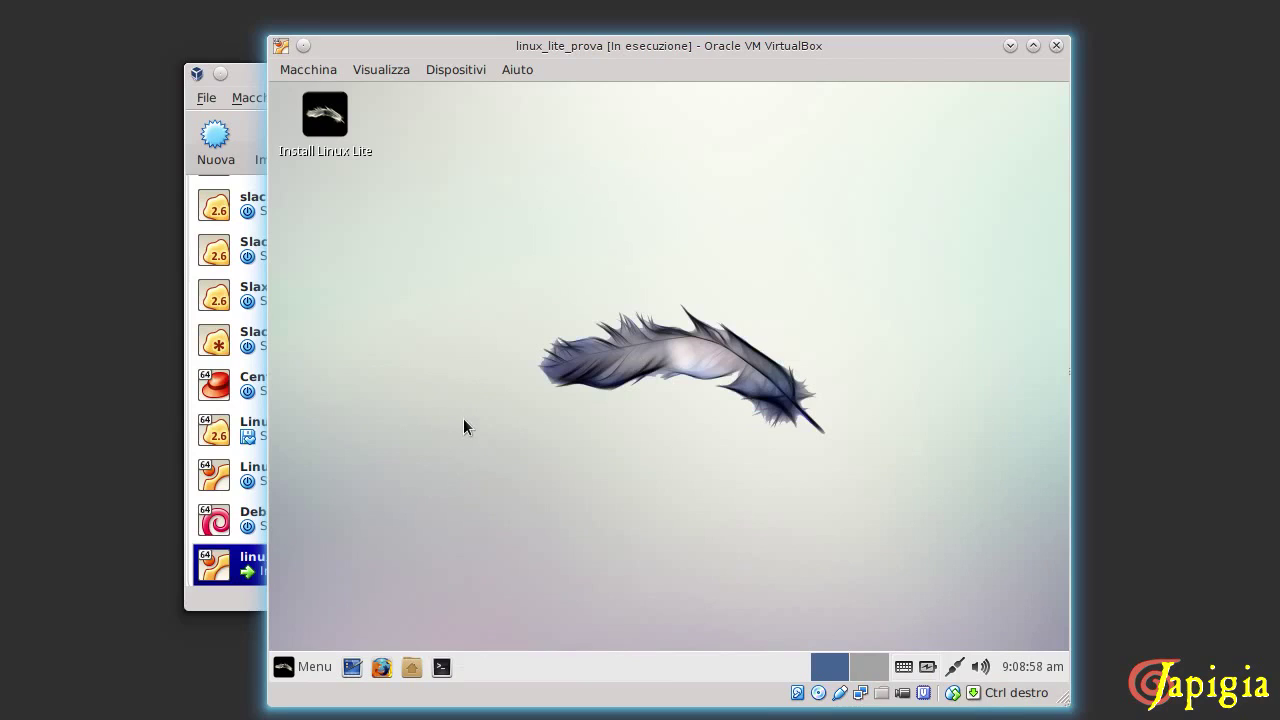
{"action": "left_click", "coordinate": [302, 664]}
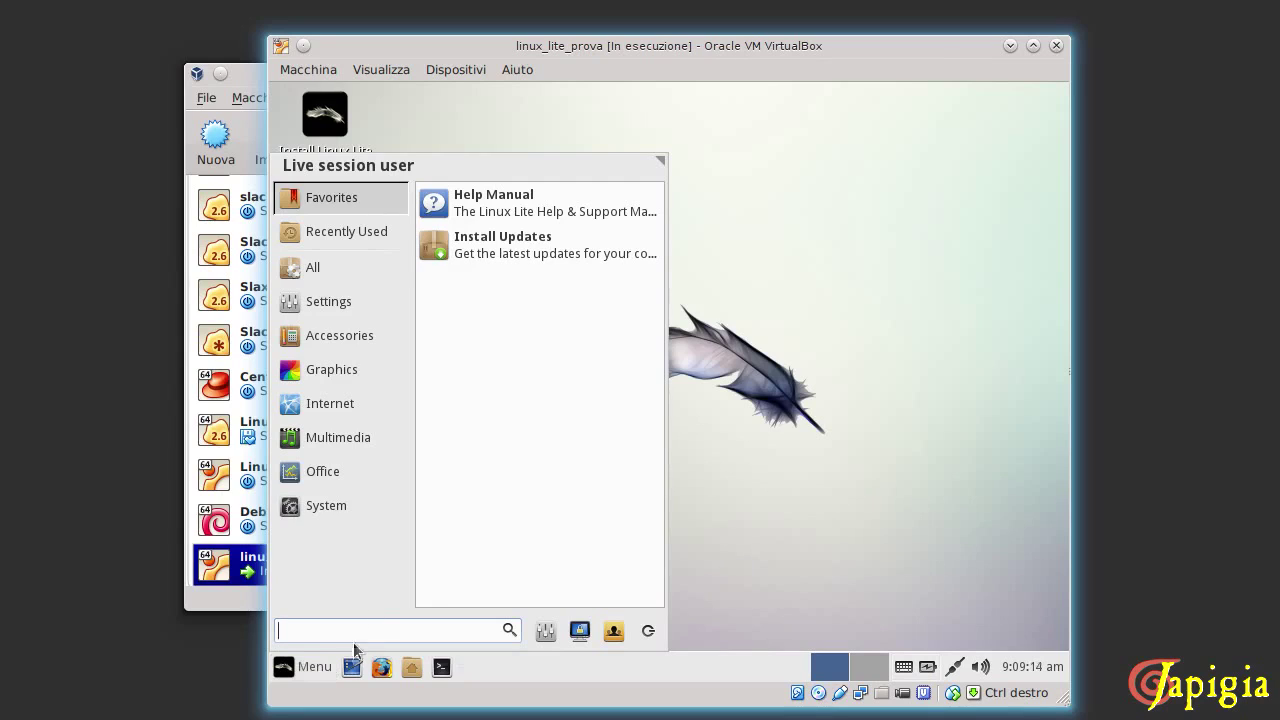
{"action": "left_click", "coordinate": [320, 508]}
{"action": "mouse_move", "coordinate": [369, 390]}
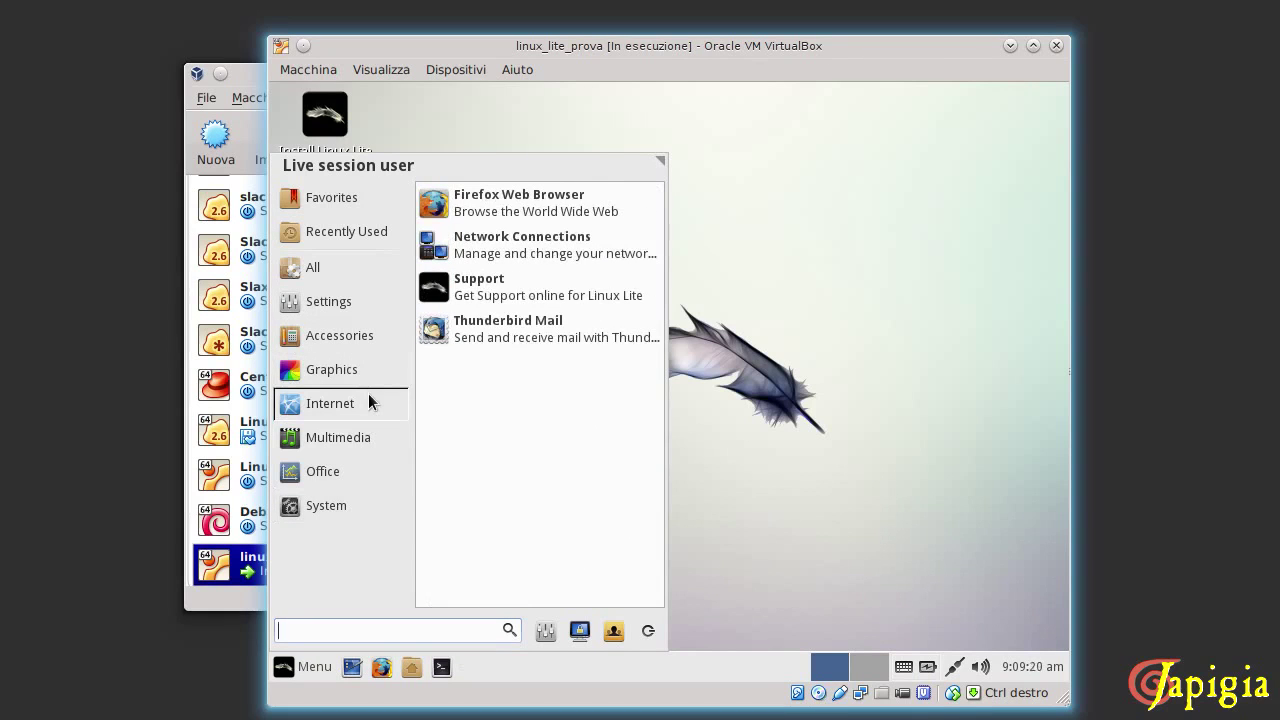
{"action": "mouse_move", "coordinate": [359, 205]}
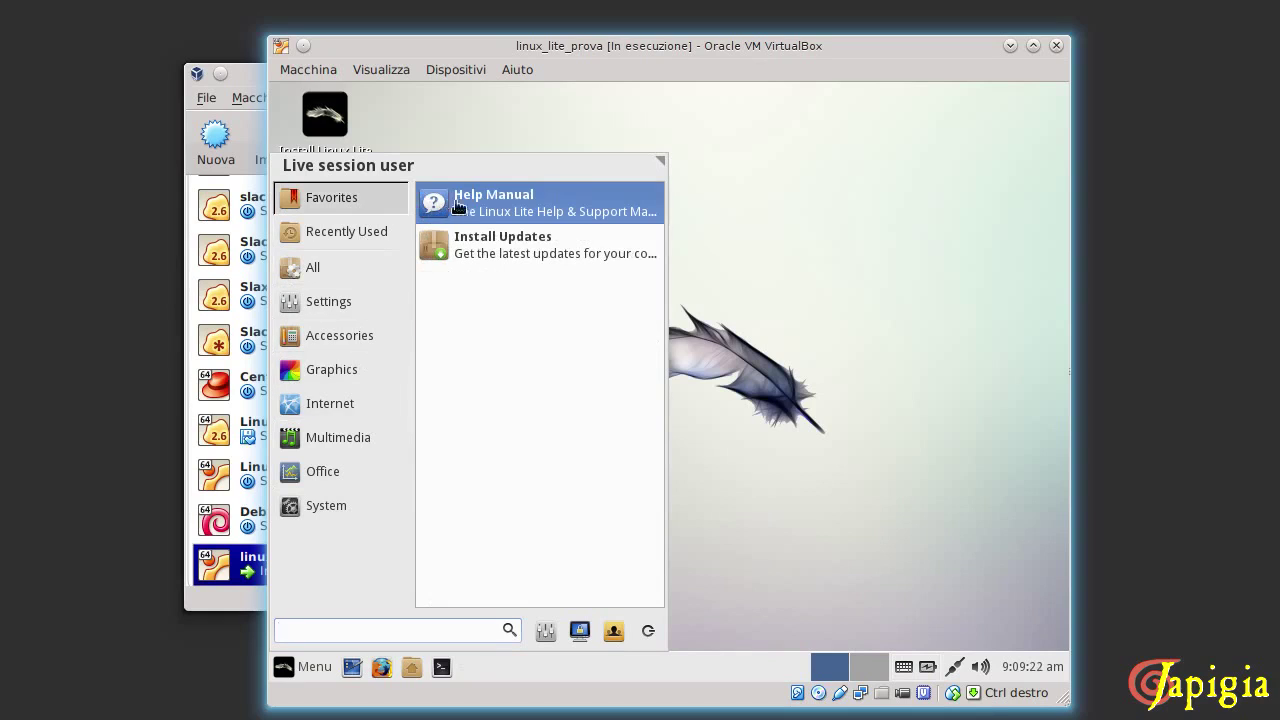
{"action": "left_click", "coordinate": [815, 206]}
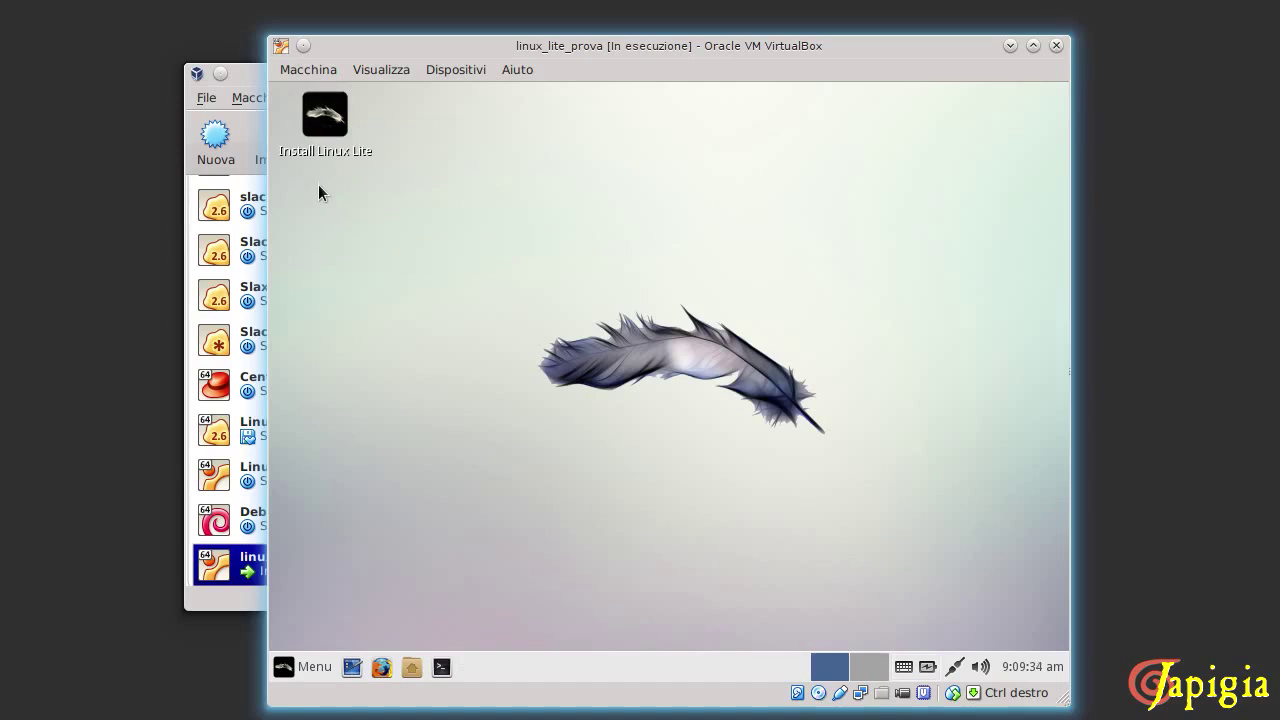
Launch Install Linux Lite from the desktop and choose Italiano as the language.
{"action": "double_click", "coordinate": [322, 125]}
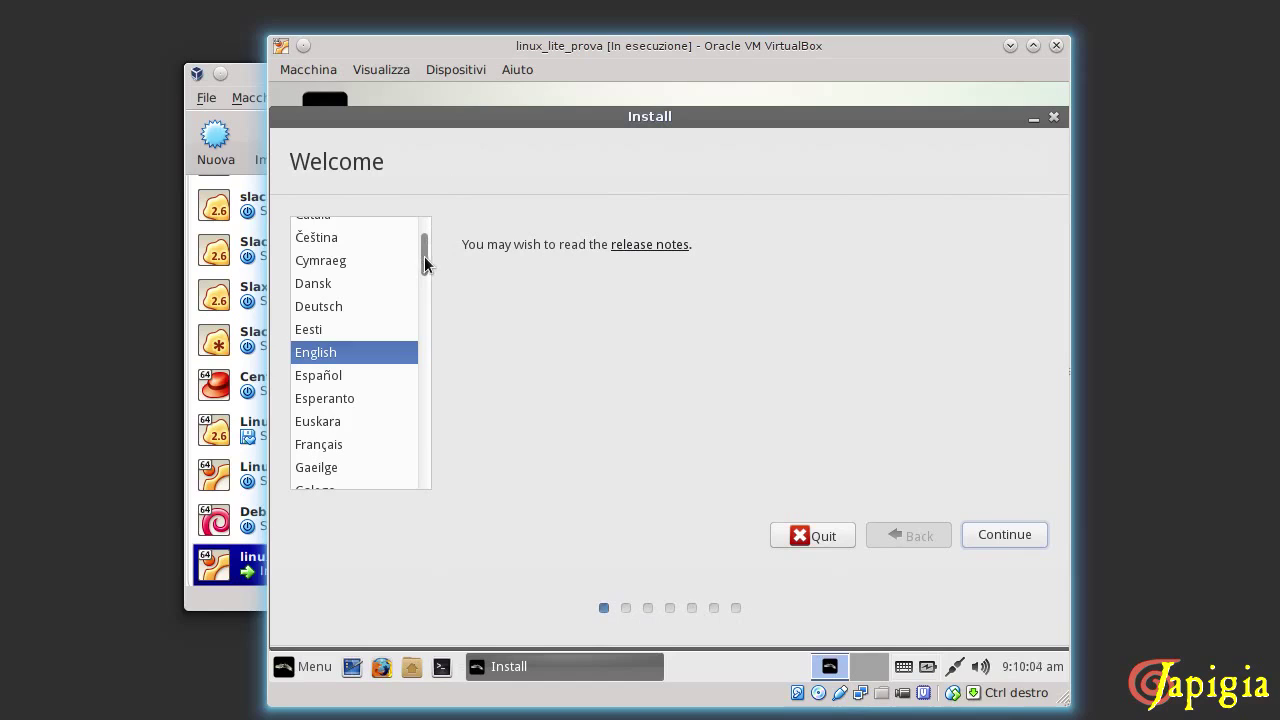
{"action": "scroll", "coordinate": [424, 264], "scroll_direction": "down", "scroll_amount": 5}
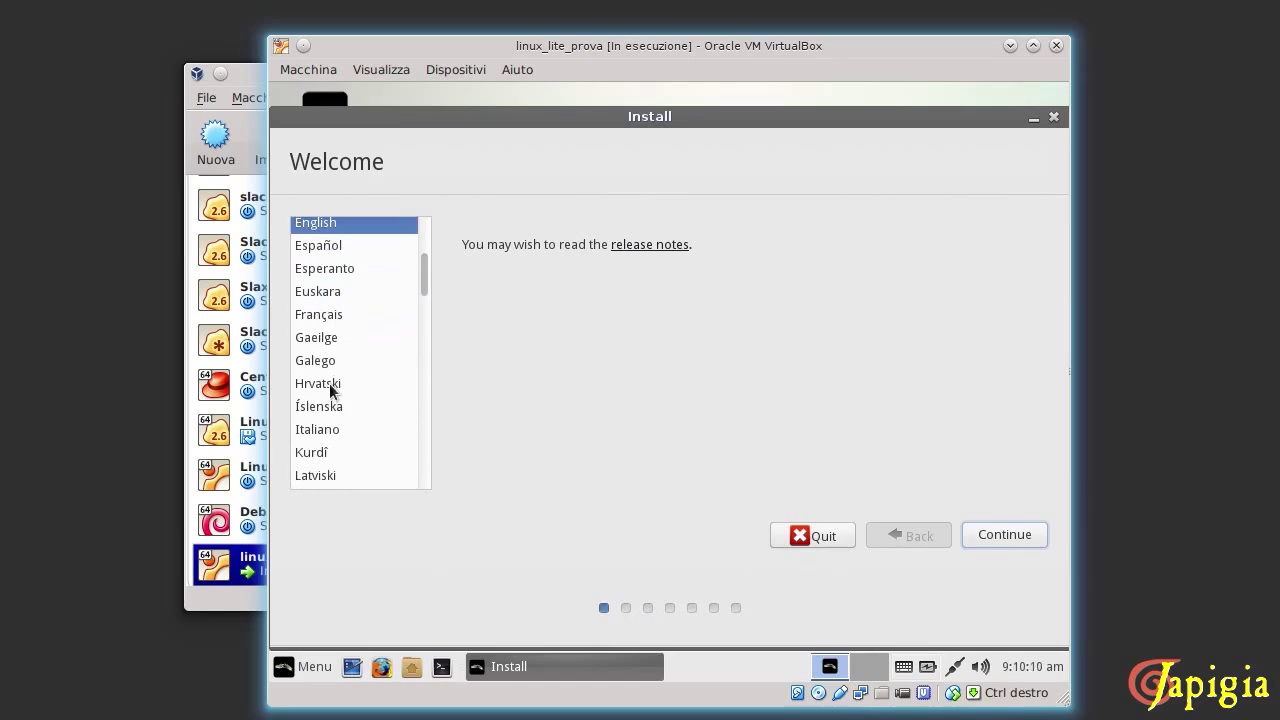
{"action": "left_click", "coordinate": [326, 434]}
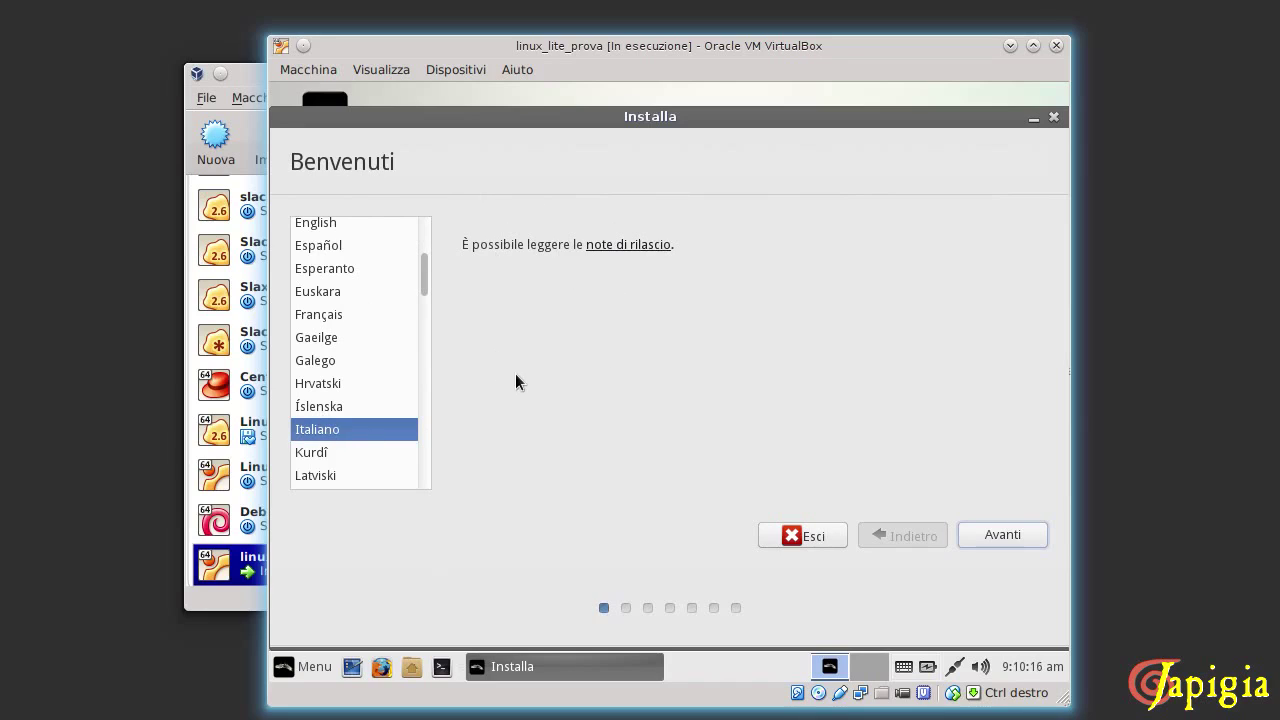
Advance past the Benvenuti welcome and Preparazione pages of the installer.
{"action": "left_click", "coordinate": [981, 537]}
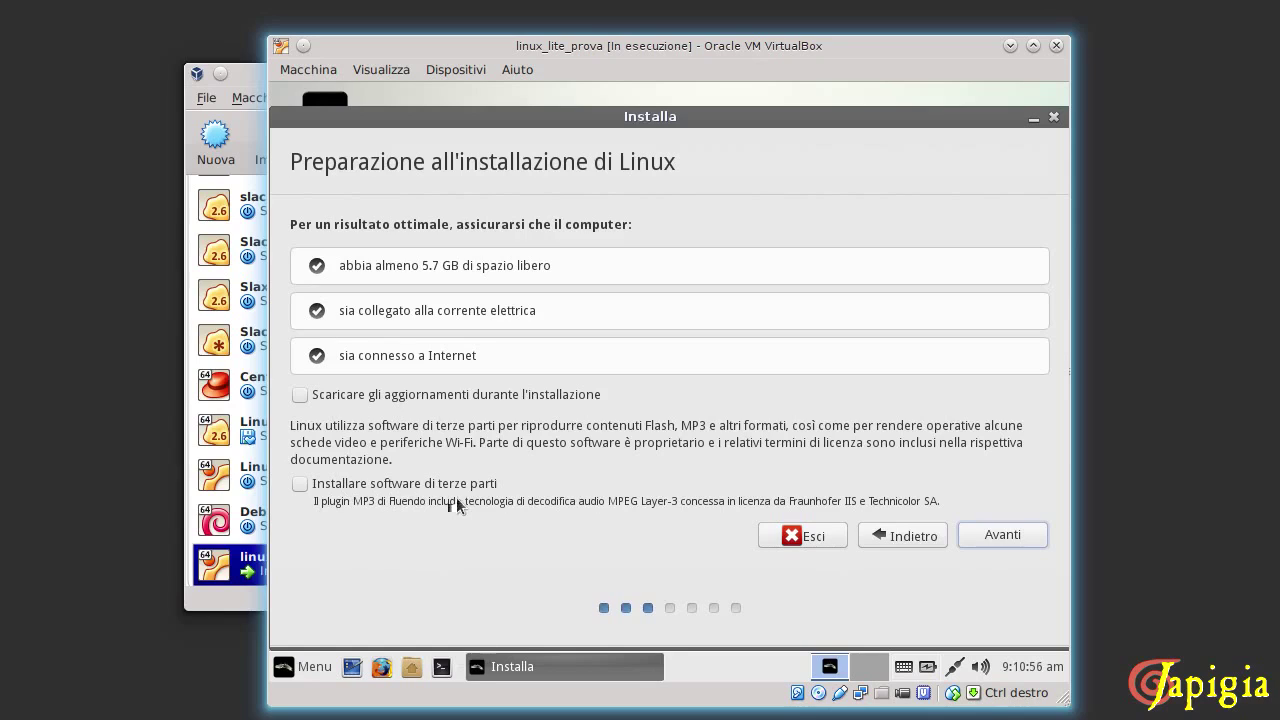
{"action": "left_click", "coordinate": [1000, 541]}
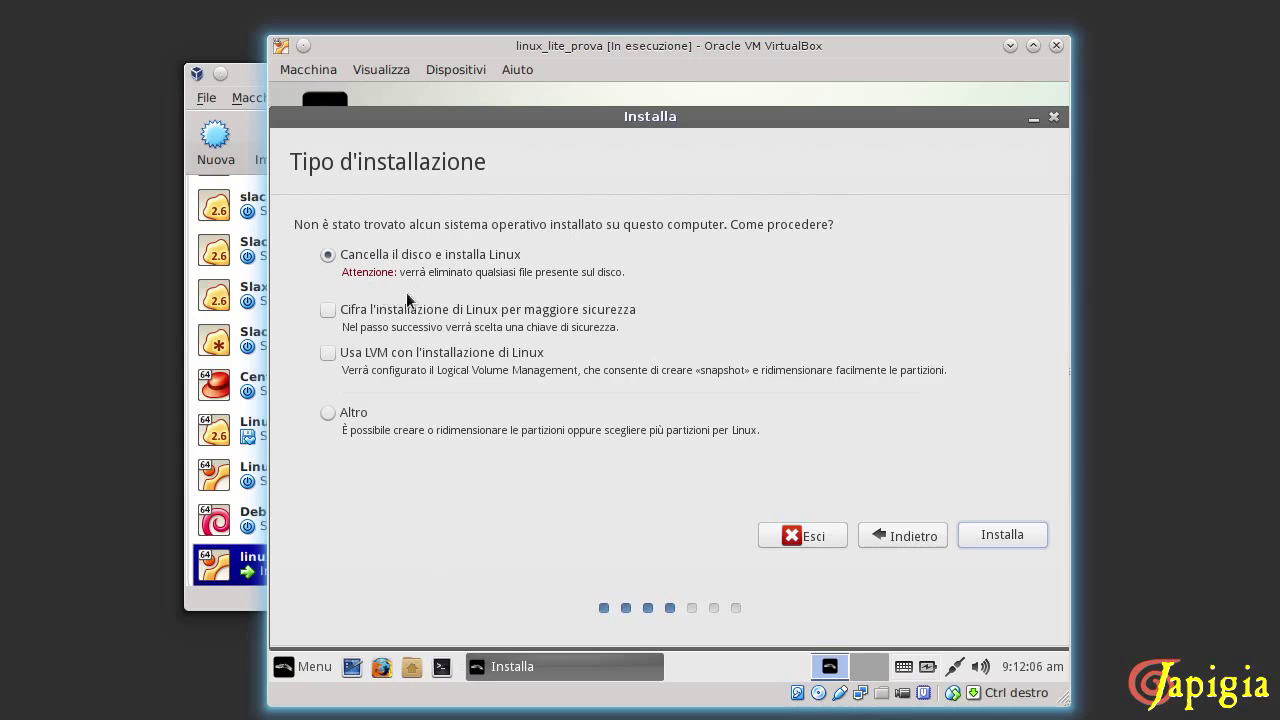
Accept Cancella il disco e installa Linux, then confirm Rome as the time zone.
{"action": "left_click", "coordinate": [994, 537]}
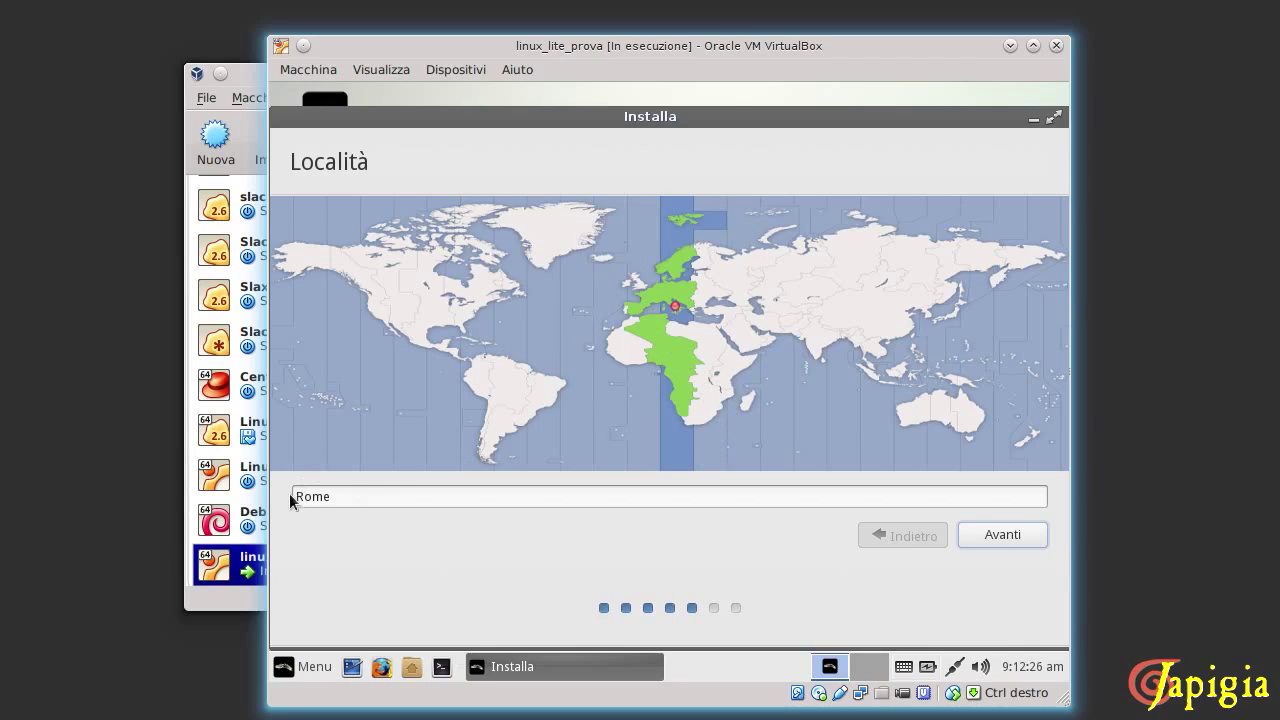
{"action": "left_click", "coordinate": [1024, 530]}
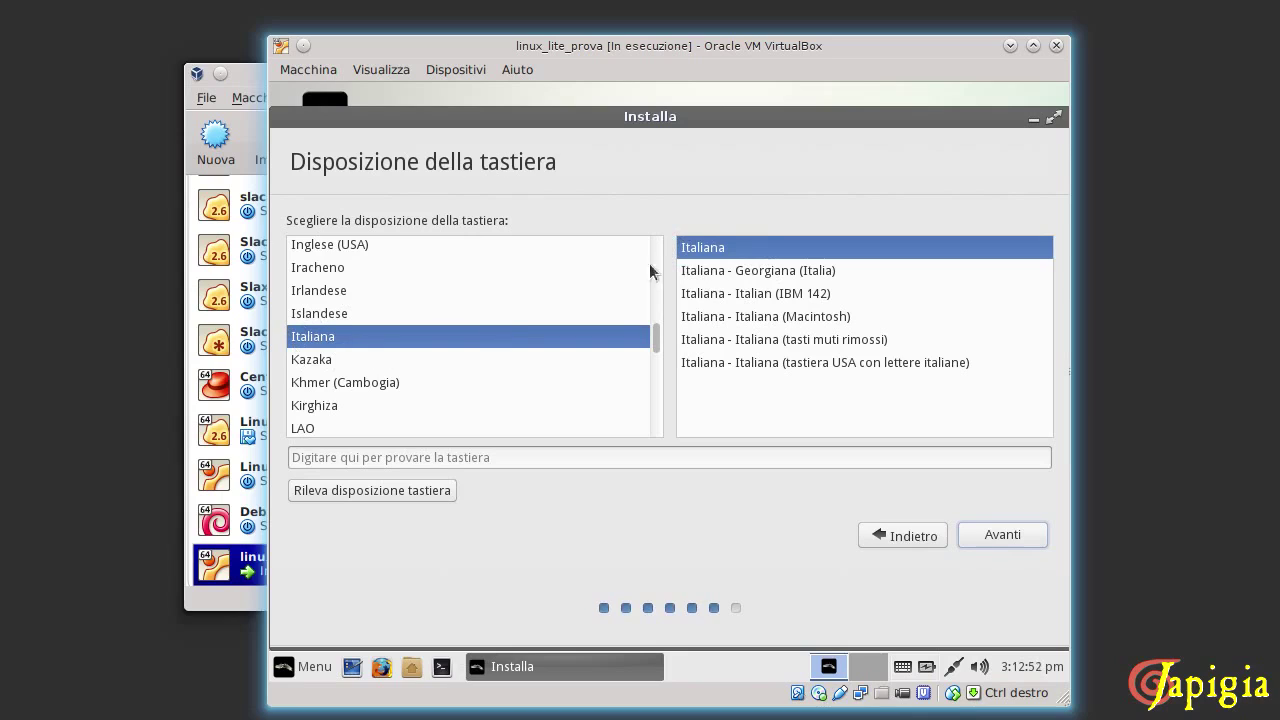
Accept the Italiana keyboard layout, then enter and confirm the account password.
{"action": "left_click", "coordinate": [1011, 535]}
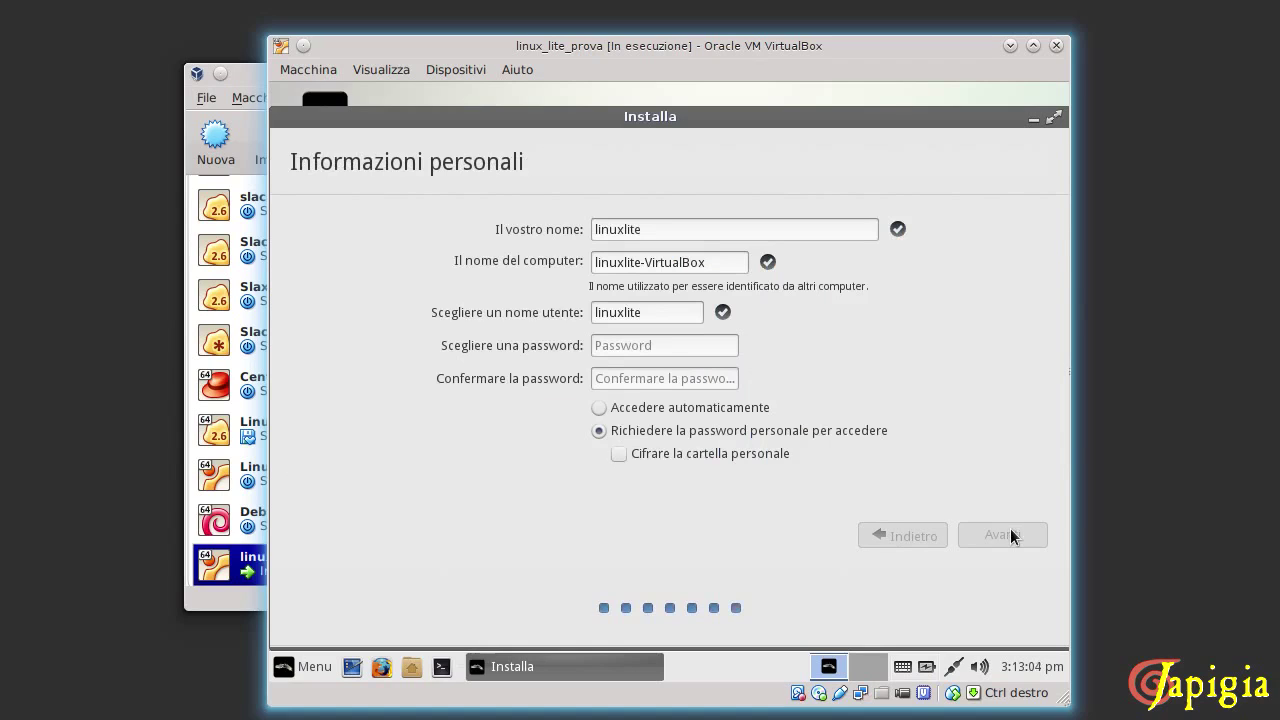
{"action": "left_click", "coordinate": [656, 229]}
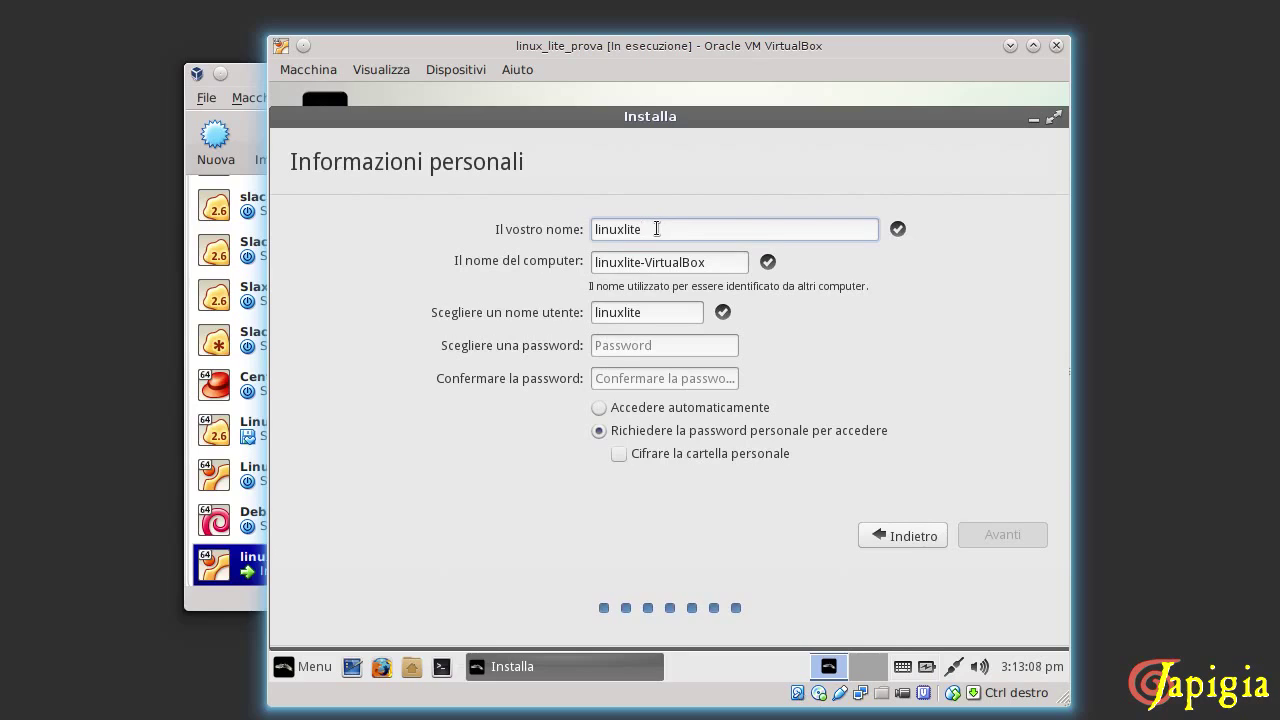
{"action": "left_click", "coordinate": [667, 342]}
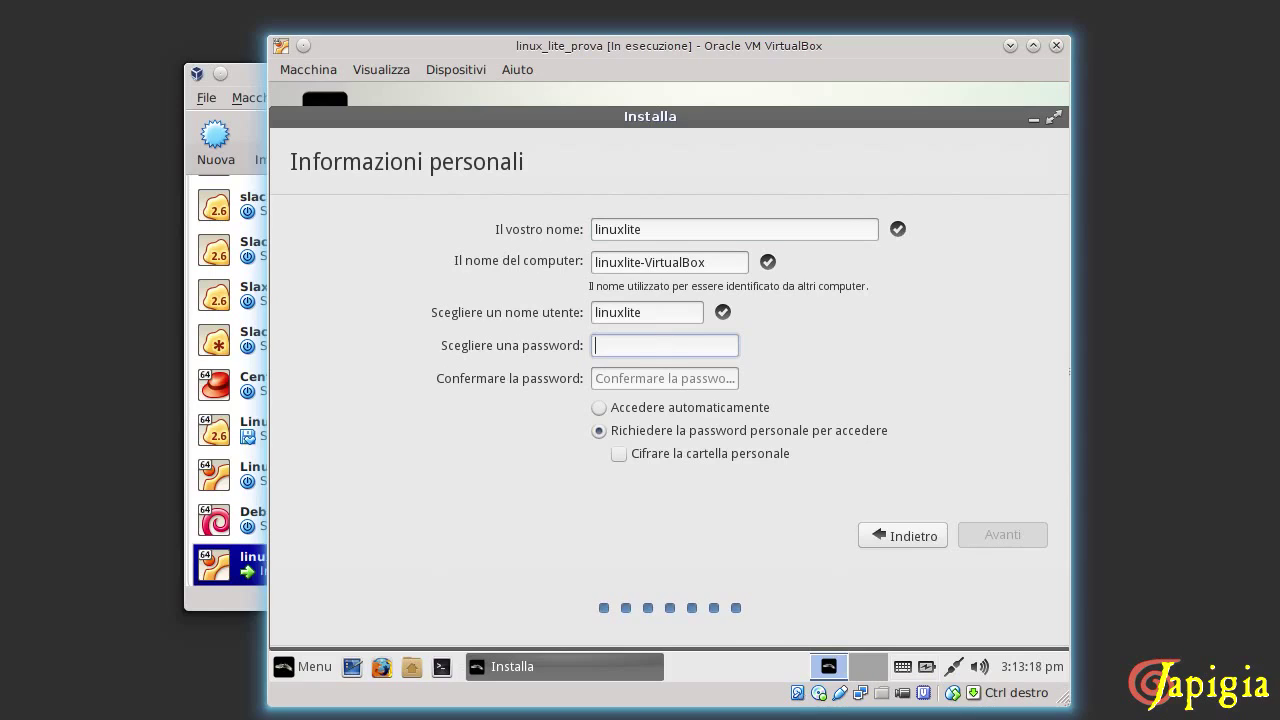
{"action": "type", "text": "********"}
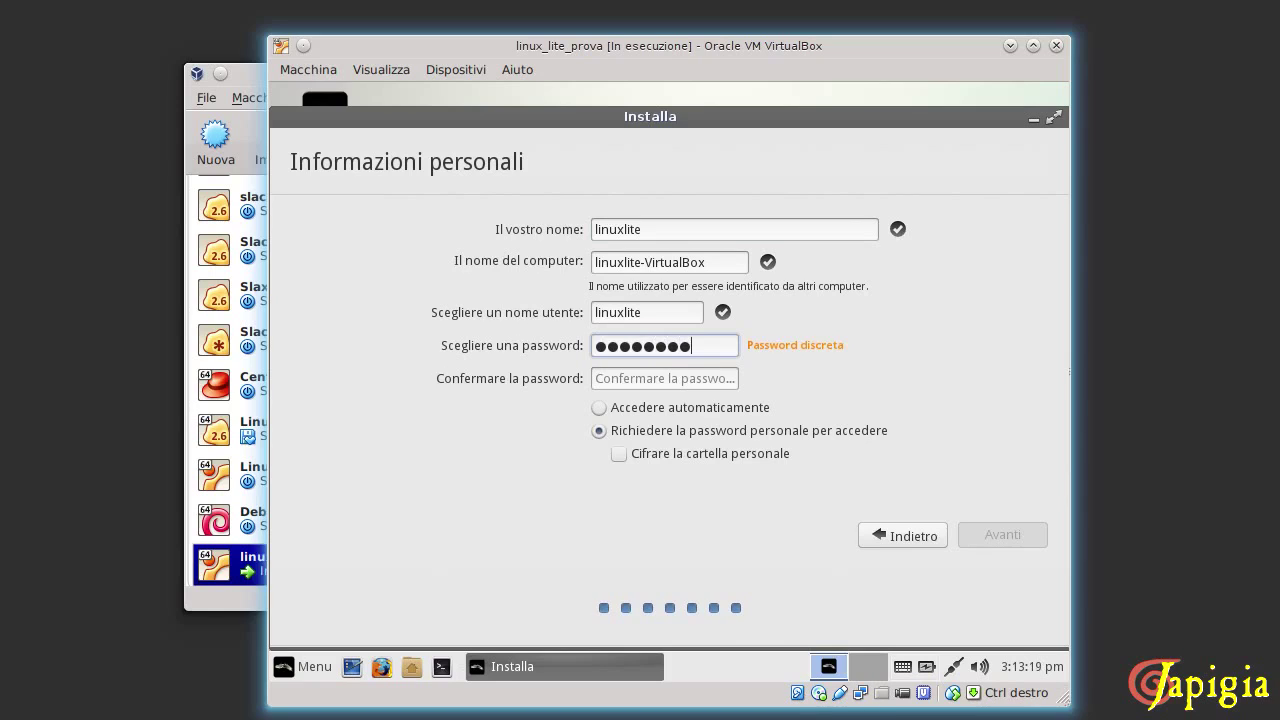
{"action": "key", "text": "Tab"}
{"action": "type", "text": "*****"}
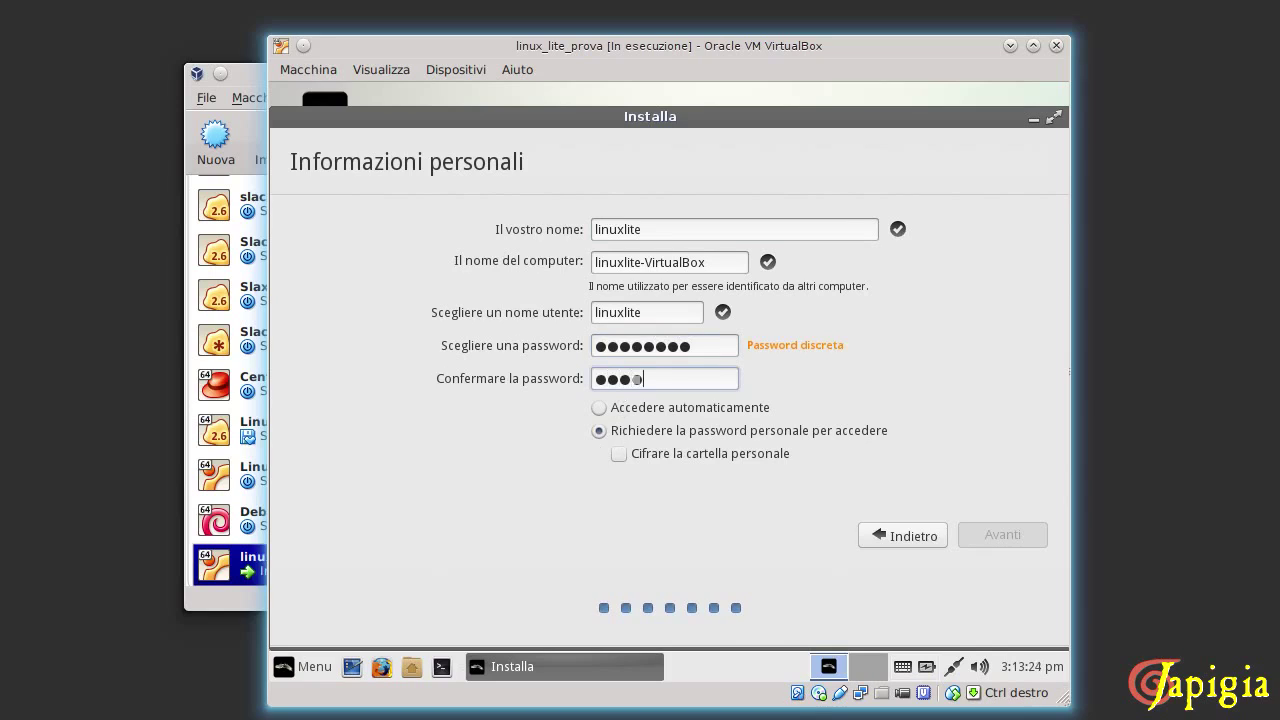
{"action": "type", "text": "***"}
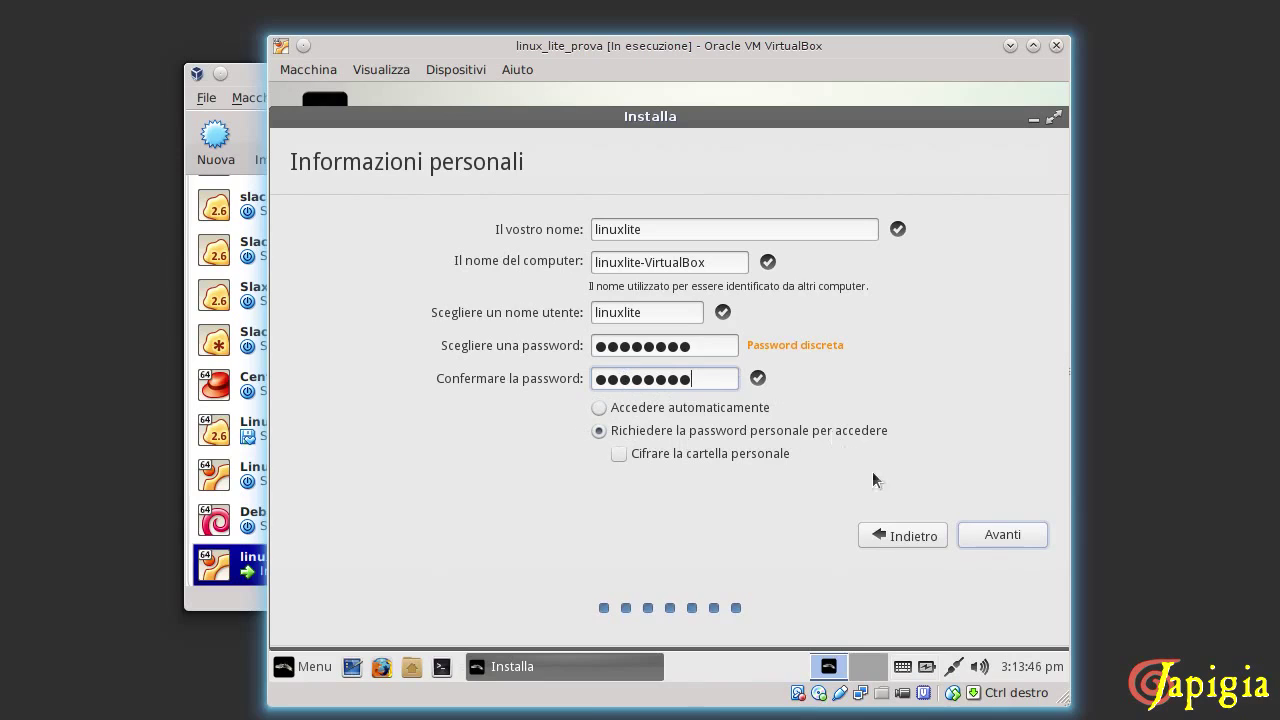
Continue past the personal information page and let Linux Lite finish installing.
{"action": "left_click", "coordinate": [988, 531]}
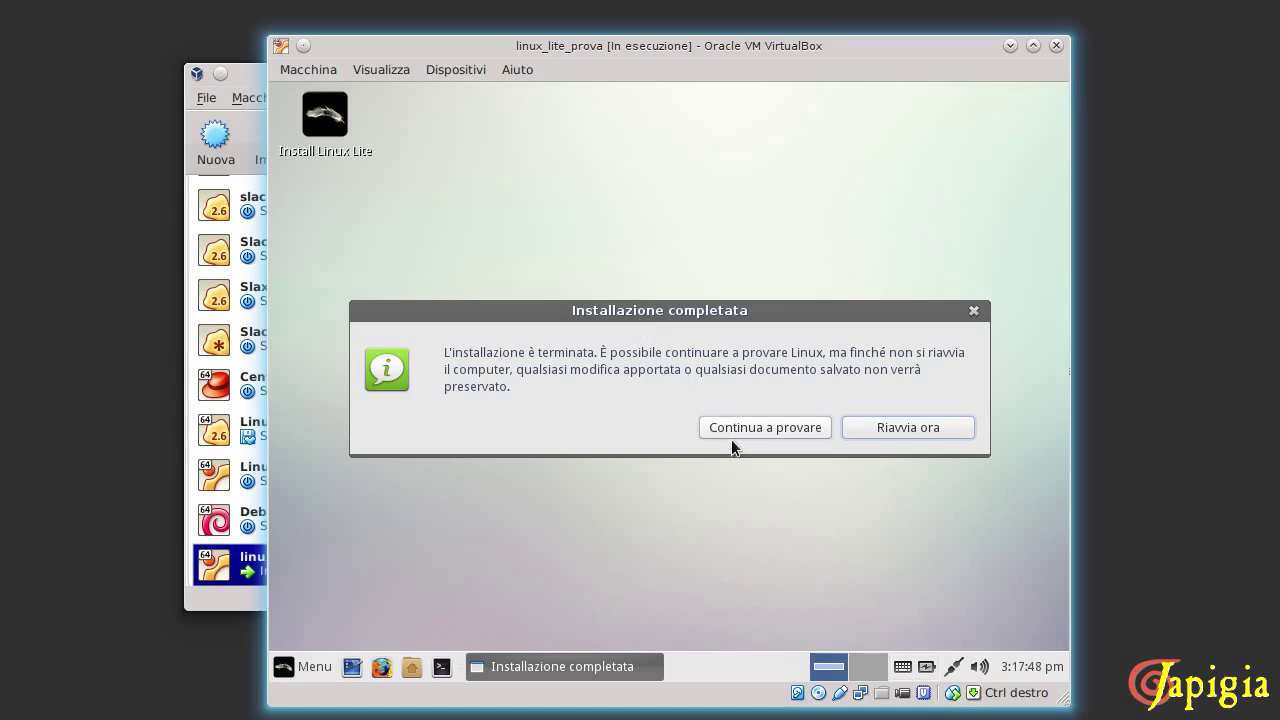
Restart into the installed Linux Lite and log in as linuxlite with the account password.
{"action": "left_click", "coordinate": [910, 427]}
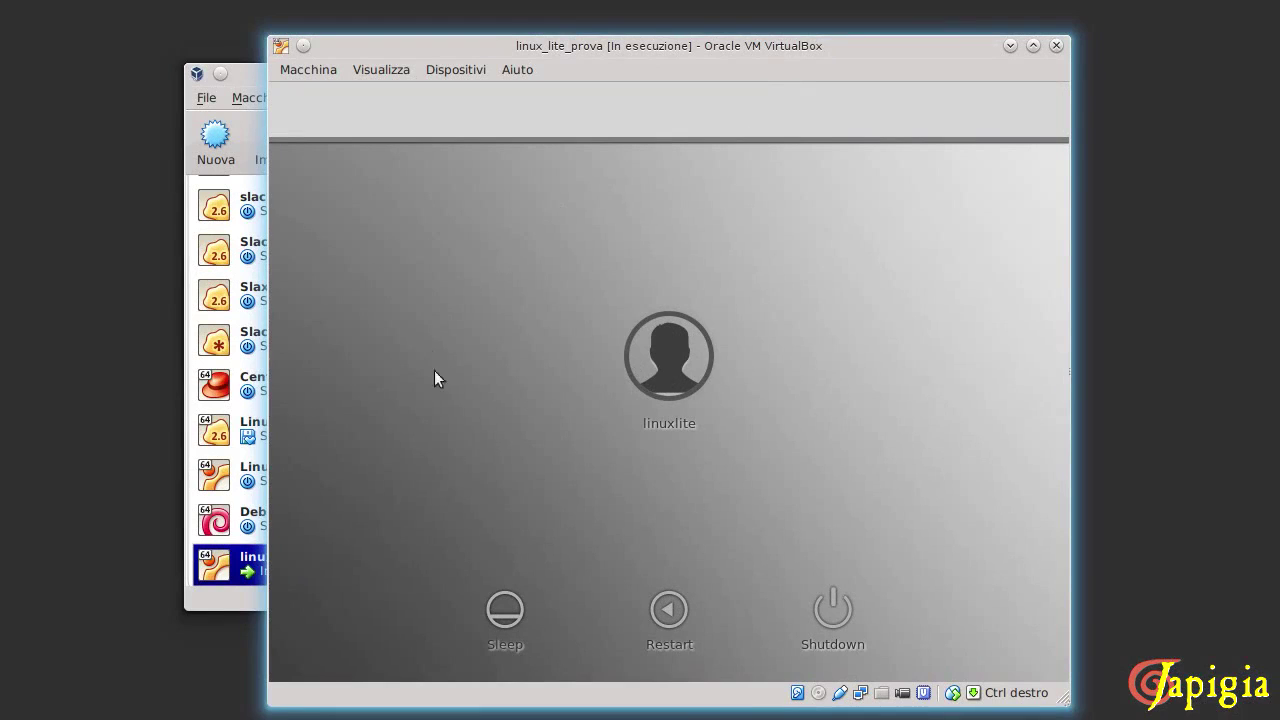
{"action": "left_click", "coordinate": [668, 392]}
{"action": "type", "text": "linuxlit"}
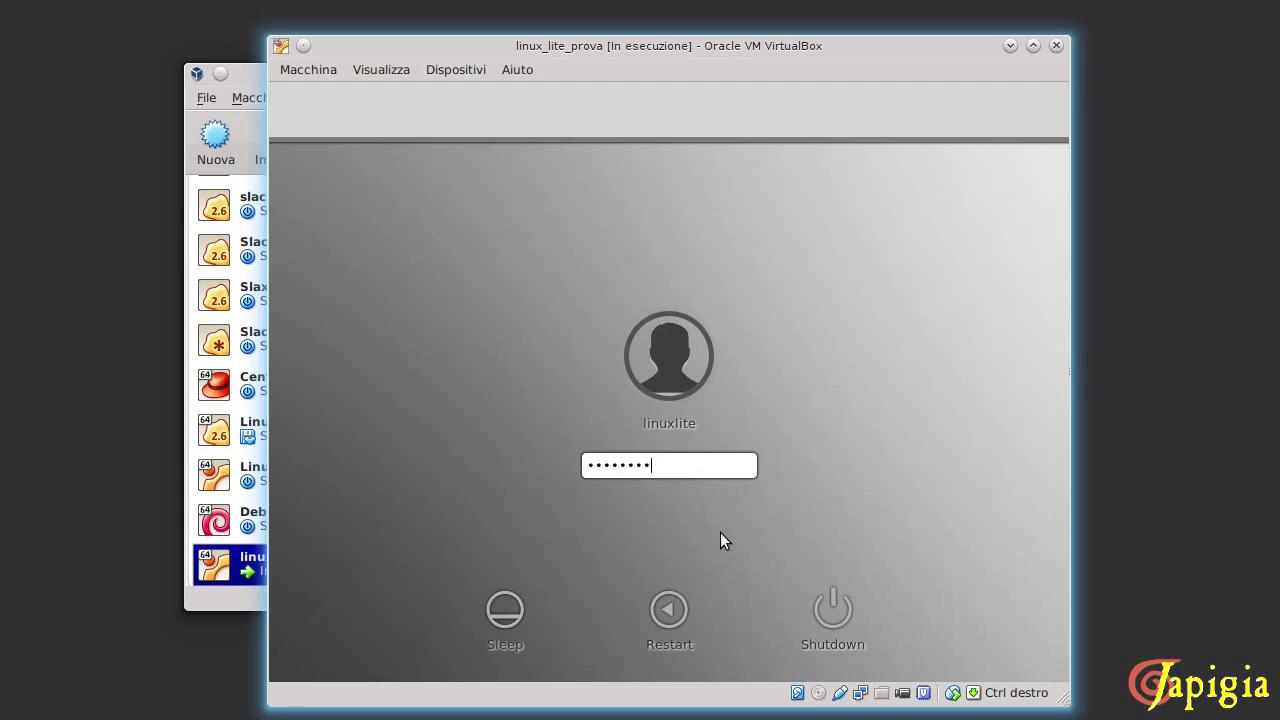
{"action": "key", "text": "Return"}
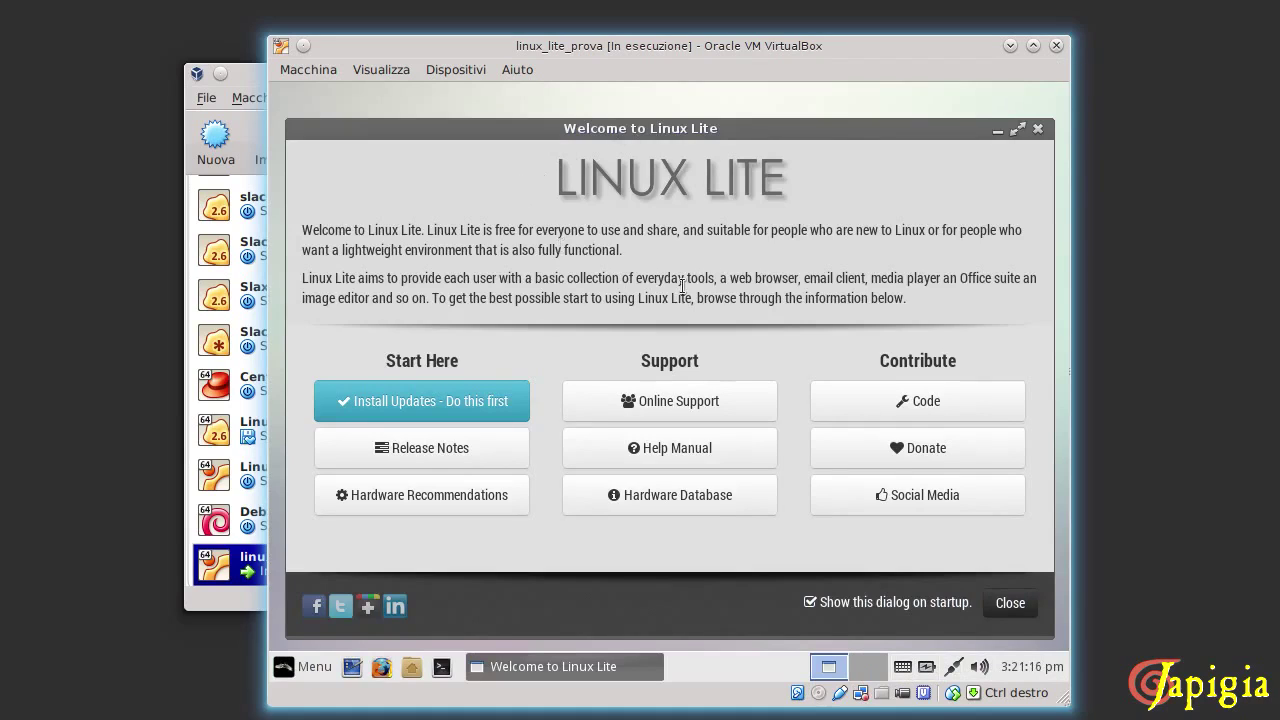
Untick 'Show this dialog on startup' and close the Welcome to Linux Lite dialog.
{"action": "left_click", "coordinate": [810, 602]}
{"action": "left_click", "coordinate": [1008, 603]}
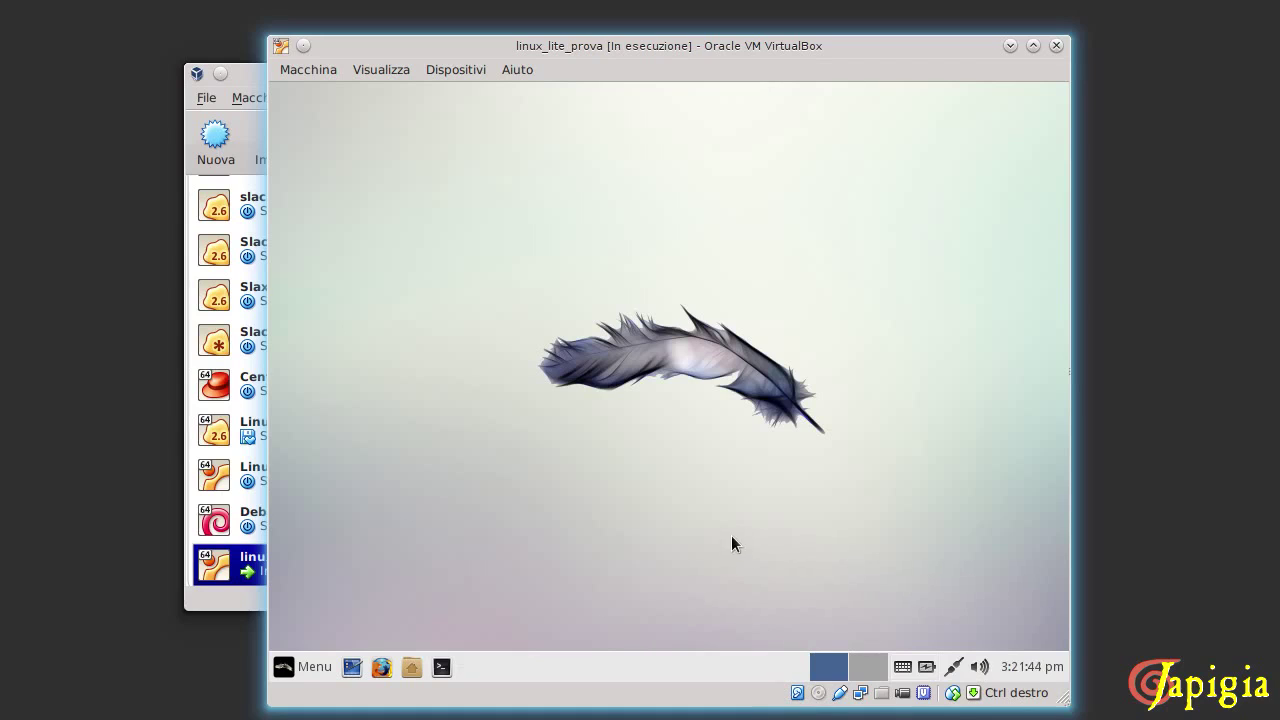
Browse the Linux Lite menu categories, then reopen Menu and search for 'lang'.
{"action": "left_click", "coordinate": [333, 665]}
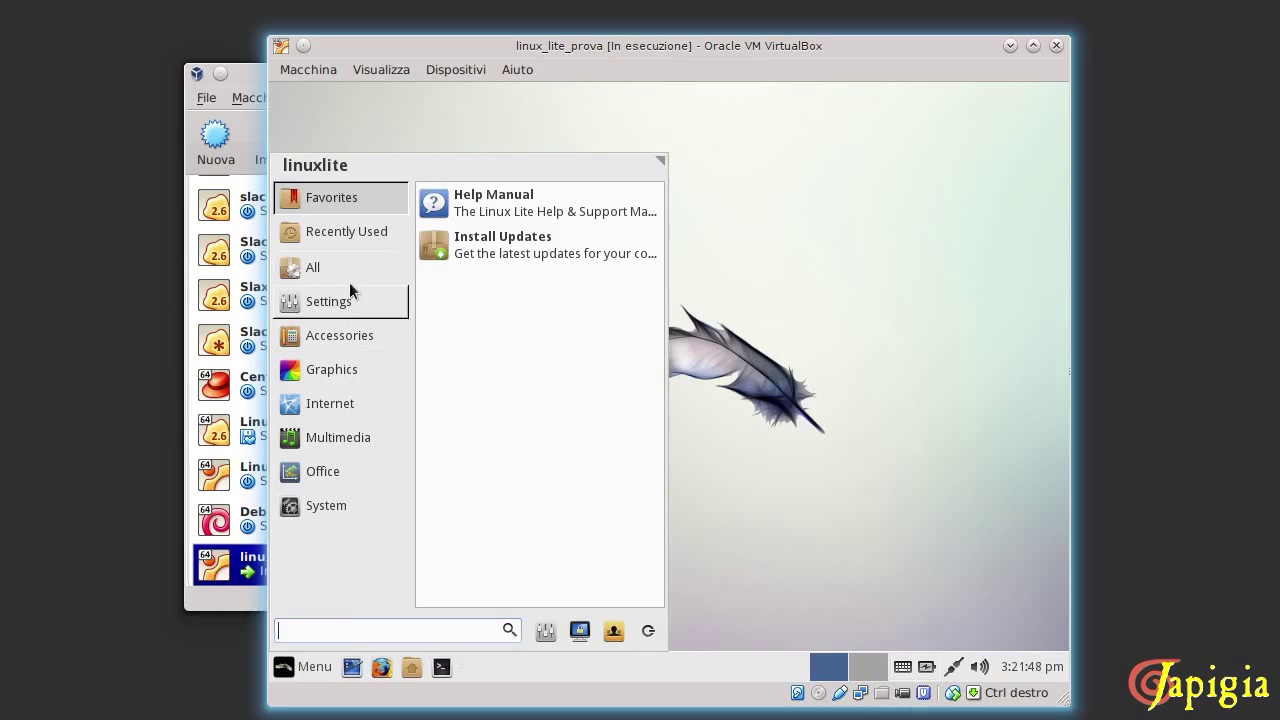
{"action": "mouse_move", "coordinate": [358, 234]}
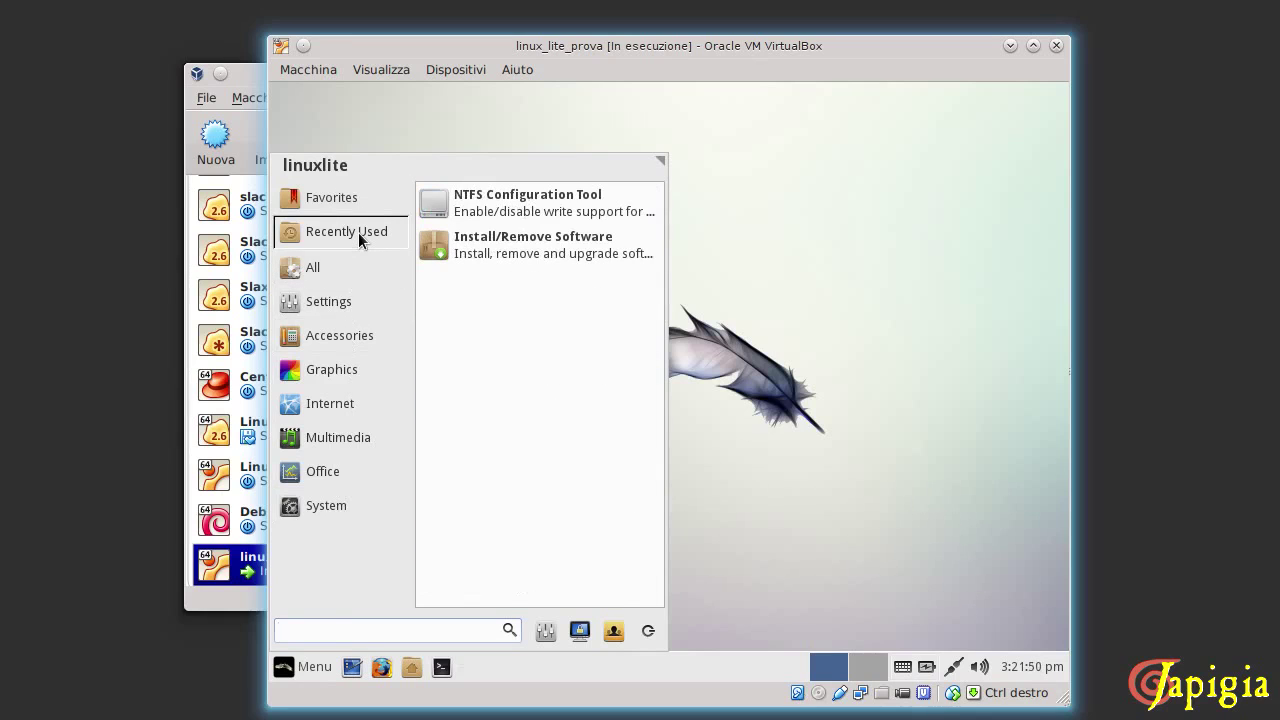
{"action": "mouse_move", "coordinate": [346, 311]}
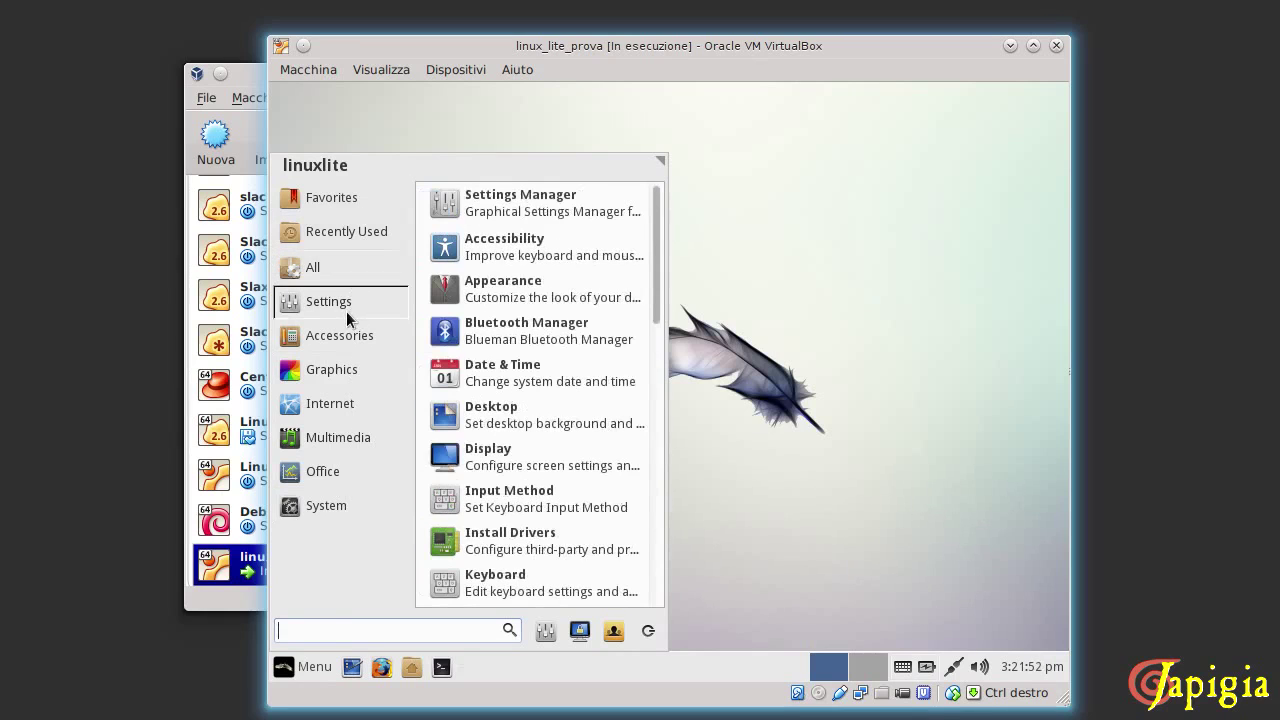
{"action": "left_click", "coordinate": [741, 315]}
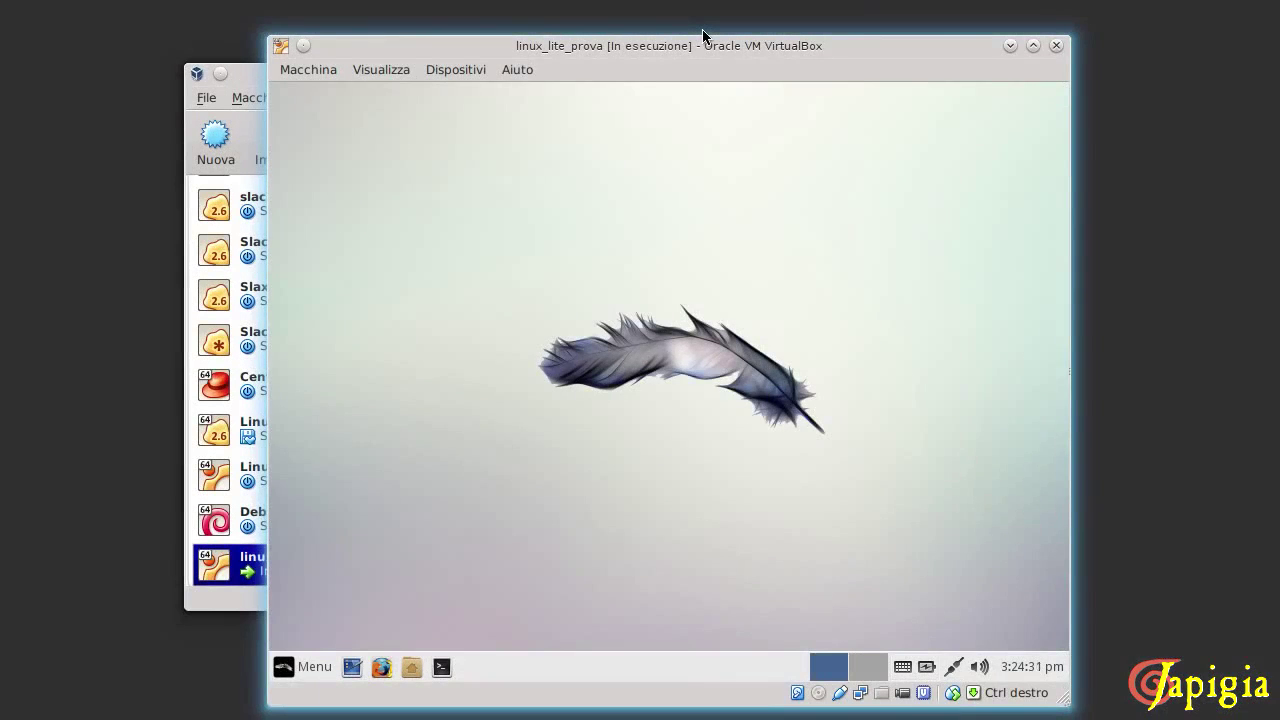
{"action": "left_click", "coordinate": [307, 662]}
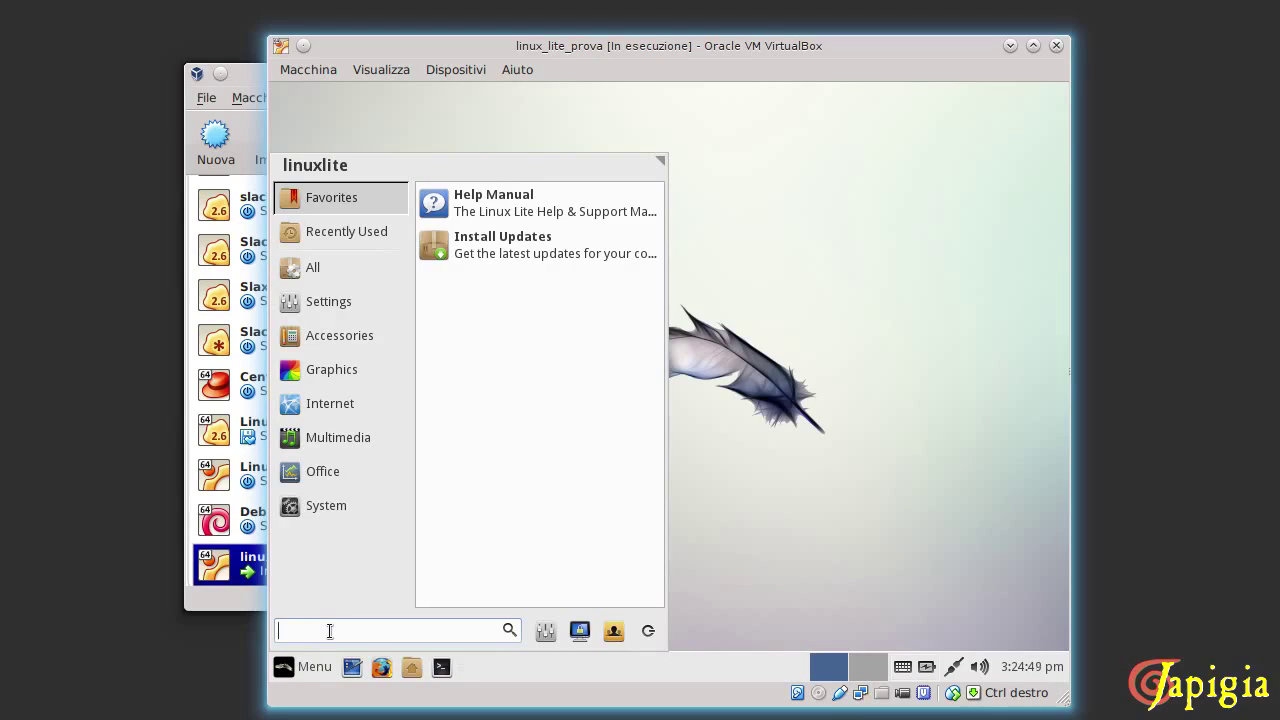
{"action": "type", "text": "lan"}
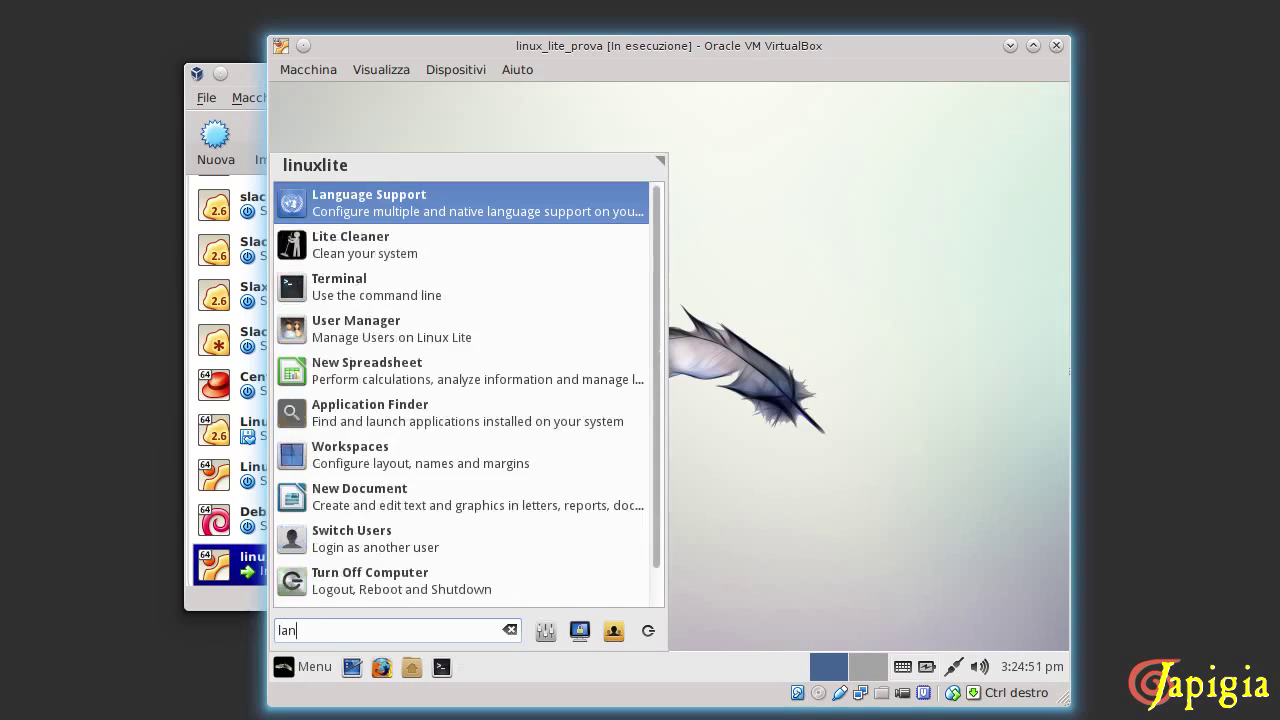
{"action": "type", "text": "g"}
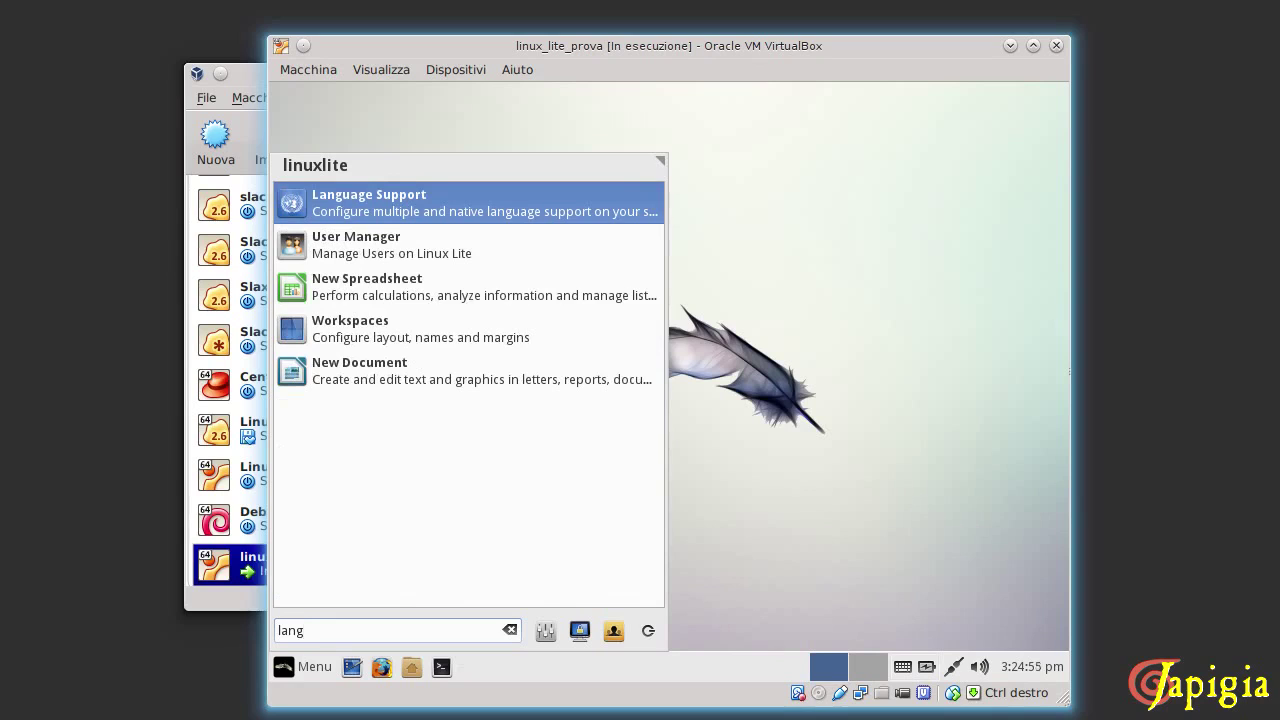
Launch Language Support, skip the language update, and move Italiano to the top of the language list.
{"action": "left_click", "coordinate": [413, 205]}
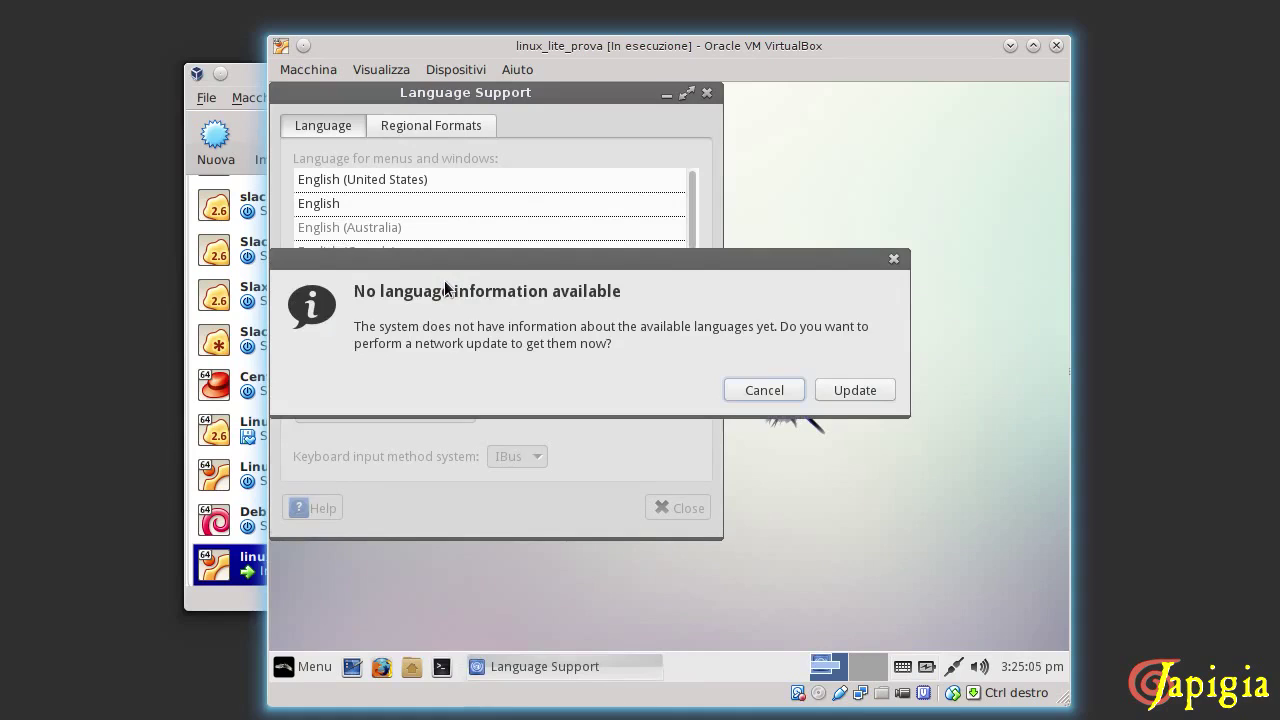
{"action": "left_click", "coordinate": [768, 384]}
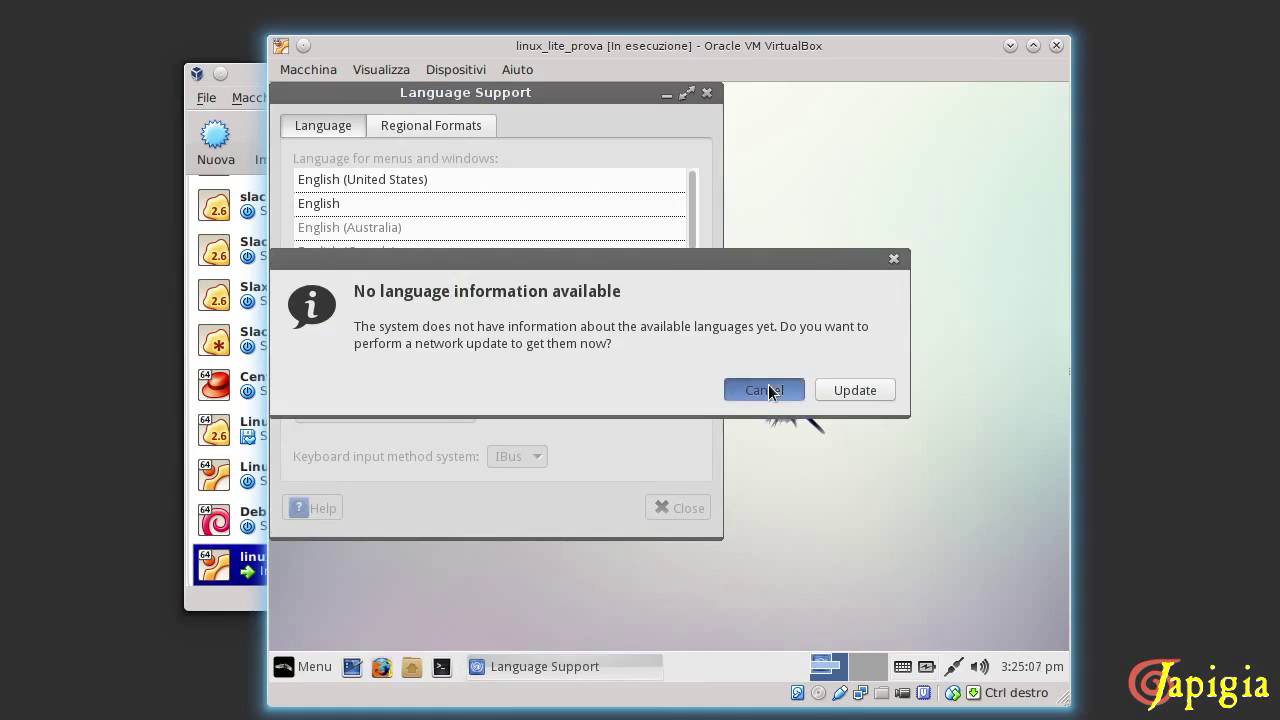
{"action": "left_click", "coordinate": [439, 232]}
{"action": "left_click", "coordinate": [690, 93]}
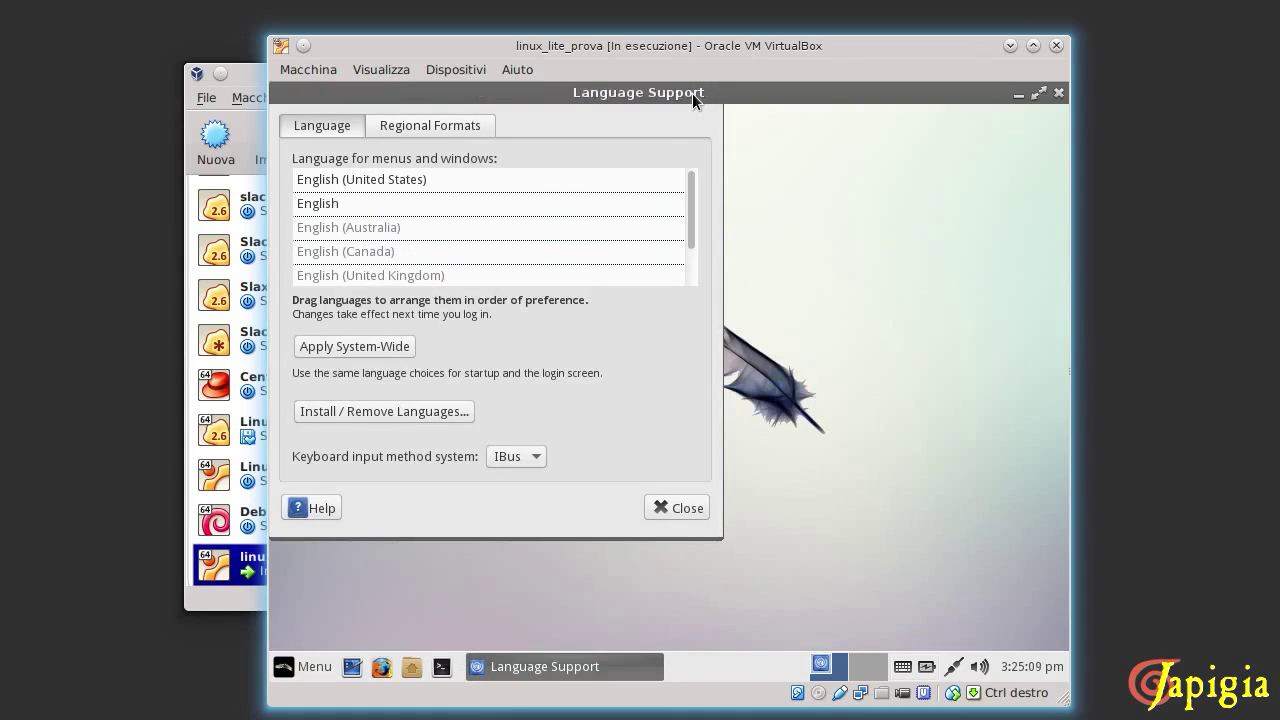
{"action": "left_click", "coordinate": [347, 182]}
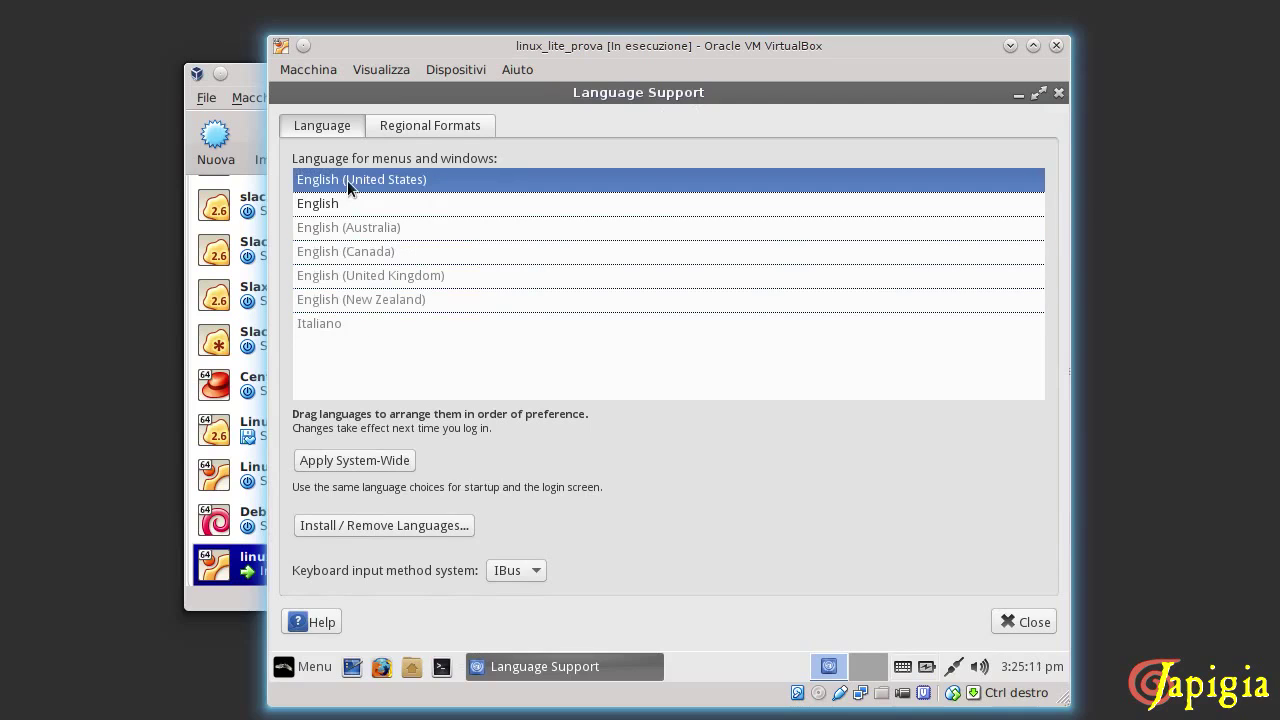
{"action": "left_click", "coordinate": [349, 214]}
{"action": "left_click_drag", "start_coordinate": [351, 220], "coordinate": [343, 185]}
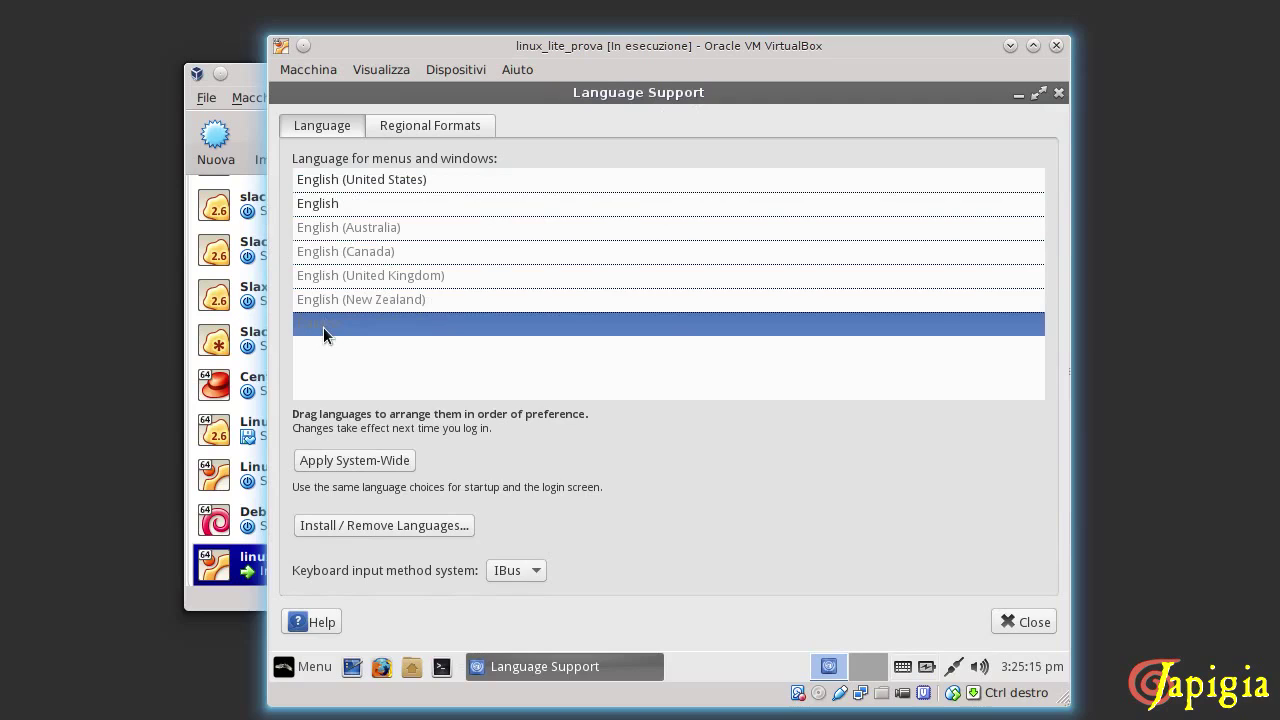
{"action": "left_click_drag", "start_coordinate": [324, 332], "coordinate": [333, 173]}
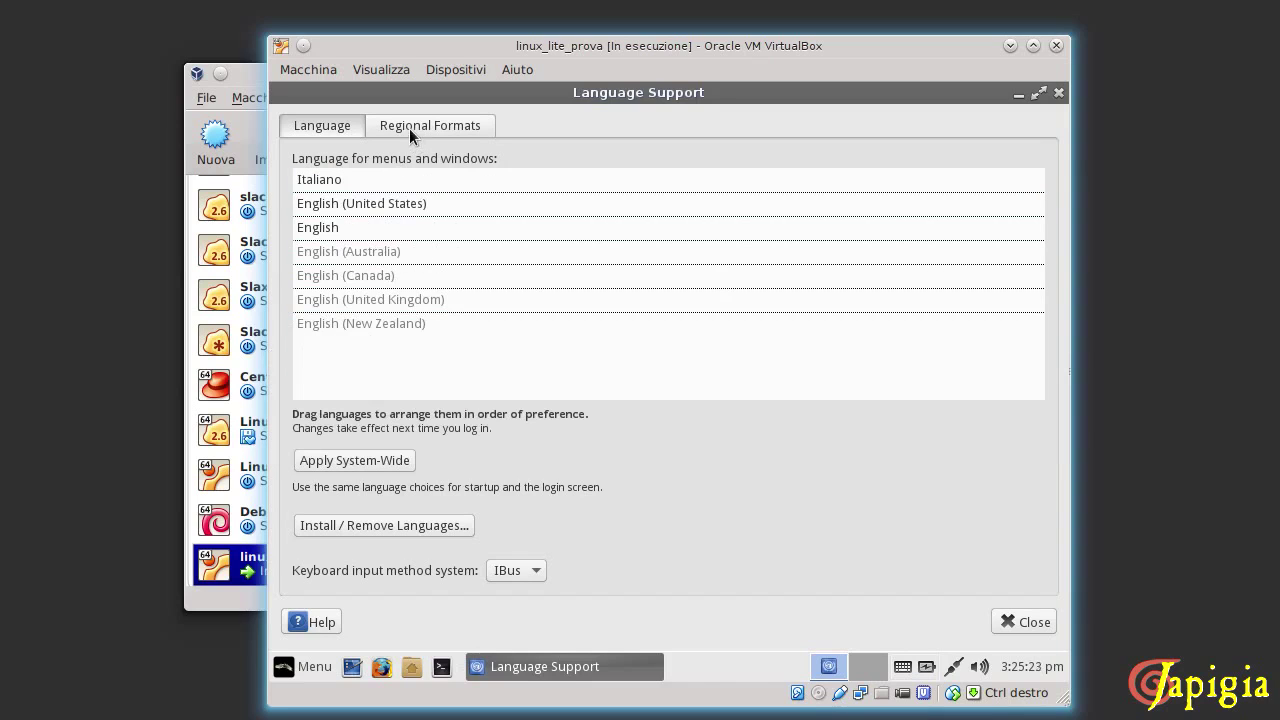
Set Regional Formats to Italiano and apply it system-wide, authorizing with the admin password.
{"action": "left_click", "coordinate": [409, 128]}
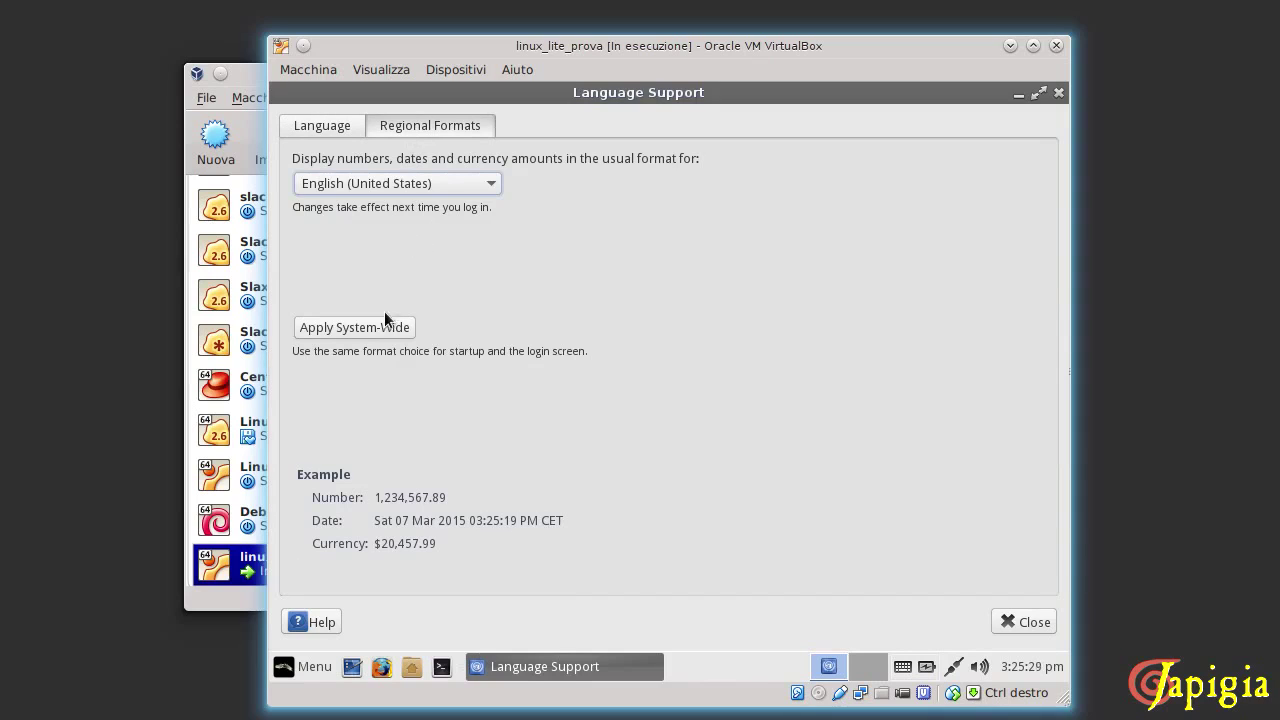
{"action": "left_click", "coordinate": [402, 182]}
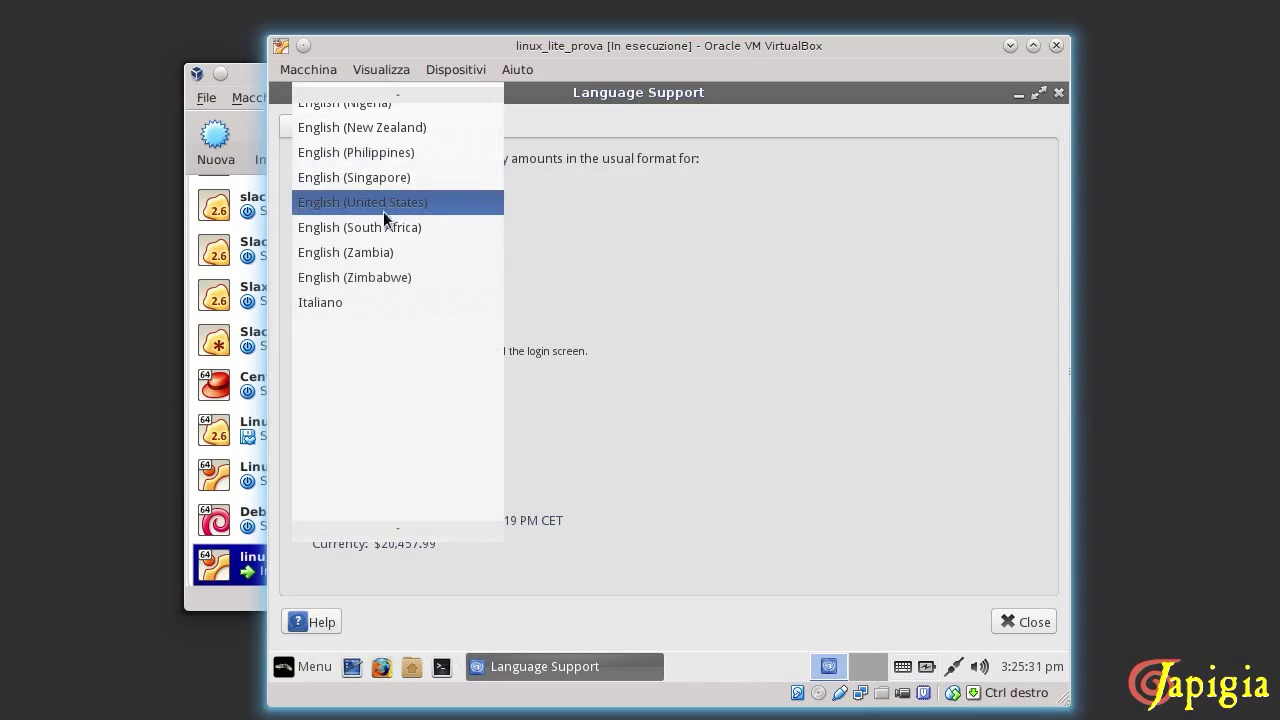
{"action": "left_click", "coordinate": [331, 300]}
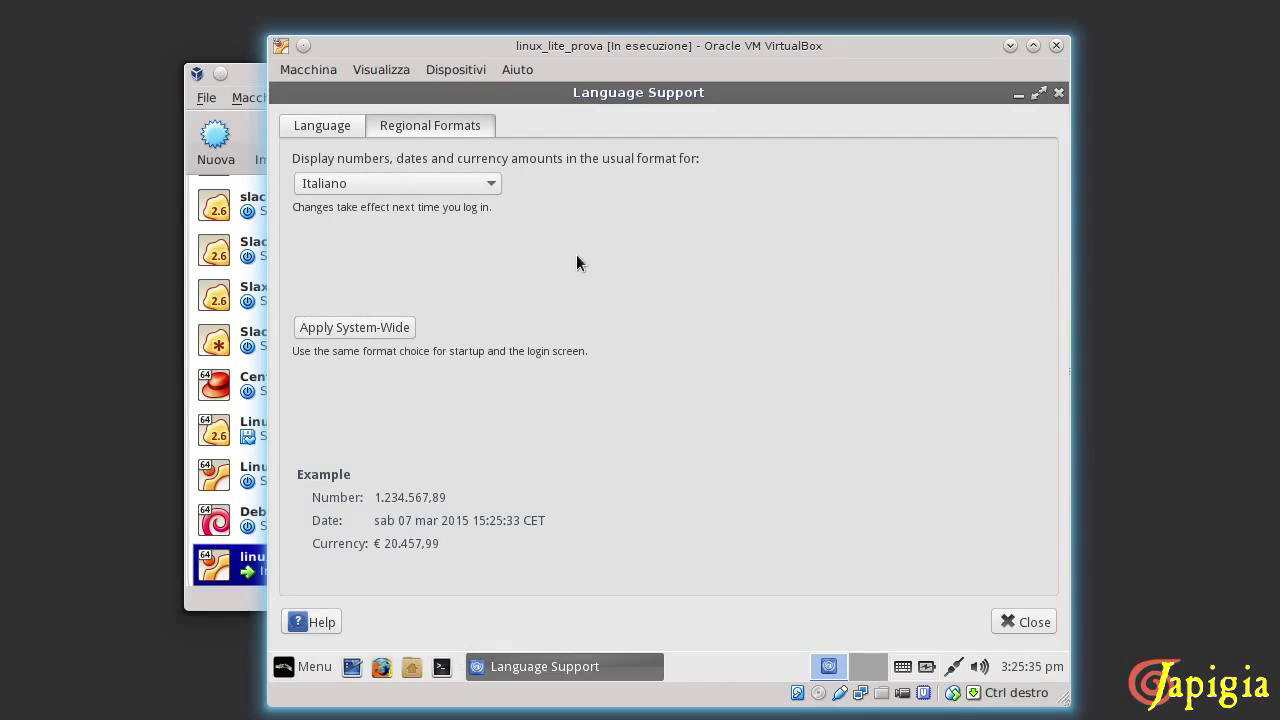
{"action": "left_click", "coordinate": [374, 325]}
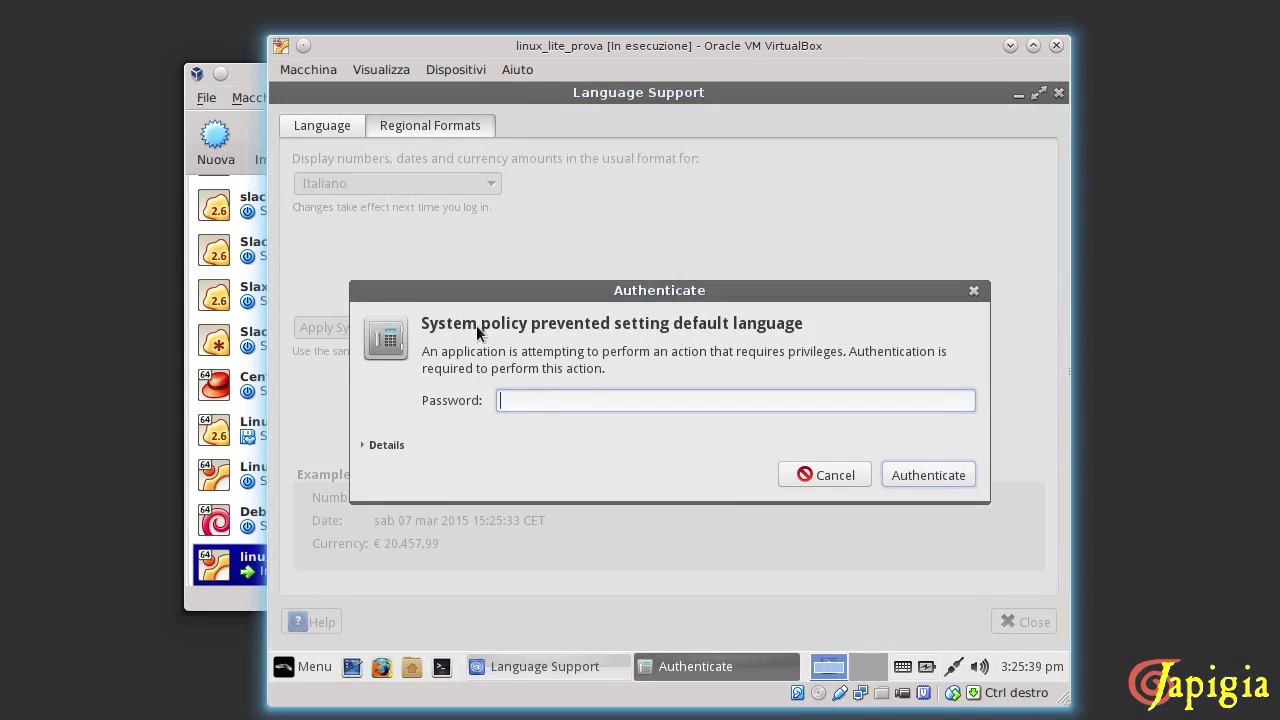
{"action": "type", "text": "••••••••"}
{"action": "left_click", "coordinate": [911, 474]}
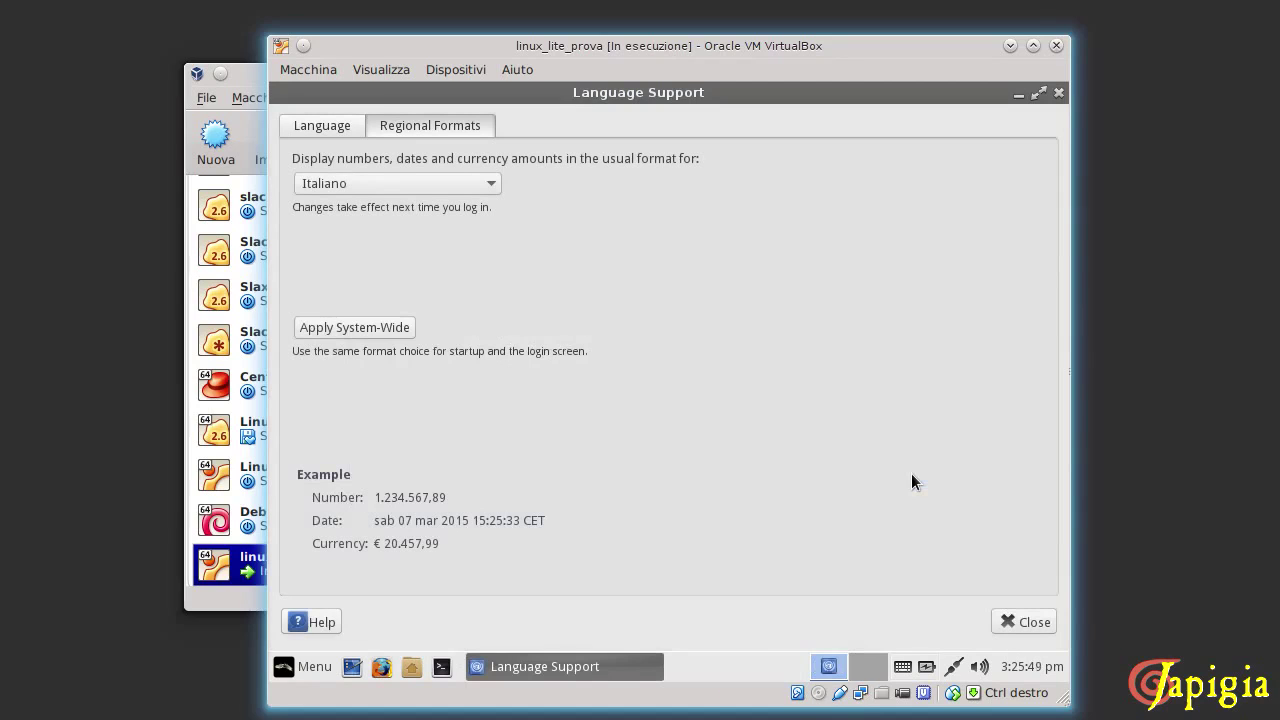
{"action": "left_click", "coordinate": [1037, 95]}
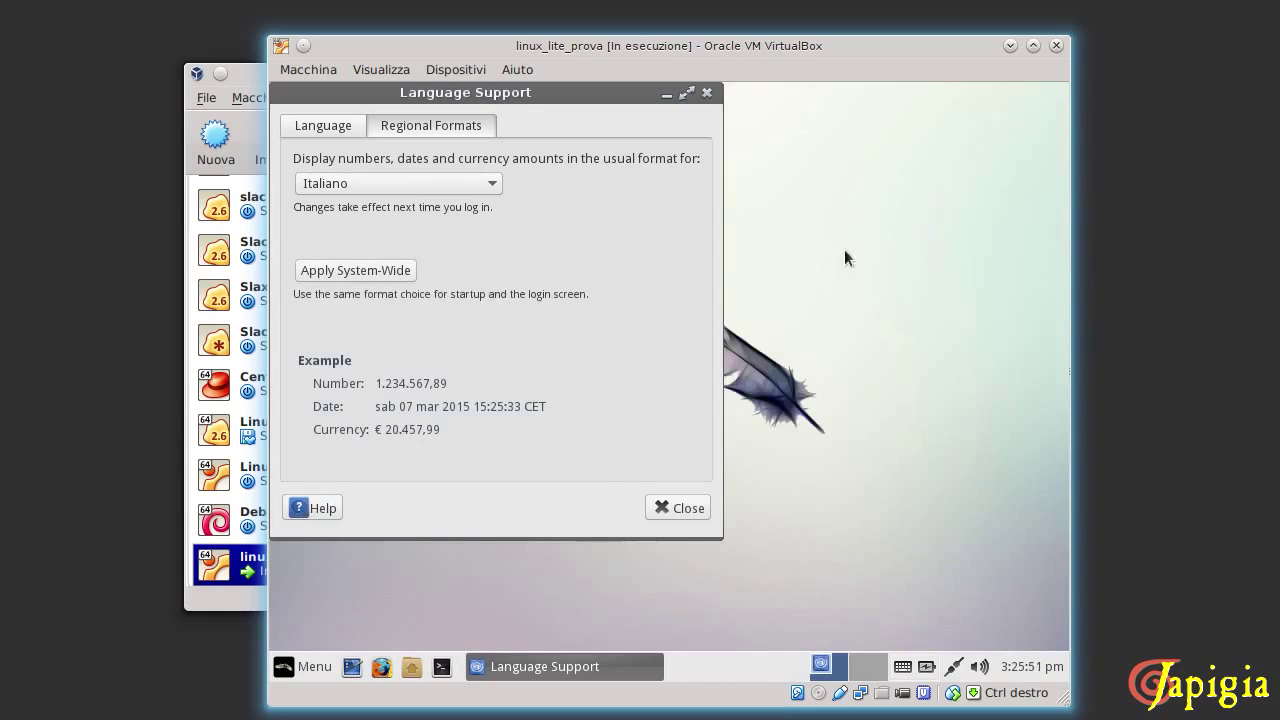
Close Language Support, log out from the Menu, and sign back in as linuxlite.
{"action": "left_click", "coordinate": [707, 95]}
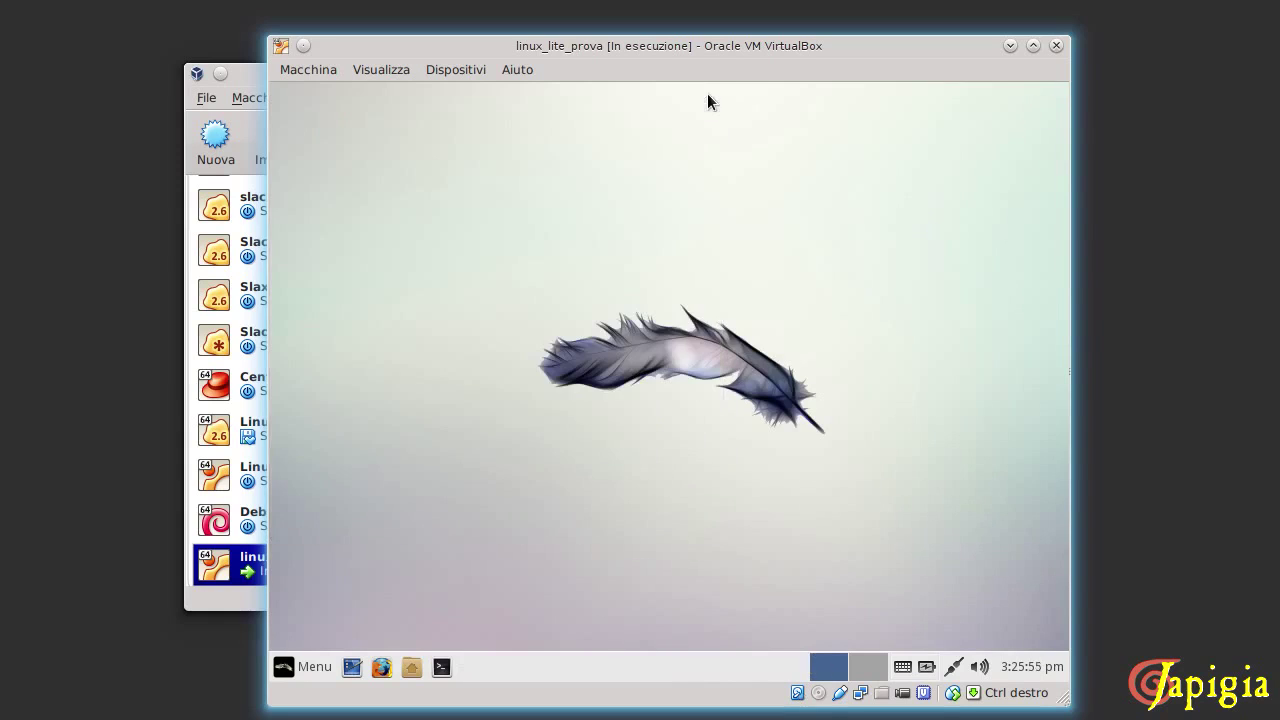
{"action": "left_click", "coordinate": [286, 672]}
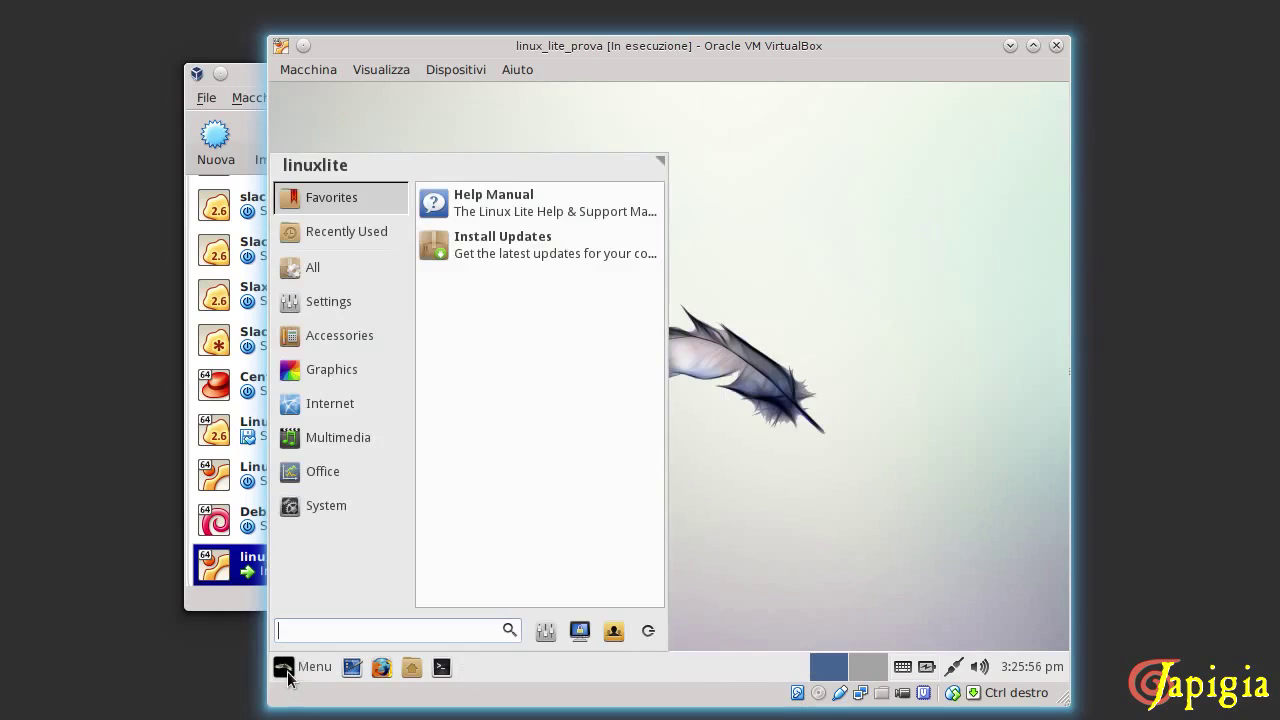
{"action": "left_click", "coordinate": [648, 632]}
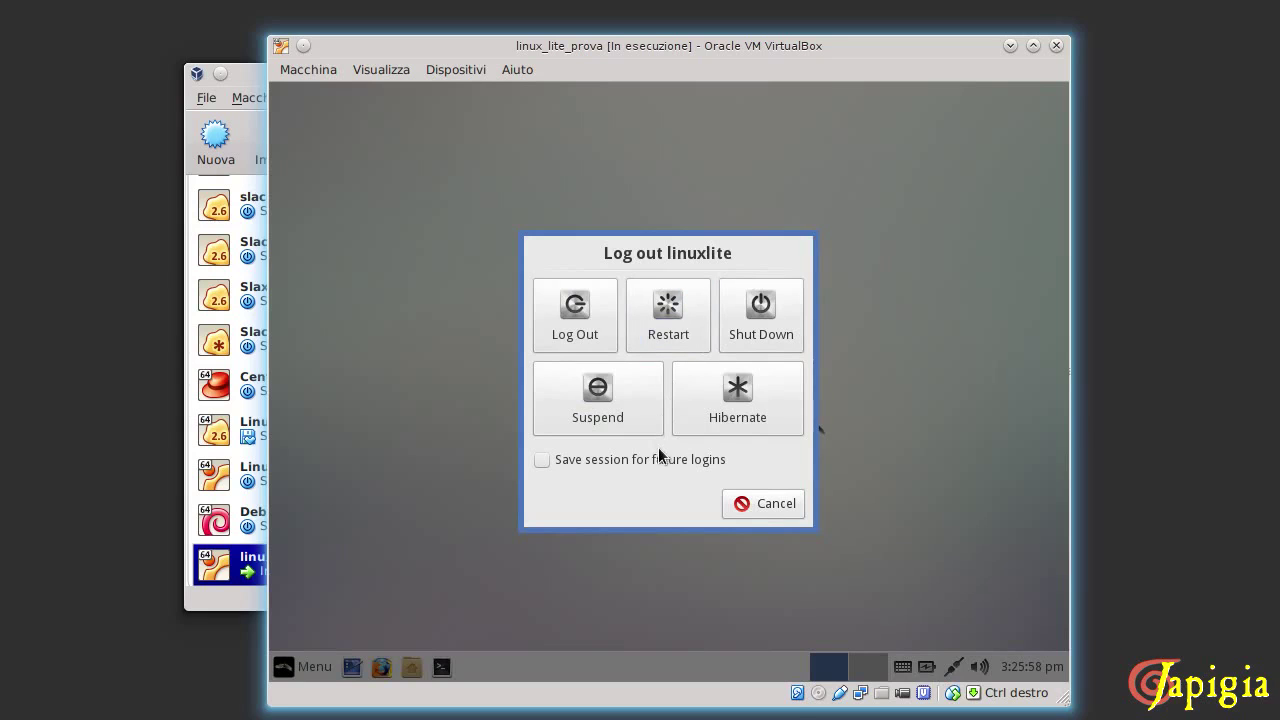
{"action": "left_click", "coordinate": [586, 306]}
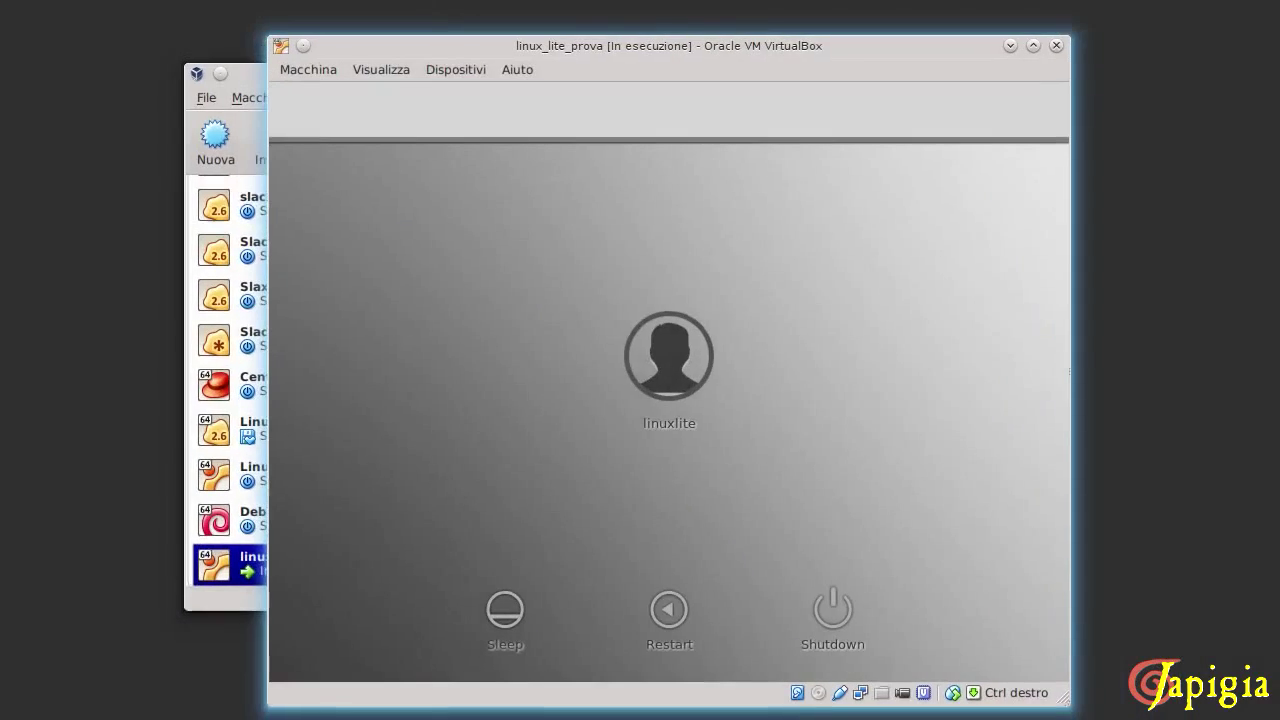
{"action": "left_click", "coordinate": [670, 372]}
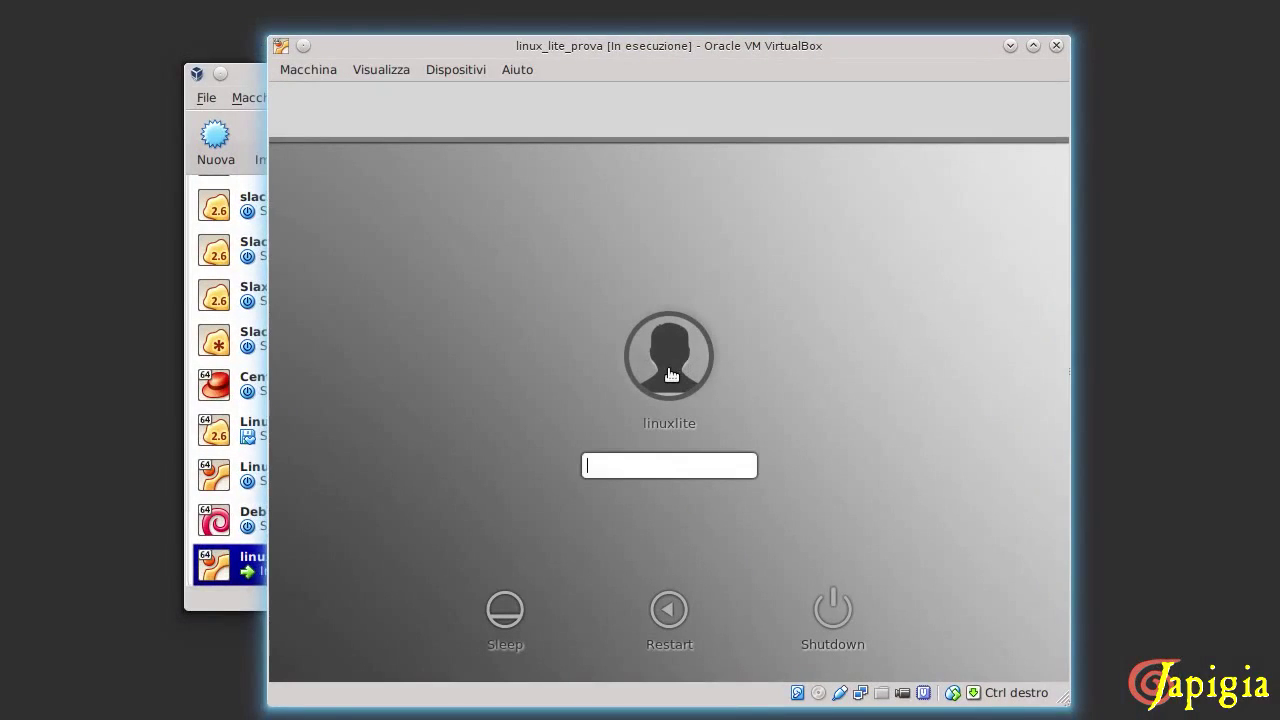
{"action": "type", "text": "••••••••"}
{"action": "key", "text": "Return"}
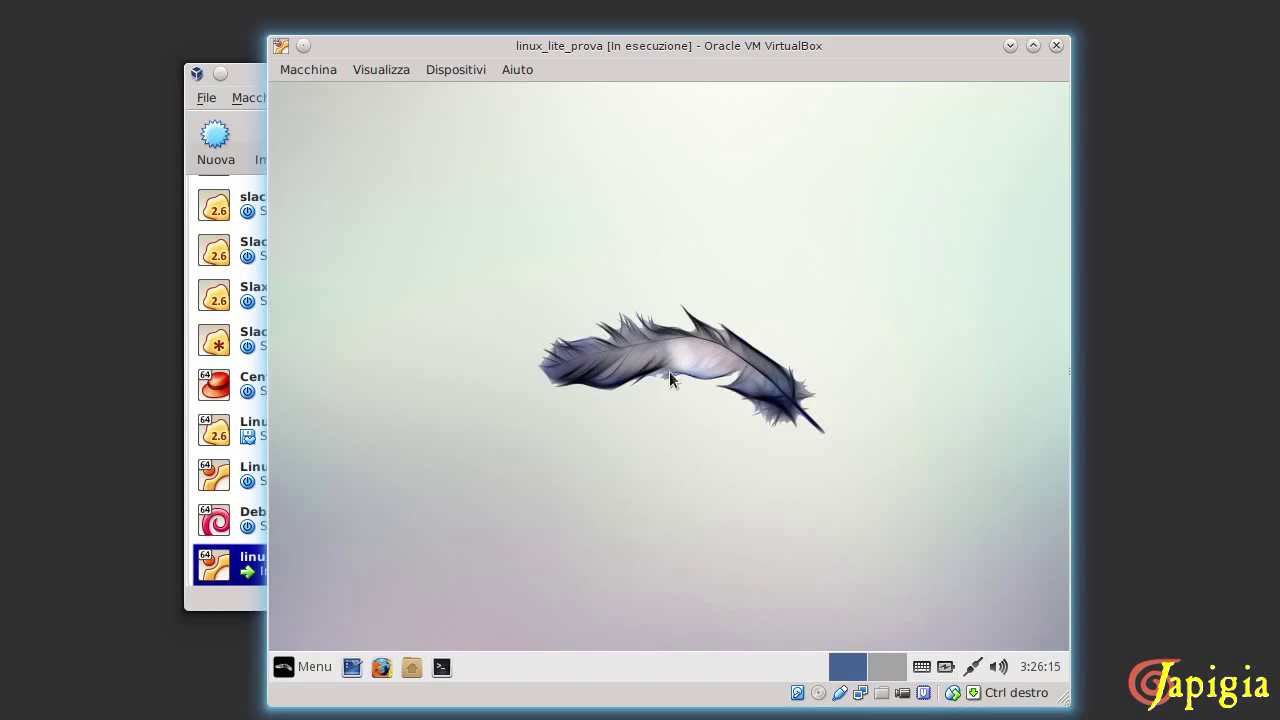
Reopen the now-Italian Menu and search for 'agg'.
{"action": "left_click", "coordinate": [306, 663]}
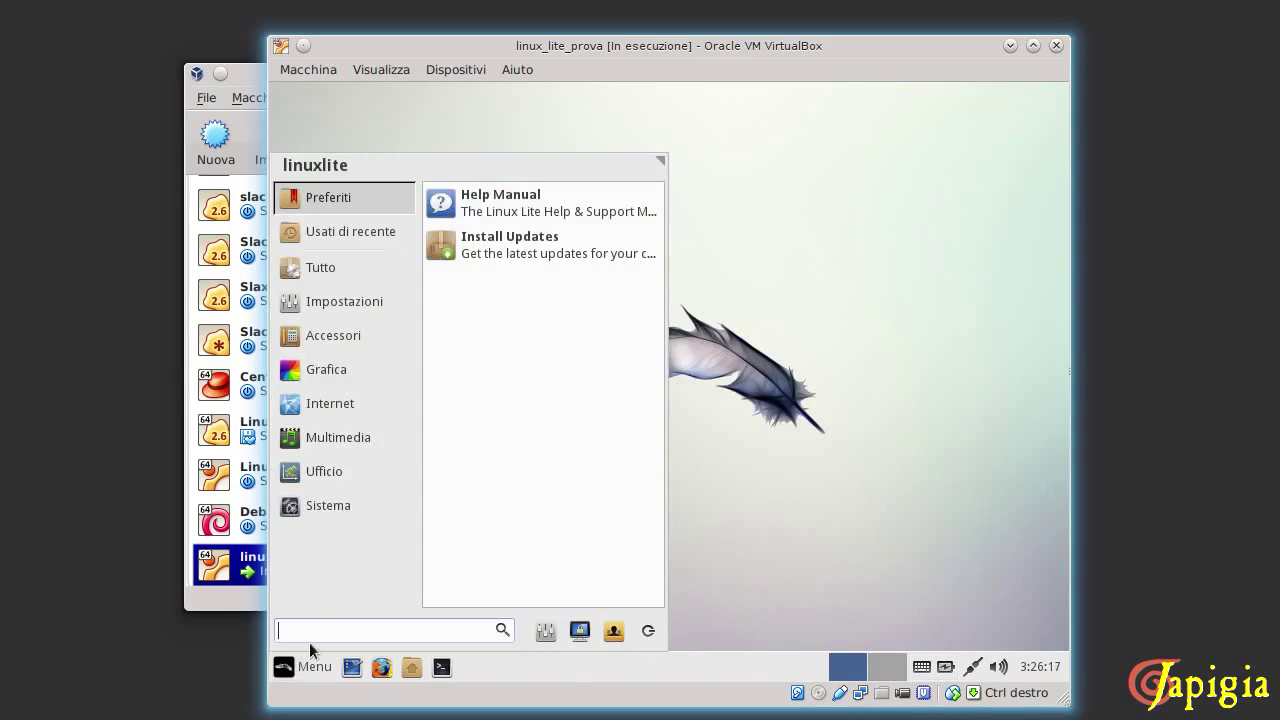
{"action": "mouse_move", "coordinate": [366, 298]}
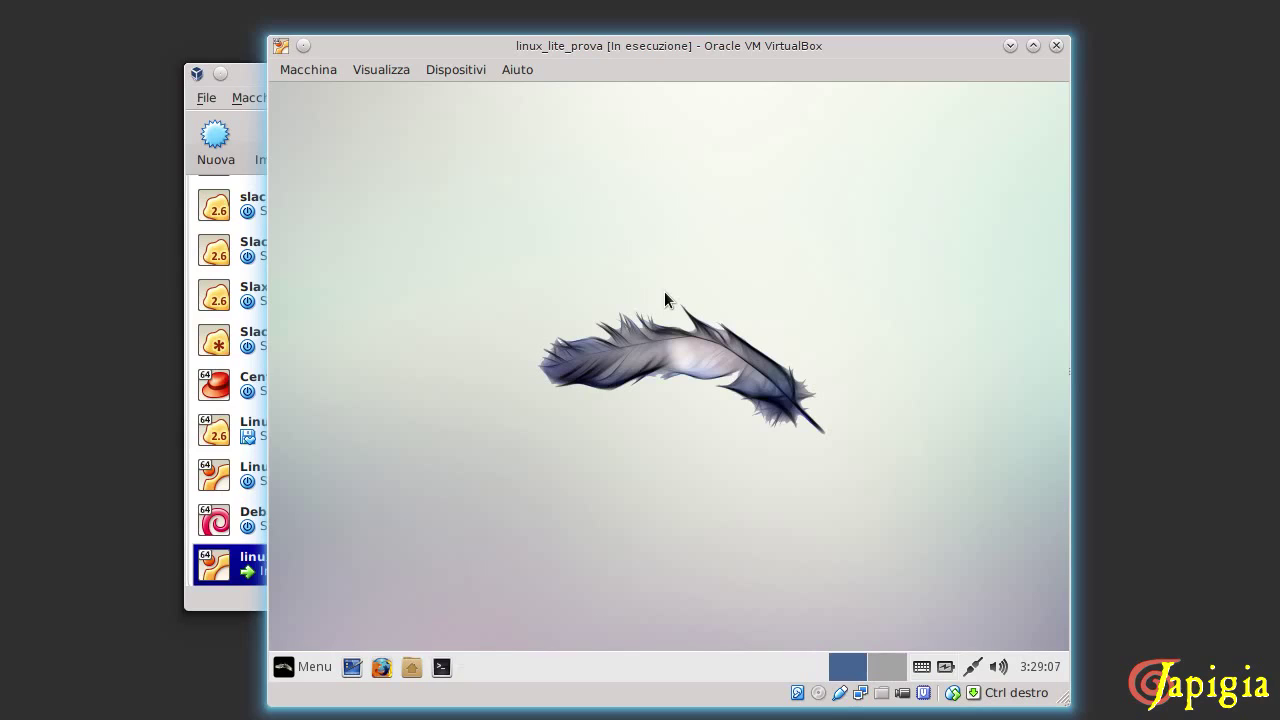
{"action": "left_click", "coordinate": [294, 668]}
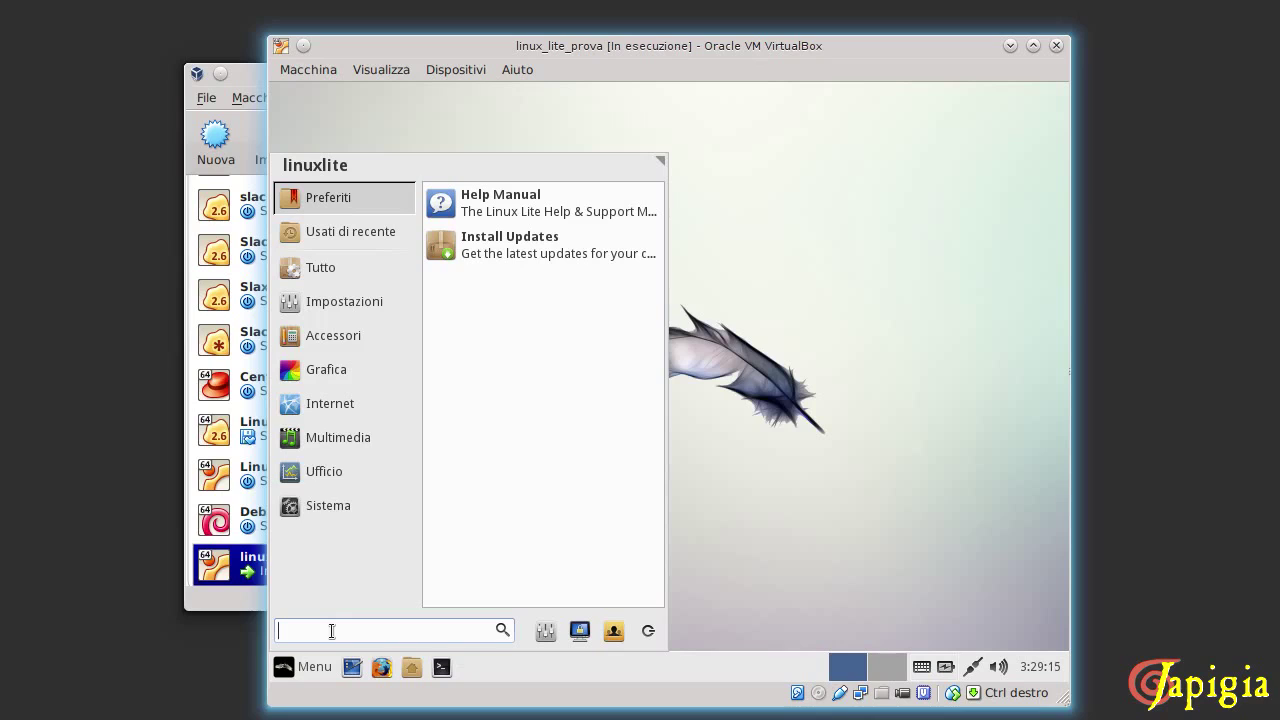
{"action": "type", "text": "agg"}
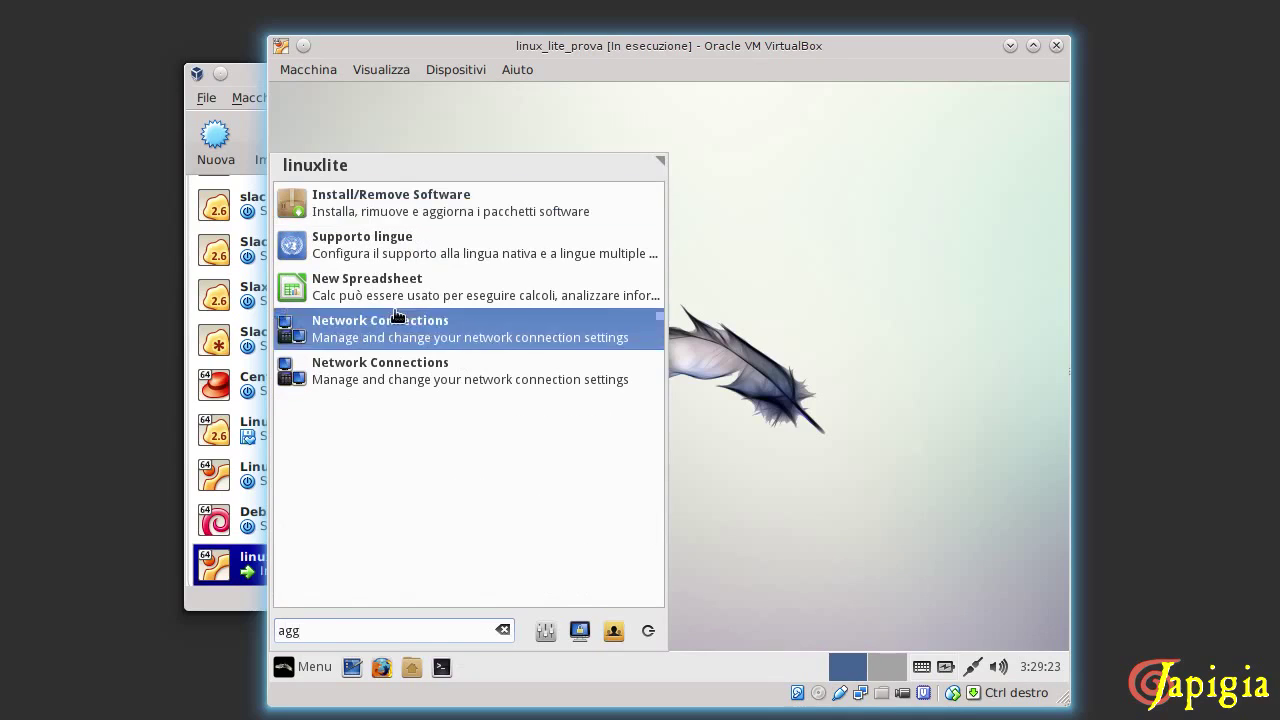
Launch Install/Remove Software with the admin password and reload package information with Aggiorna.
{"action": "left_click", "coordinate": [411, 203]}
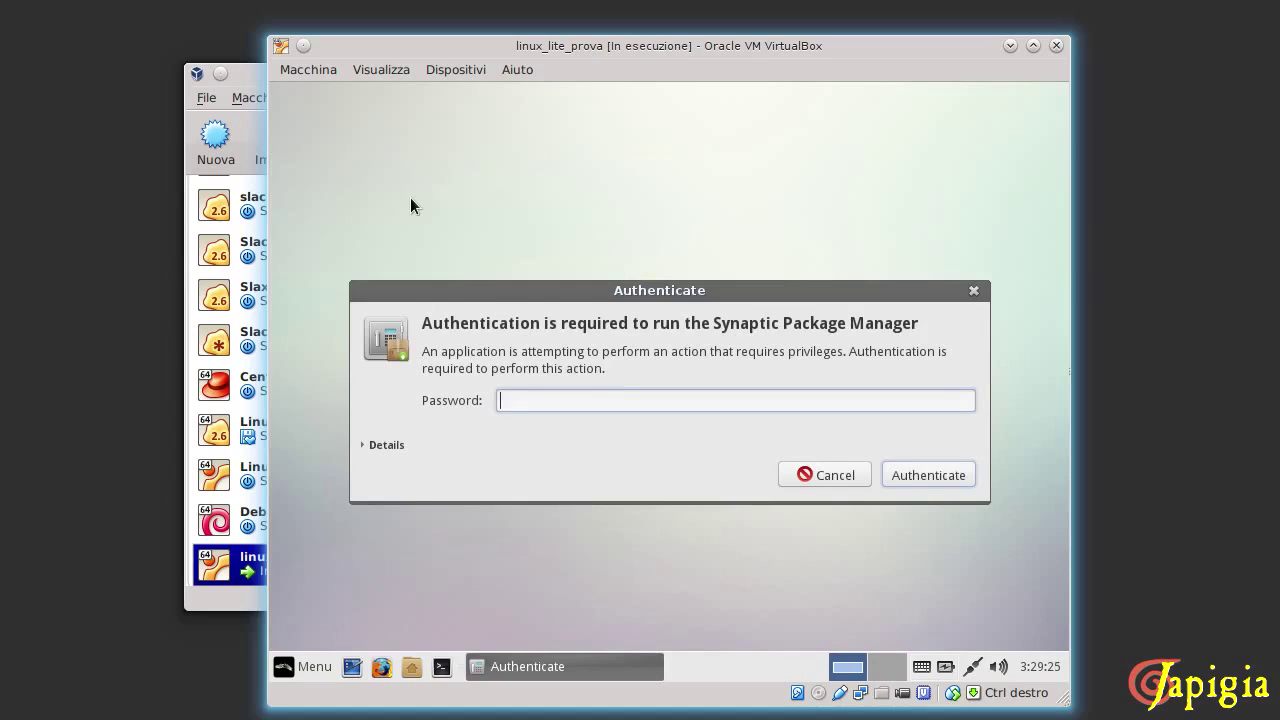
{"action": "type", "text": "••••••••"}
{"action": "left_click", "coordinate": [903, 472]}
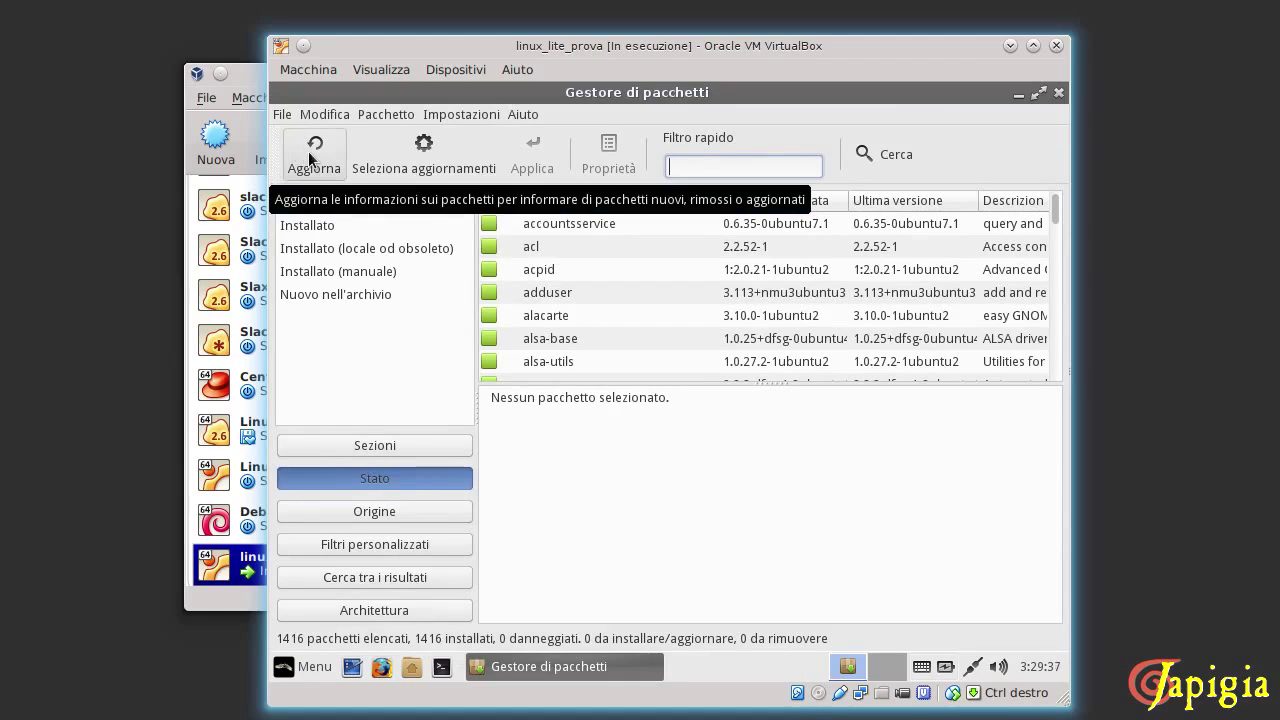
{"action": "left_click", "coordinate": [310, 158]}
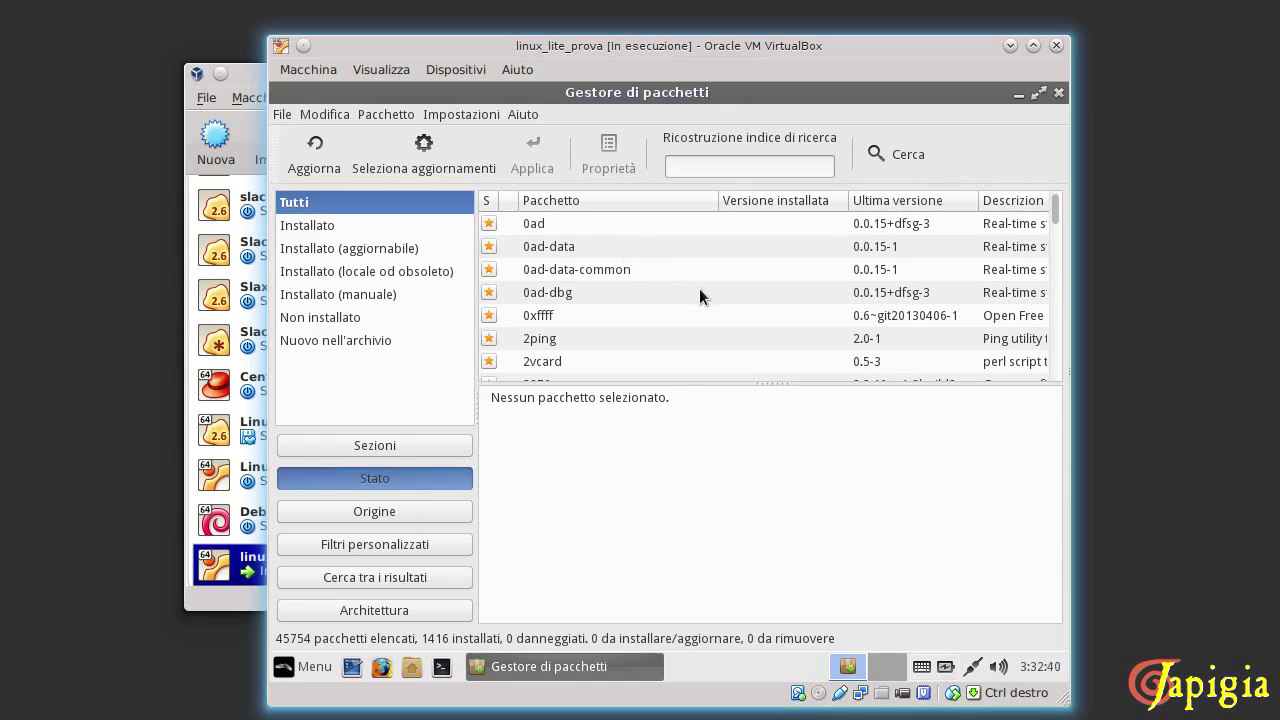
Filter to Installato packages and mark all upgrades, accepting the extra required packages.
{"action": "left_click", "coordinate": [327, 230]}
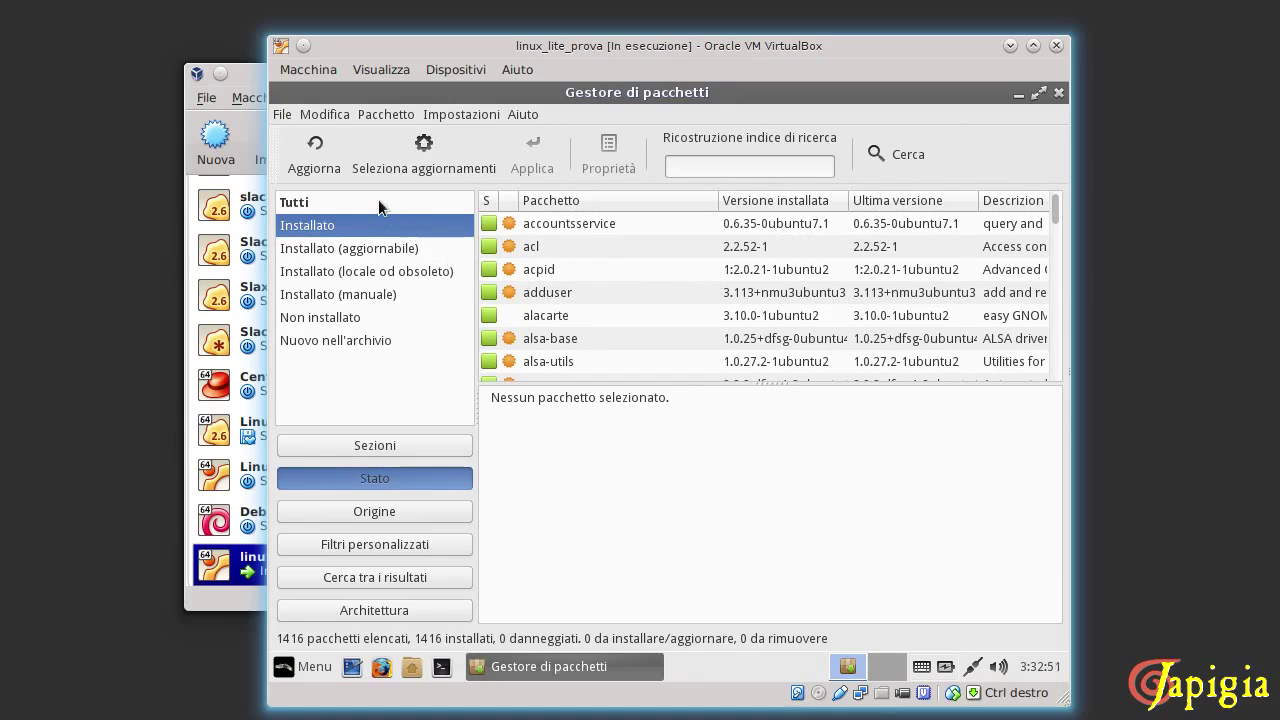
{"action": "left_click", "coordinate": [423, 145]}
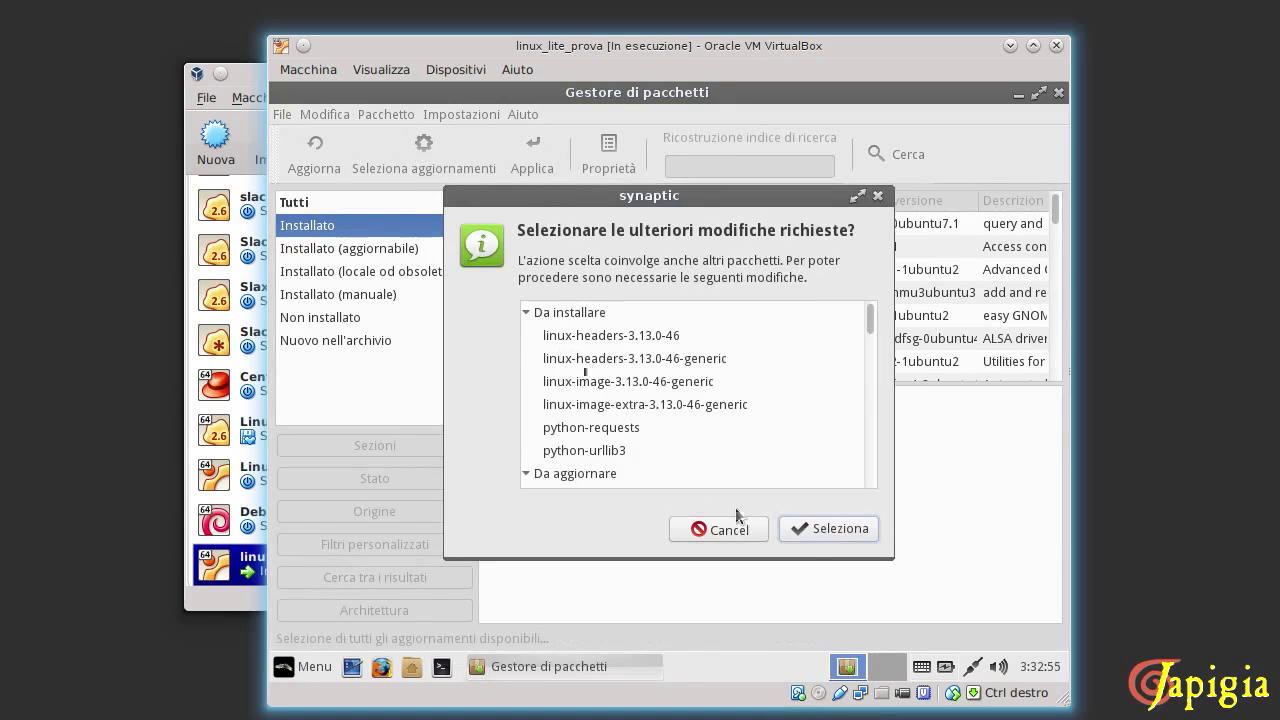
{"action": "left_click", "coordinate": [803, 527]}
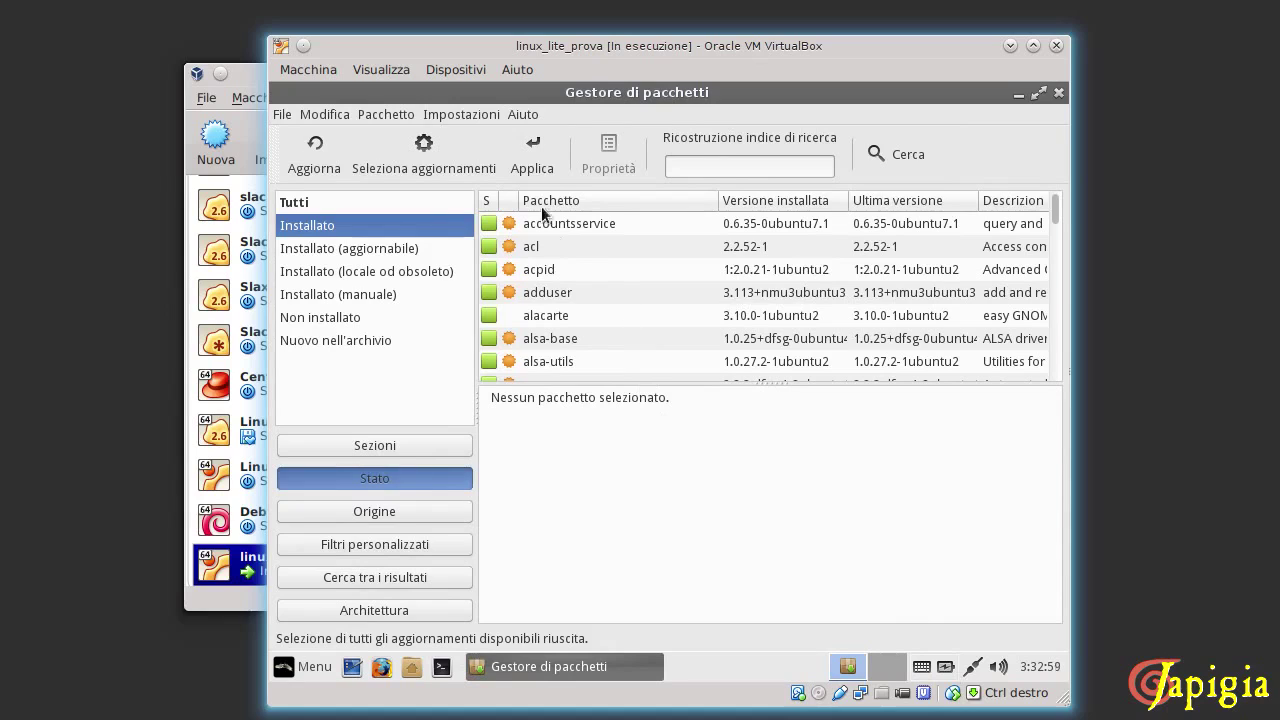
Review the 223 upgrades and 6 new installs in the Riepilogo summary, then apply them.
{"action": "left_click", "coordinate": [532, 160]}
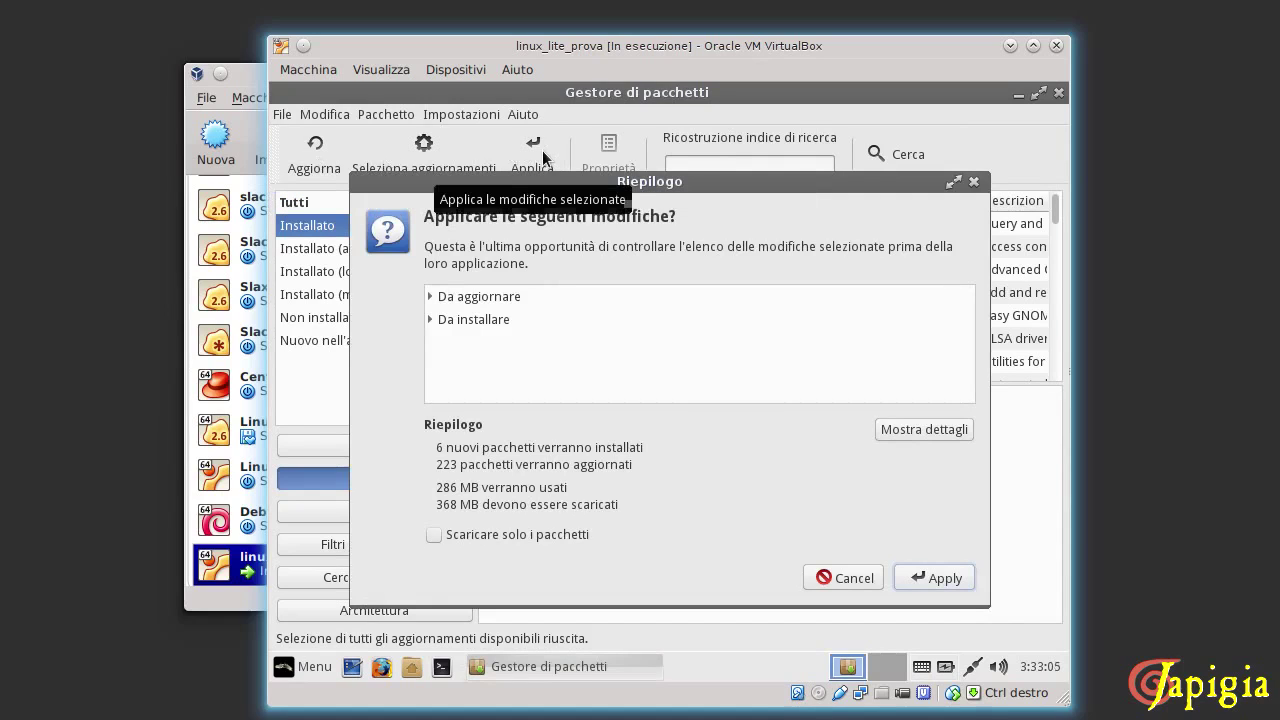
{"action": "left_click", "coordinate": [431, 295]}
{"action": "scroll", "coordinate": [470, 340], "scroll_direction": "down", "scroll_amount": 5}
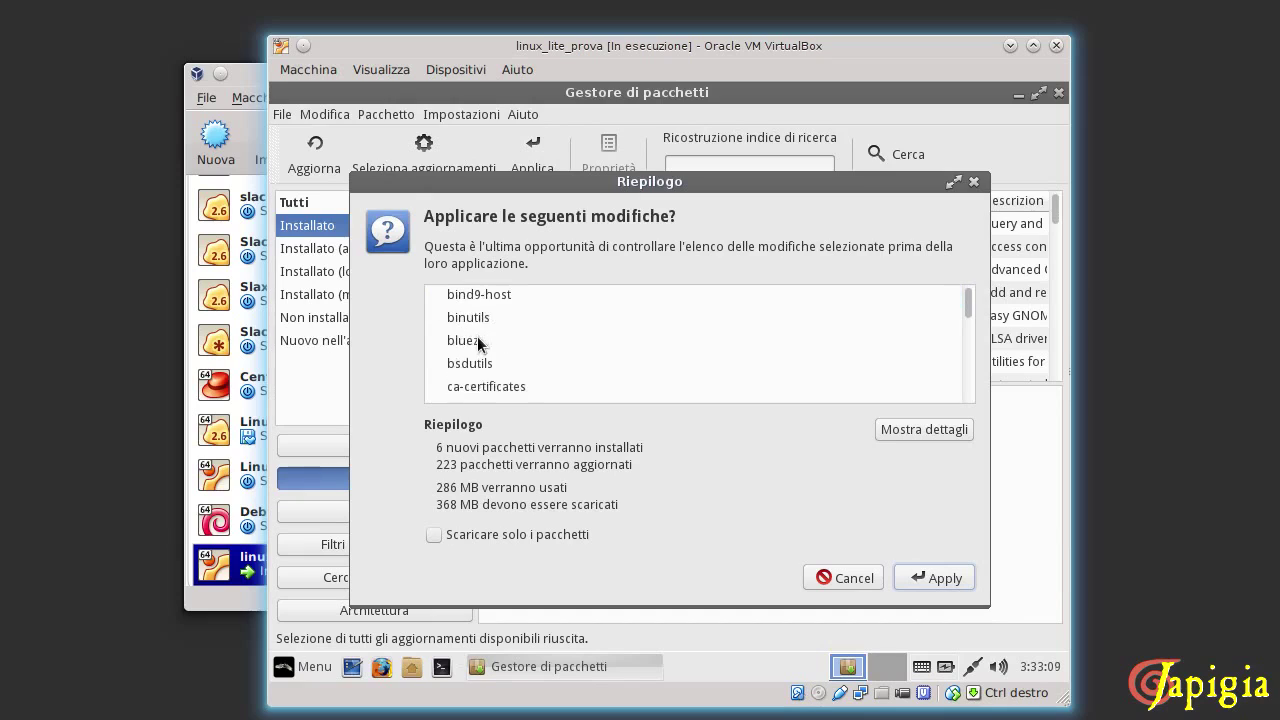
{"action": "scroll", "coordinate": [479, 336], "scroll_direction": "up", "scroll_amount": 5}
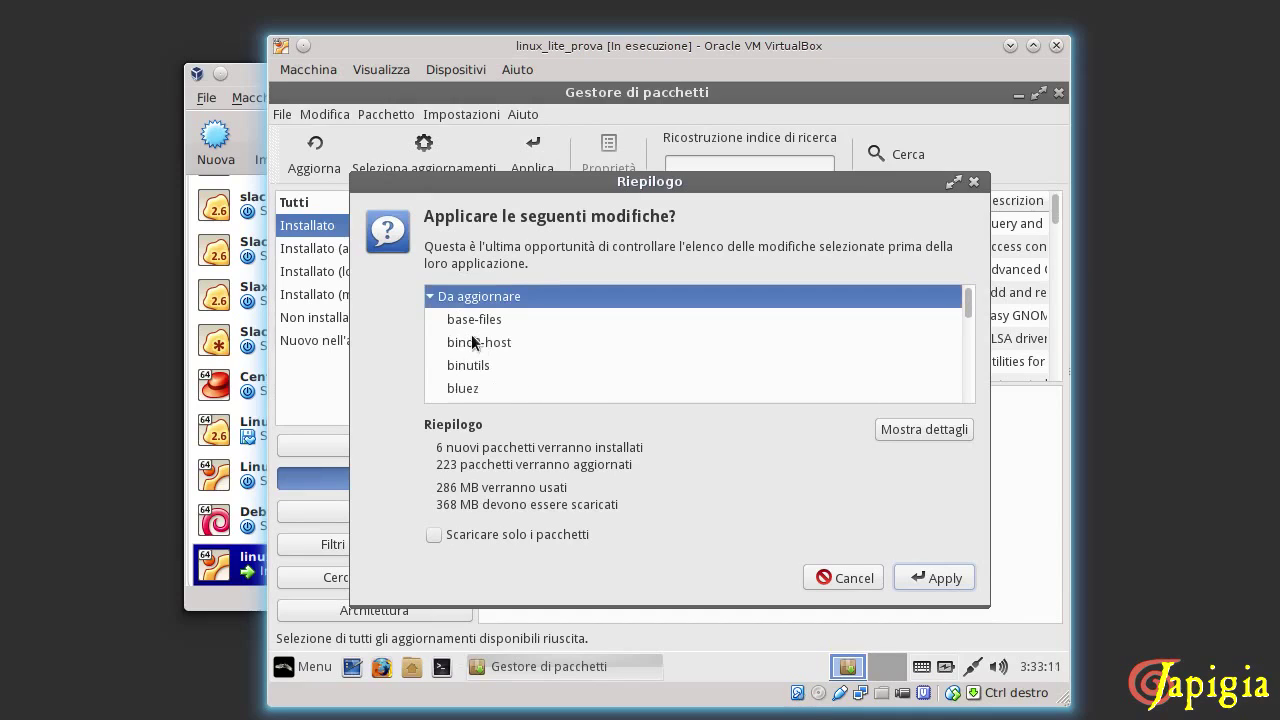
{"action": "left_click", "coordinate": [431, 296]}
{"action": "left_click", "coordinate": [429, 319]}
{"action": "scroll", "coordinate": [460, 350], "scroll_direction": "down", "scroll_amount": 2}
{"action": "left_click", "coordinate": [950, 577]}
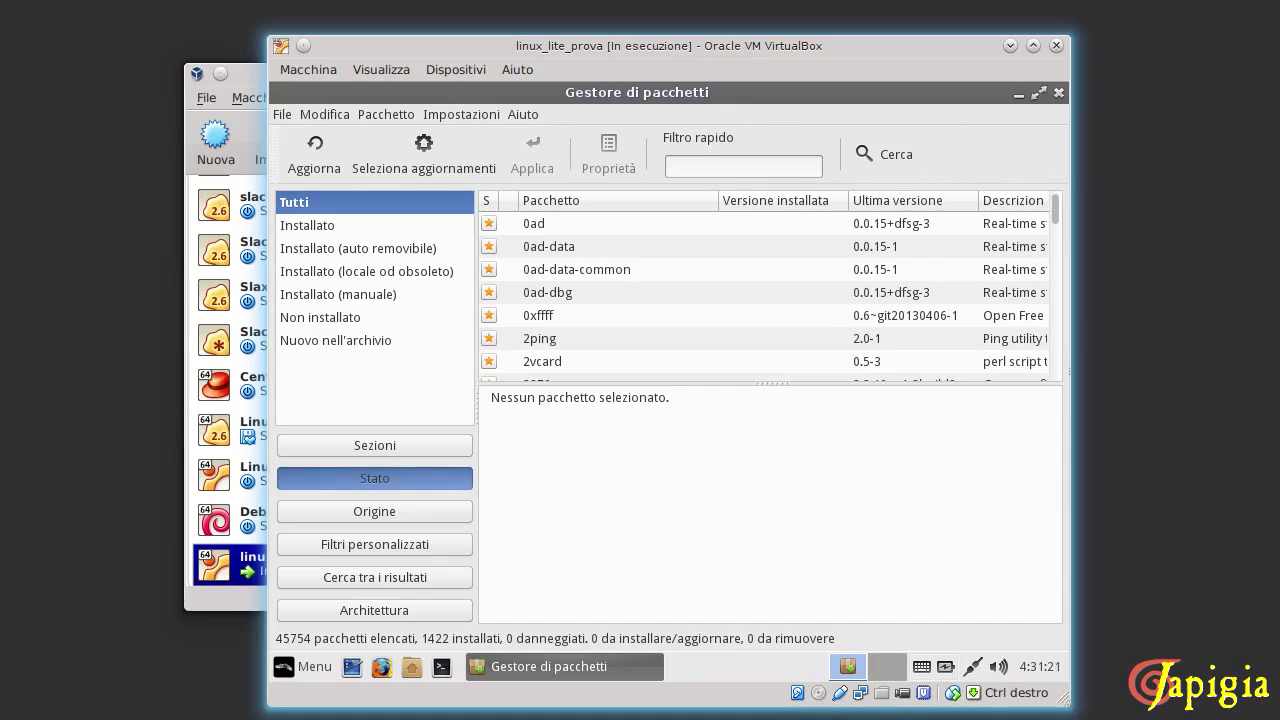
Filter Synaptic to the 1422 installed packages, scroll the list, then minimize Synaptic.
{"action": "left_click", "coordinate": [288, 228]}
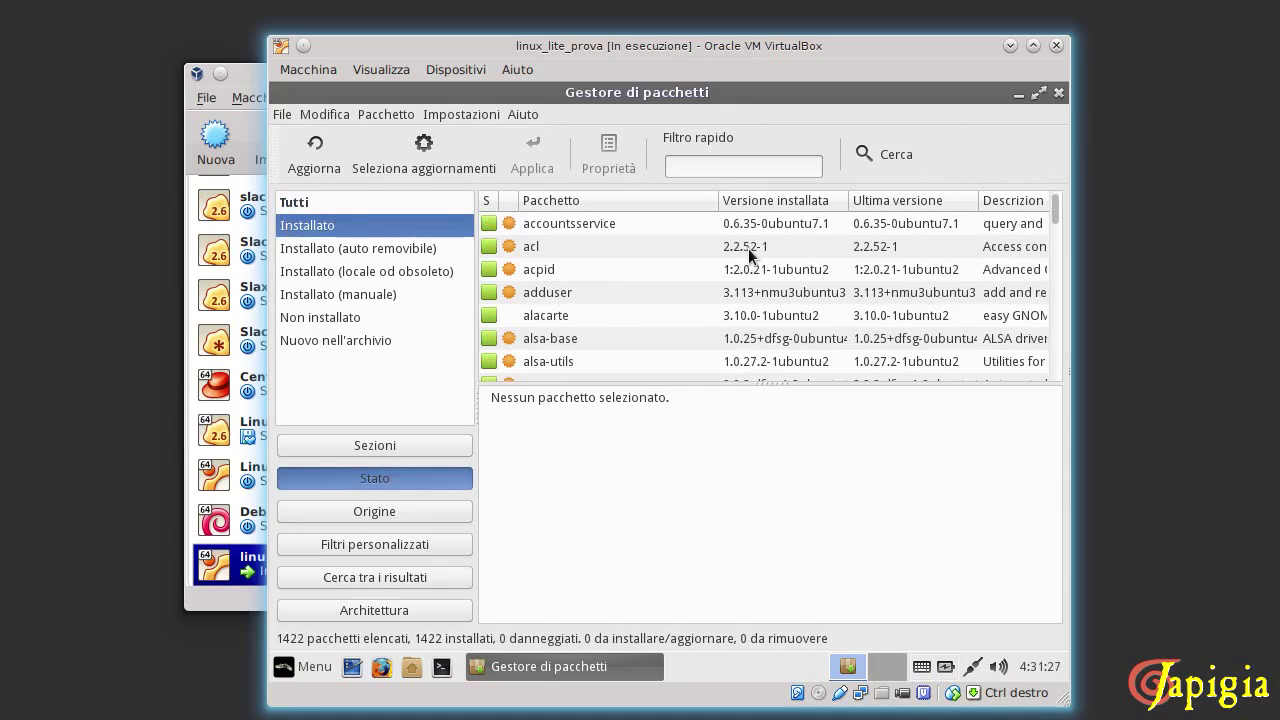
{"action": "scroll", "coordinate": [748, 248], "scroll_direction": "down", "scroll_amount": 7}
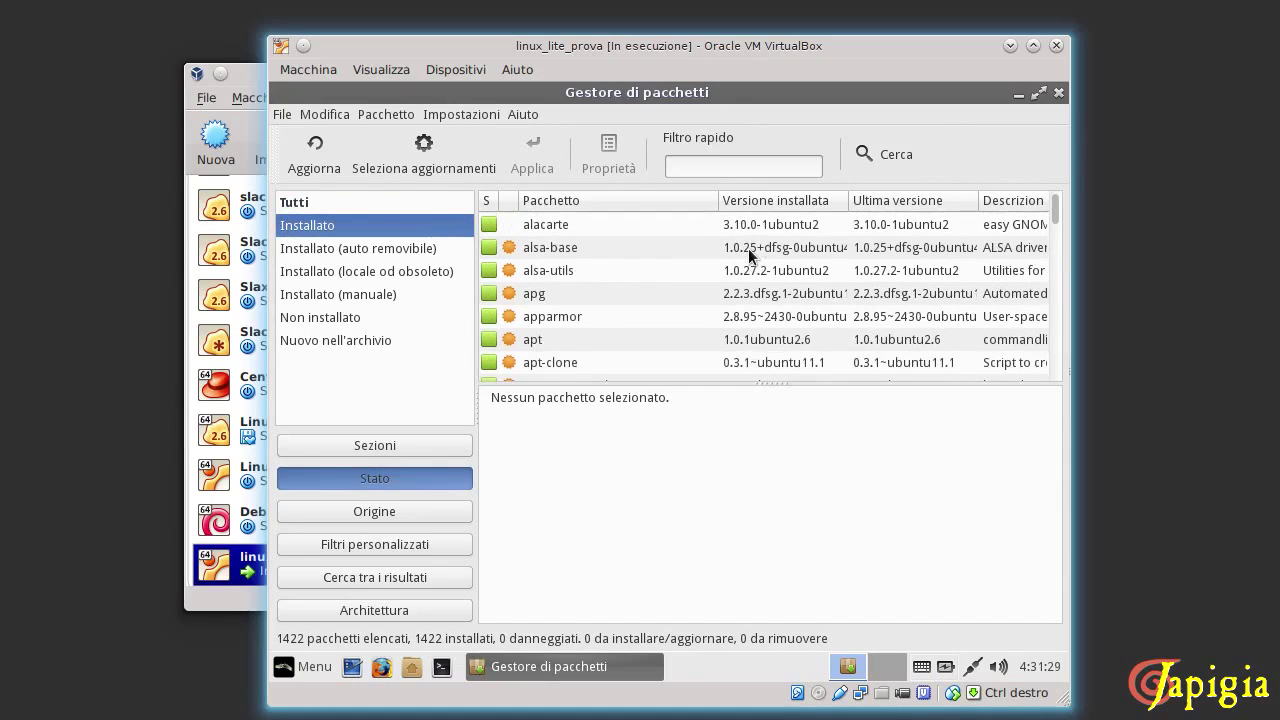
{"action": "left_click", "coordinate": [1019, 93]}
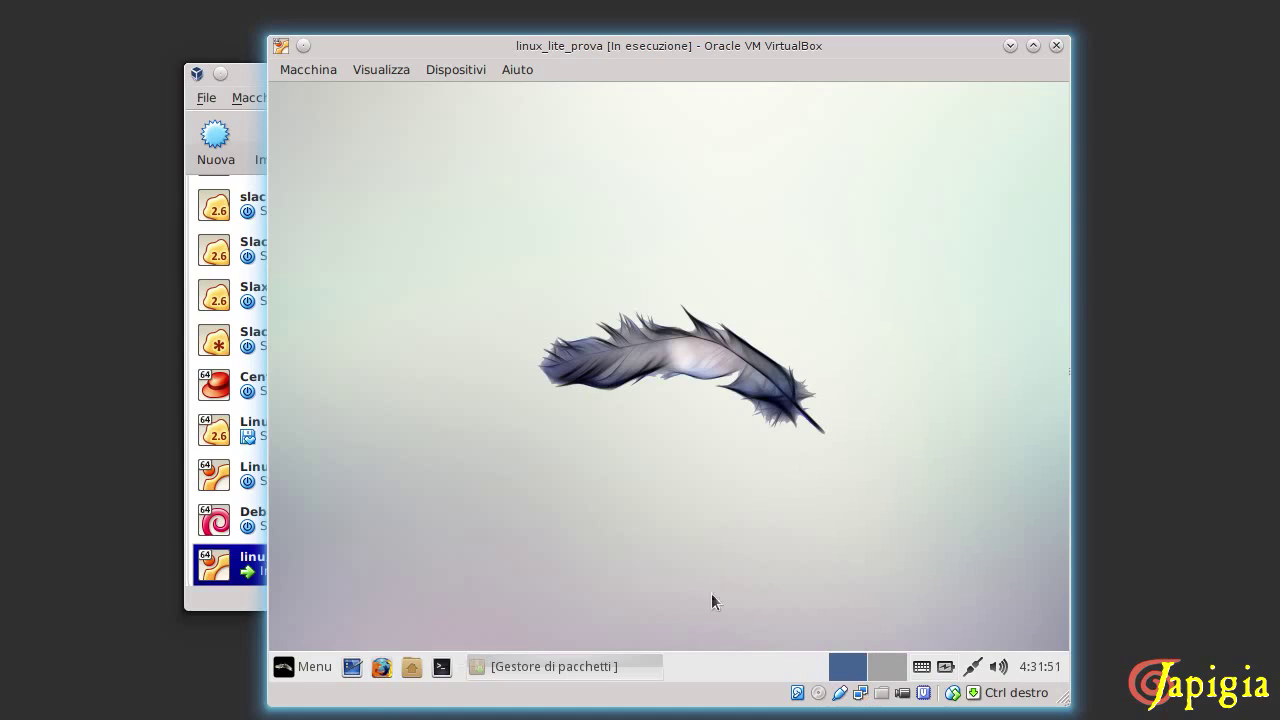
Create a new blank Writer document and type the test text 'scrive'.
{"action": "left_click", "coordinate": [308, 667]}
{"action": "mouse_move", "coordinate": [312, 482]}
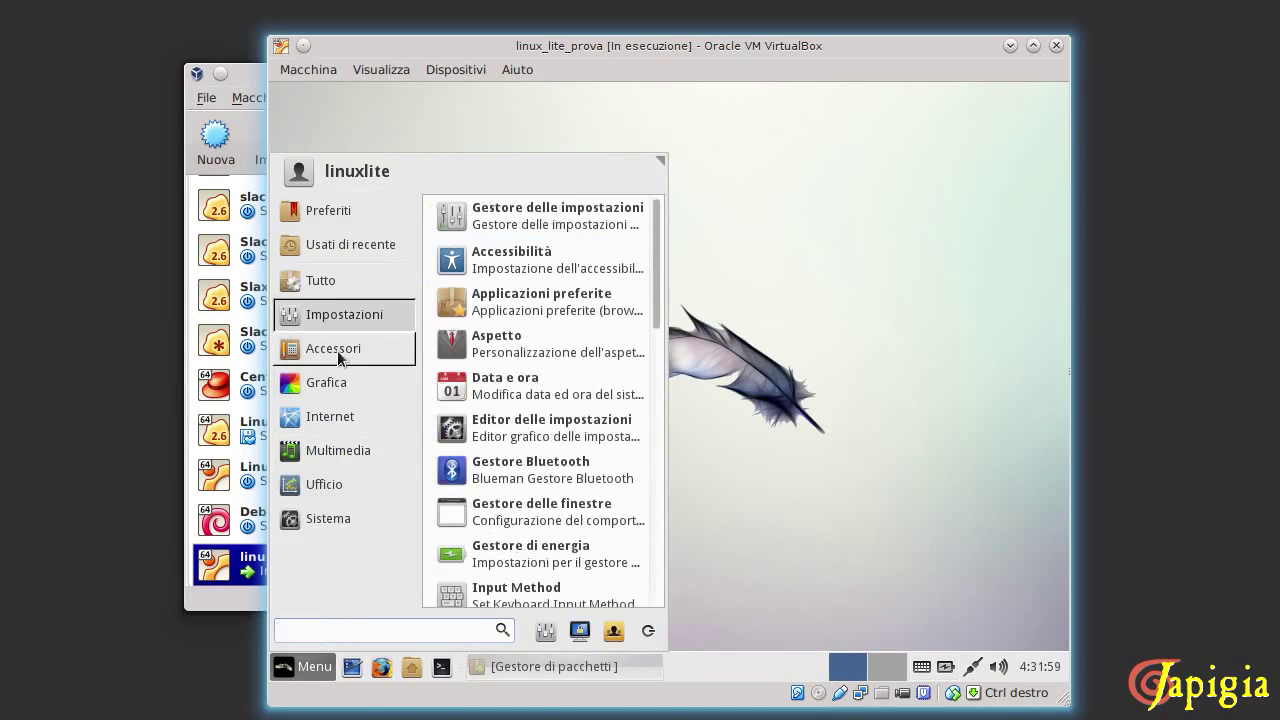
{"action": "mouse_move", "coordinate": [346, 417]}
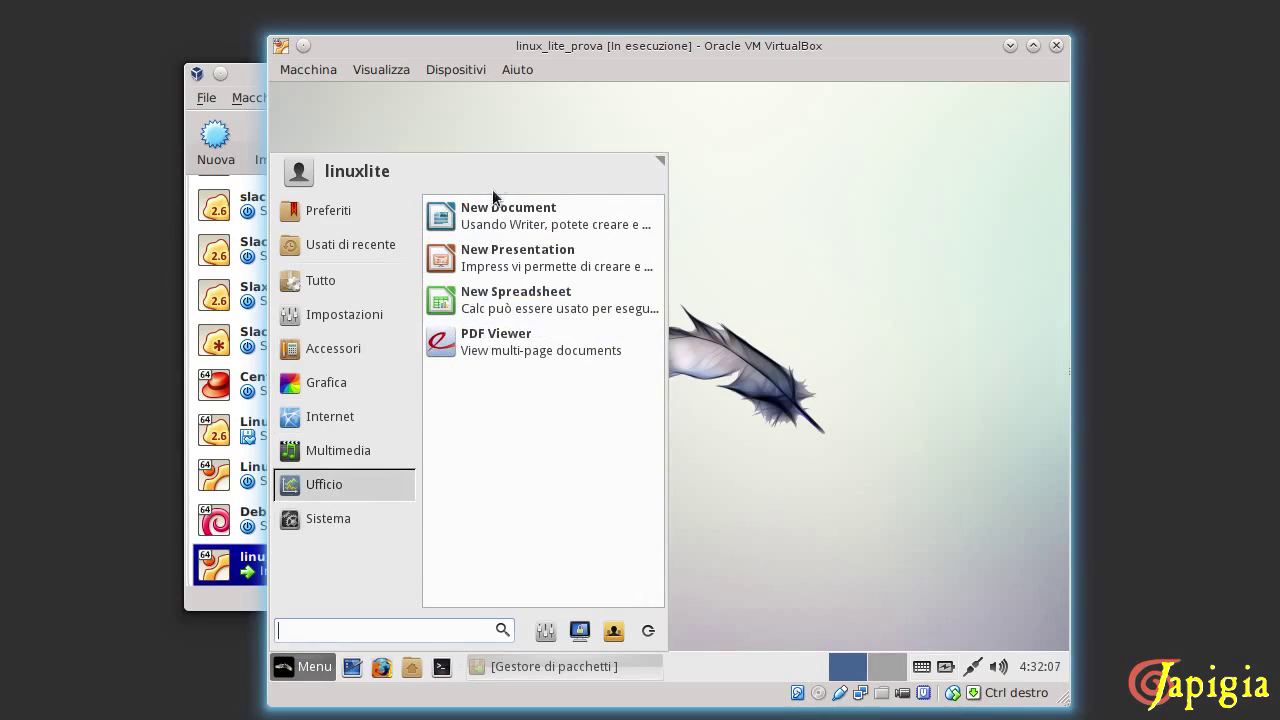
{"action": "left_click", "coordinate": [495, 205]}
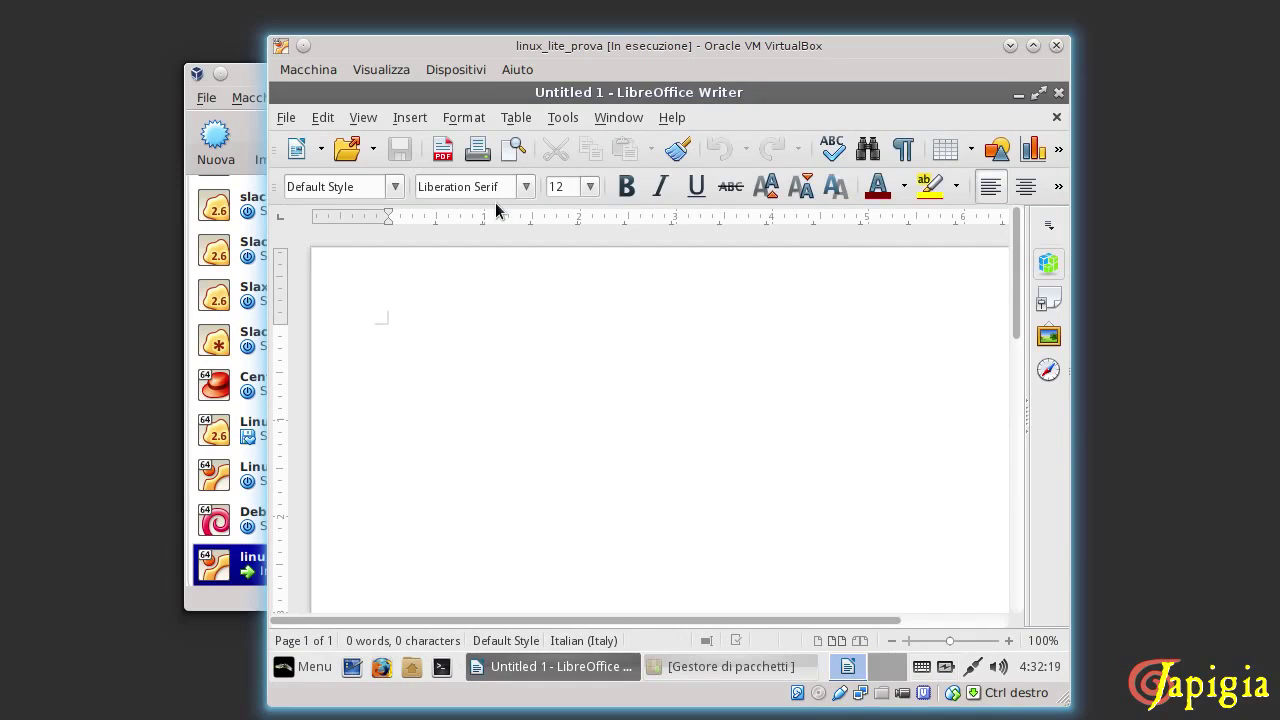
{"action": "type", "text": "scrive"}
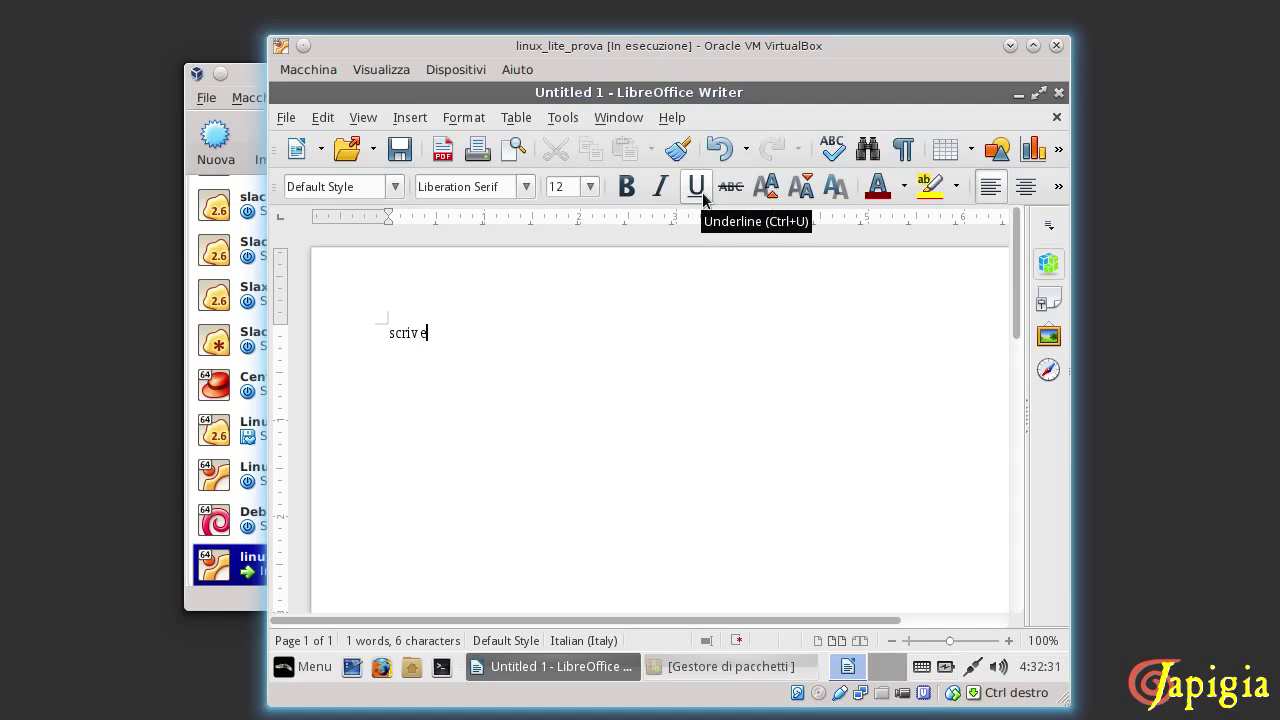
Close Writer without saving, then restore the package manager from the taskbar.
{"action": "left_click", "coordinate": [1058, 94]}
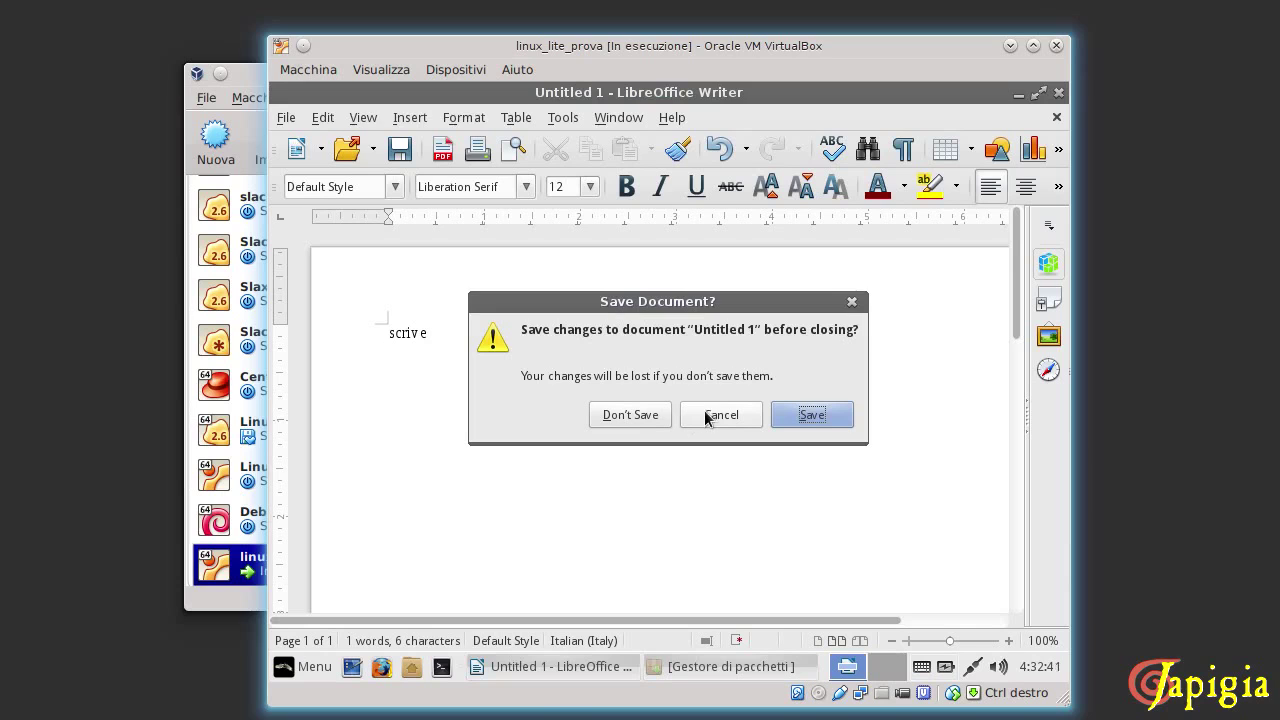
{"action": "left_click", "coordinate": [644, 417]}
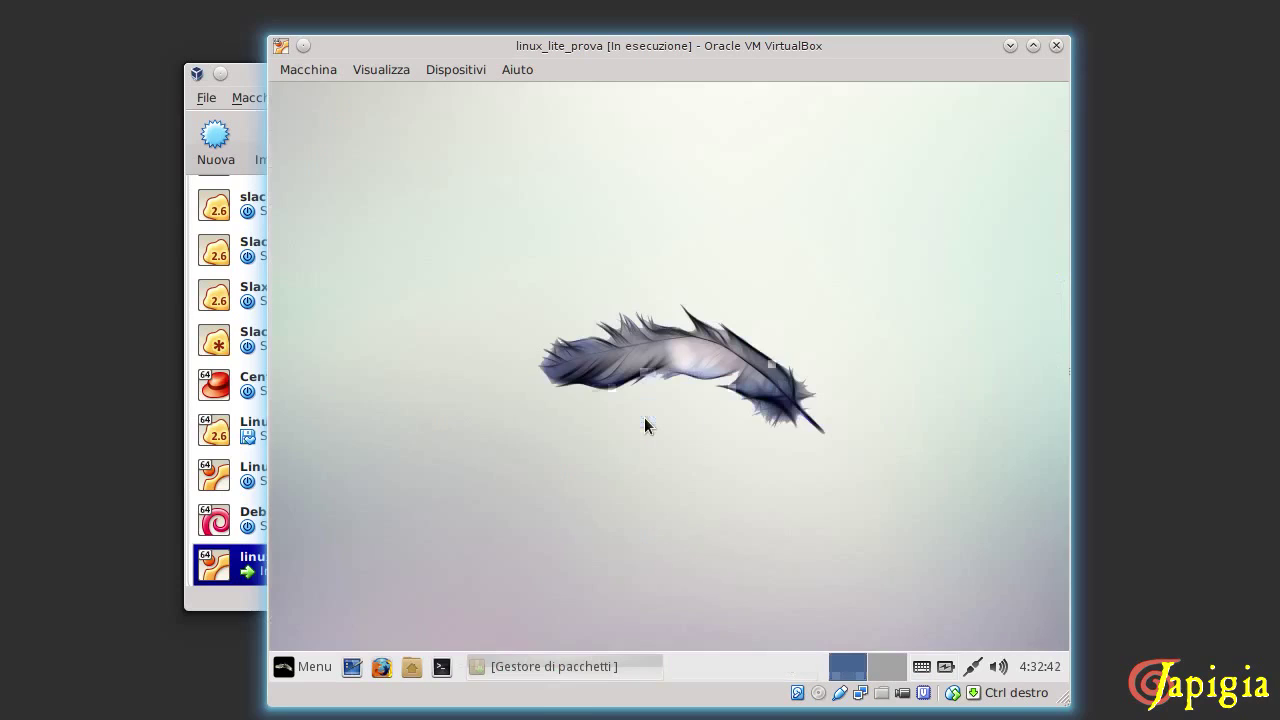
{"action": "left_click", "coordinate": [516, 672]}
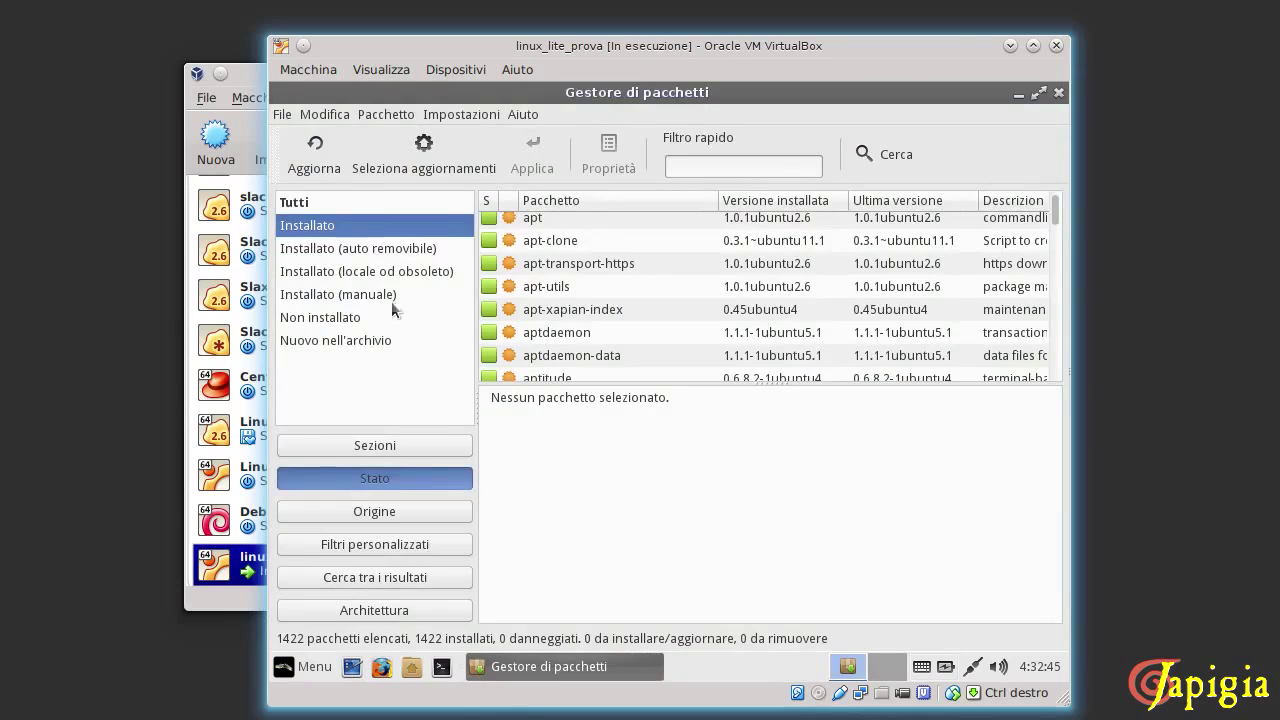
Show all packages and search Synaptic for 'libreoffice'.
{"action": "left_click", "coordinate": [344, 201]}
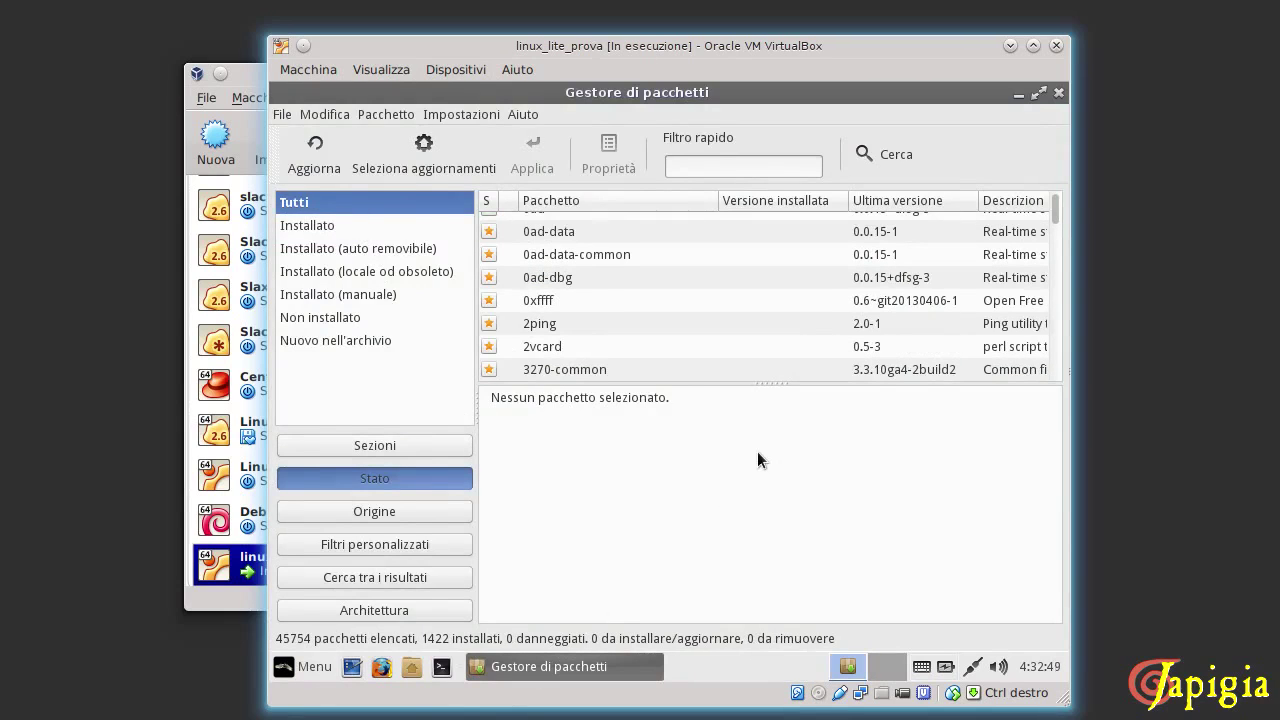
{"action": "left_click", "coordinate": [862, 154]}
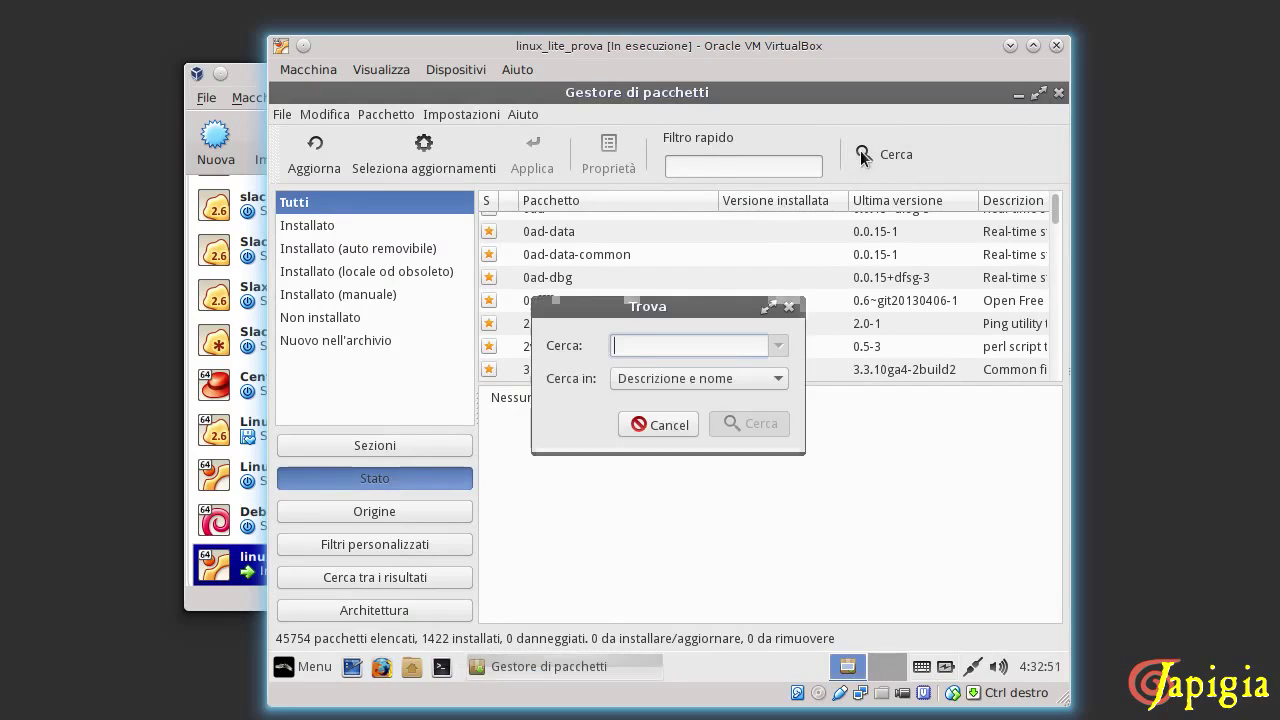
{"action": "type", "text": "l"}
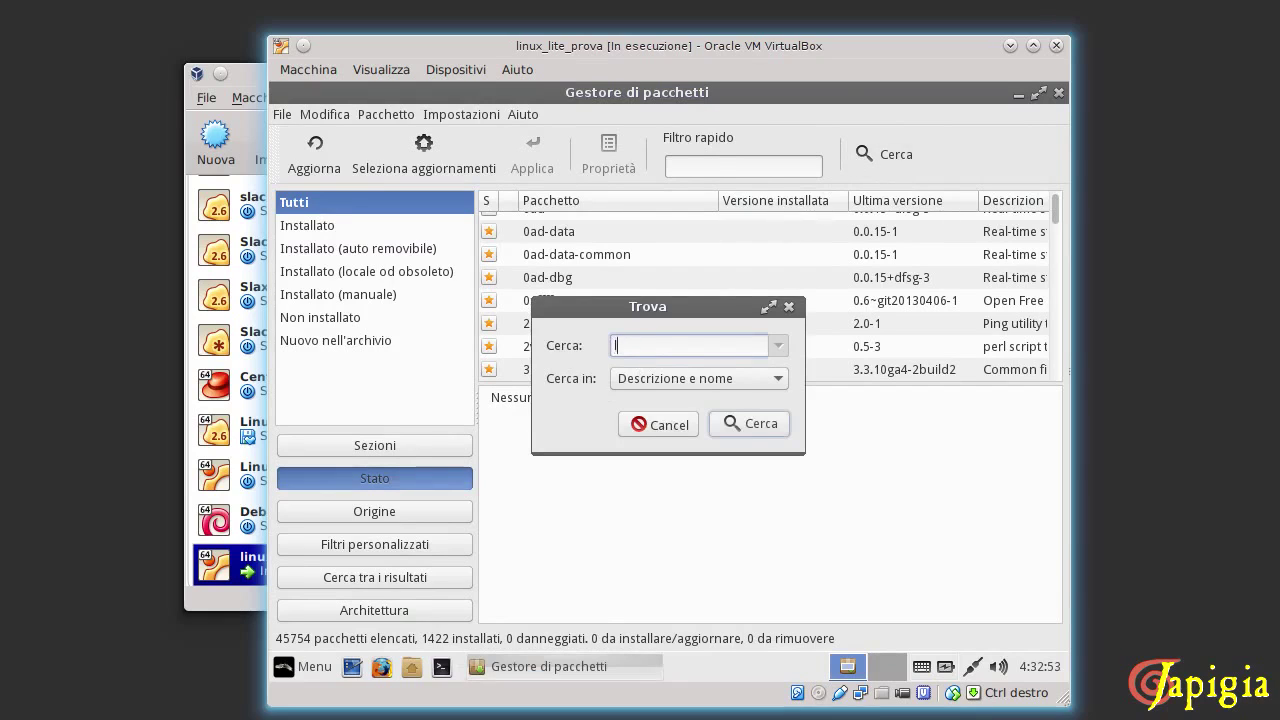
{"action": "type", "text": "ibreofficw"}
{"action": "key", "text": "BackSpace"}
{"action": "type", "text": "e"}
{"action": "left_click", "coordinate": [731, 424]}
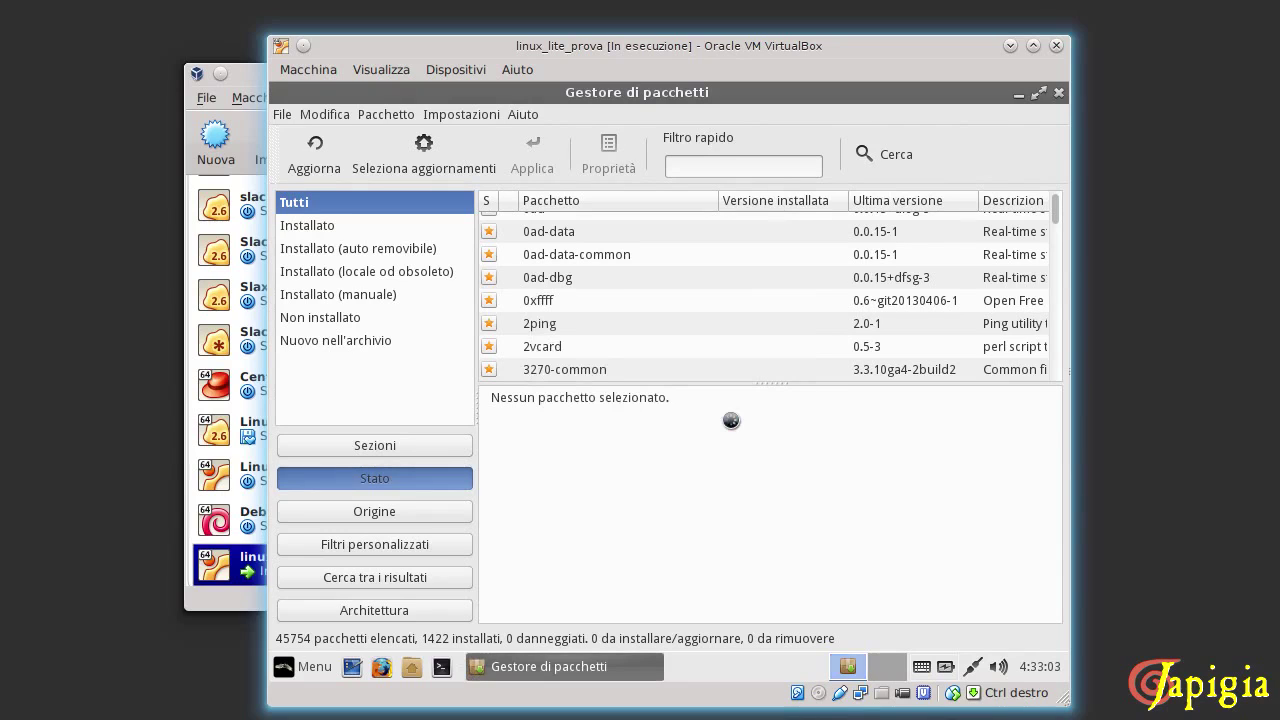
Scroll the 256 libreoffice results down to the libreoffice-help language packs.
{"action": "scroll", "coordinate": [635, 320], "scroll_direction": "down", "scroll_amount": 2}
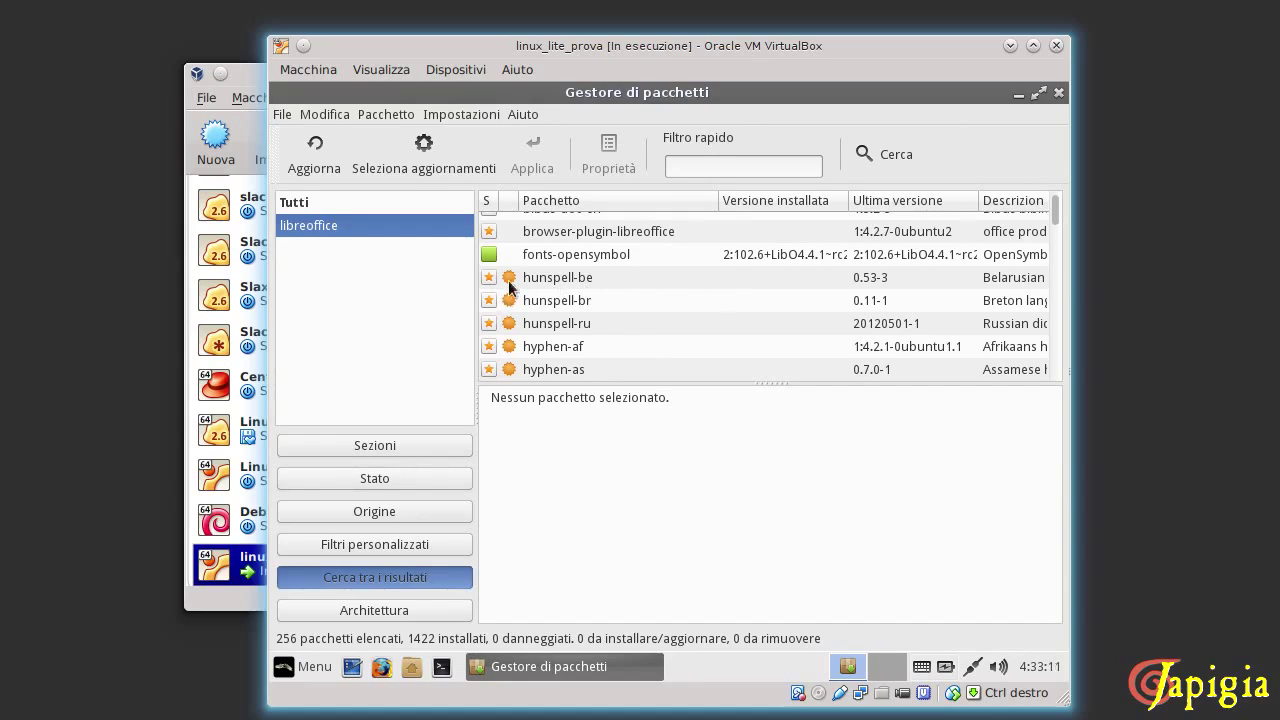
{"action": "scroll", "coordinate": [596, 305], "scroll_direction": "down", "scroll_amount": 3}
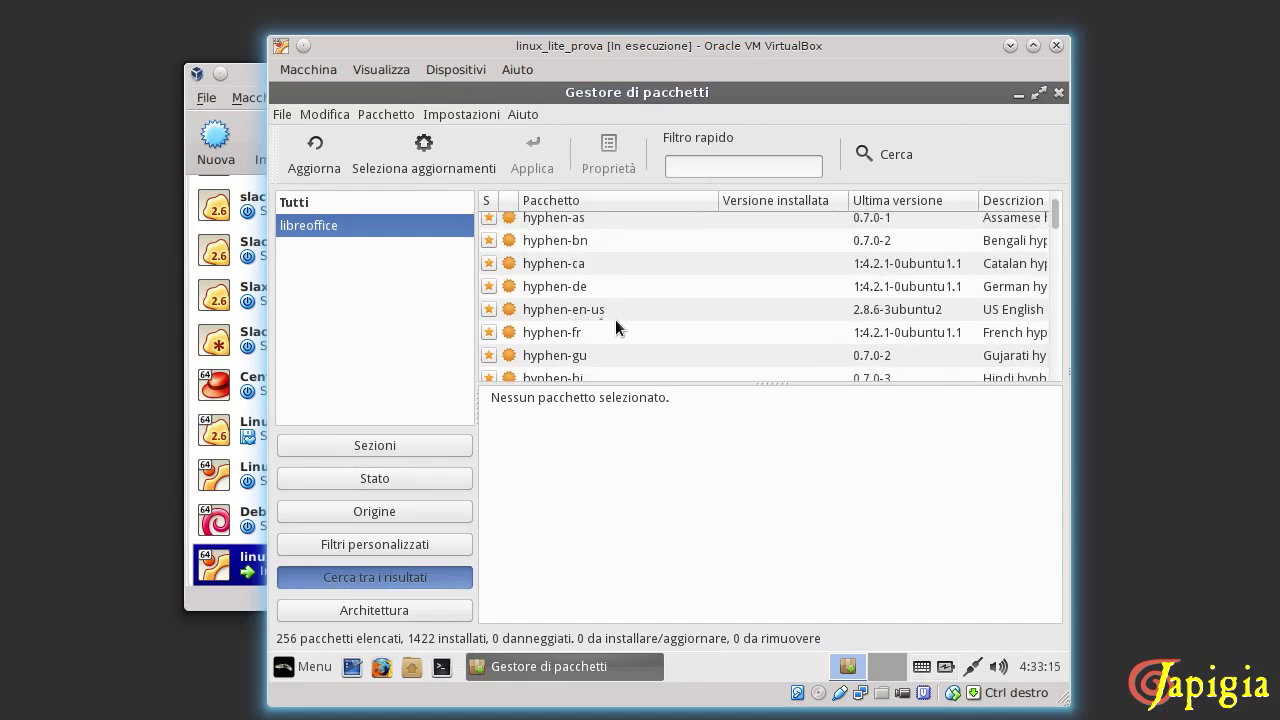
{"action": "scroll", "coordinate": [1056, 222], "scroll_direction": "down", "scroll_amount": 5}
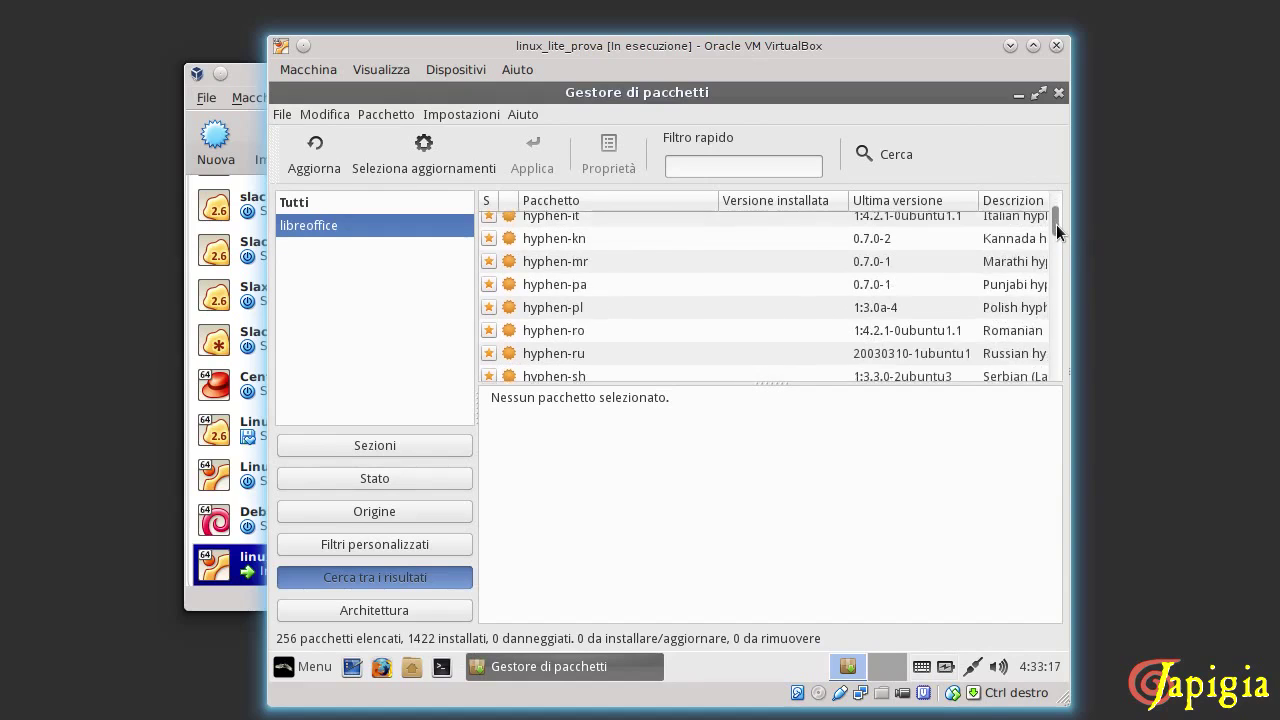
{"action": "scroll", "coordinate": [1057, 230], "scroll_direction": "up", "scroll_amount": 5}
{"action": "scroll", "coordinate": [1058, 240], "scroll_direction": "down", "scroll_amount": 1}
{"action": "scroll", "coordinate": [1058, 245], "scroll_direction": "down", "scroll_amount": 4}
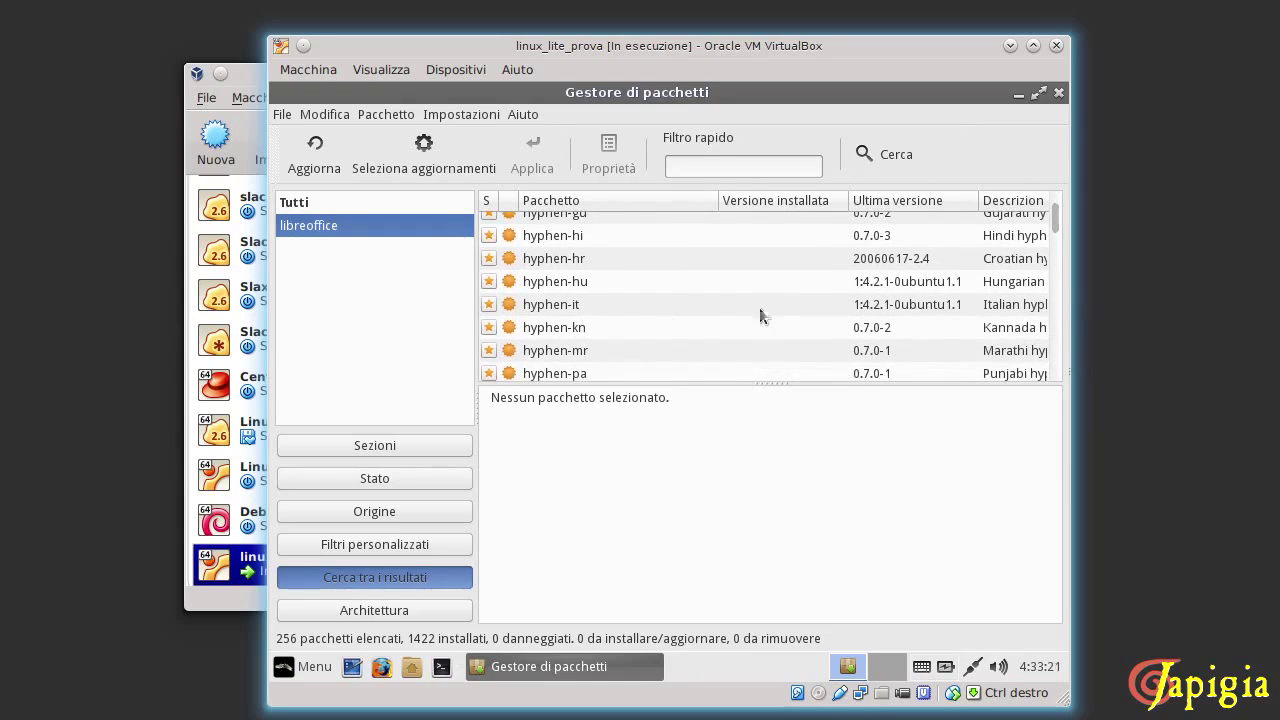
{"action": "scroll", "coordinate": [658, 309], "scroll_direction": "down", "scroll_amount": 10}
{"action": "scroll", "coordinate": [662, 311], "scroll_direction": "up", "scroll_amount": 1}
{"action": "scroll", "coordinate": [662, 311], "scroll_direction": "down", "scroll_amount": 7}
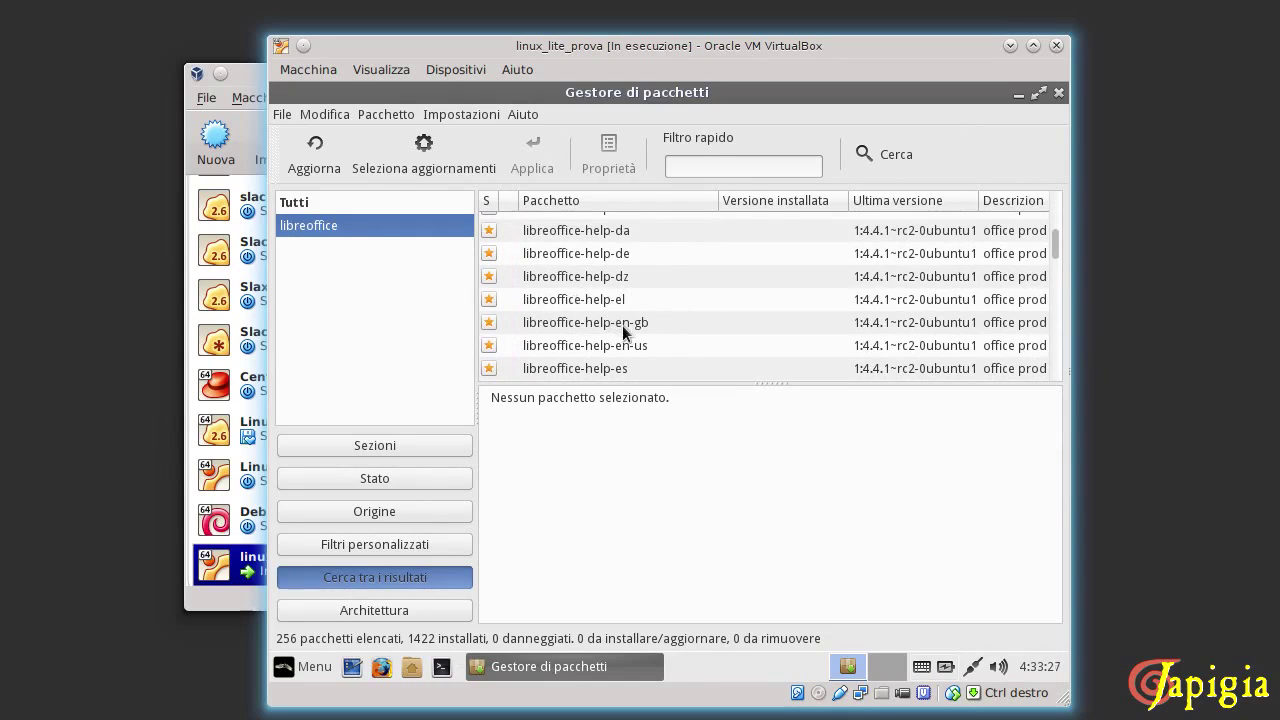
{"action": "scroll", "coordinate": [657, 320], "scroll_direction": "down", "scroll_amount": 5}
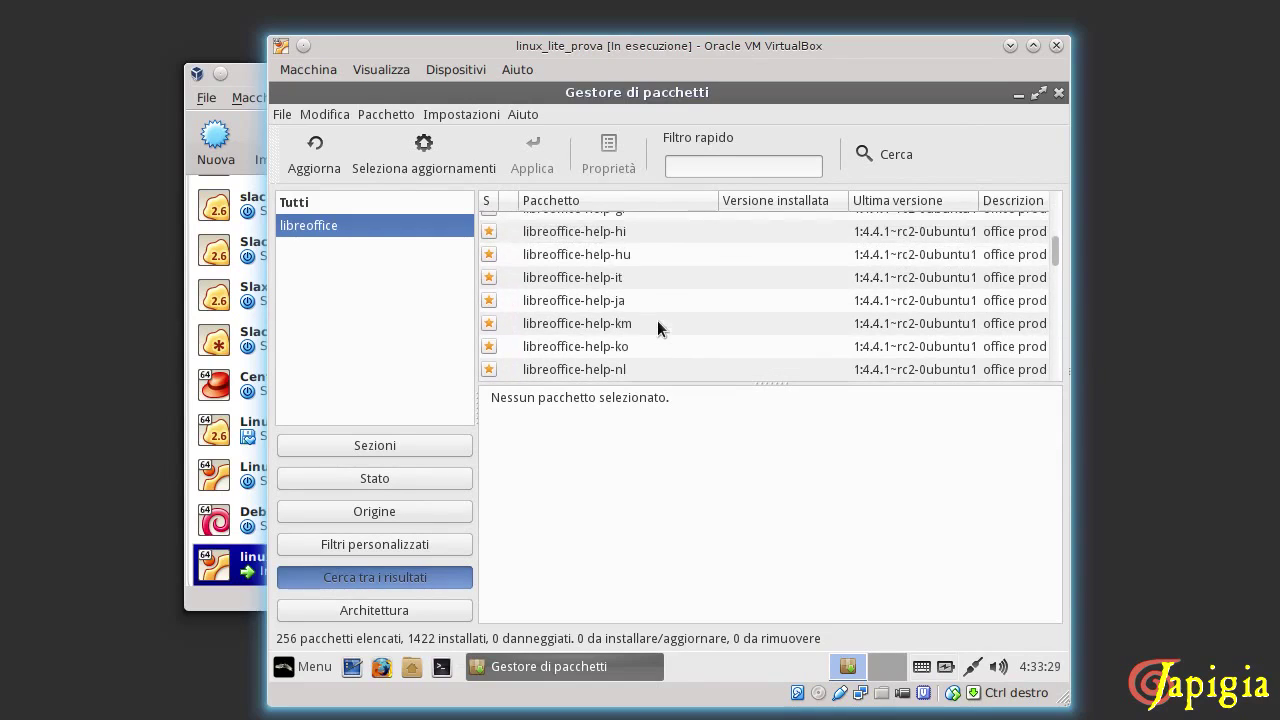
Mark libreoffice-help-it plus required libreoffice-l10n-it for installation and apply the changes.
{"action": "left_click", "coordinate": [489, 277]}
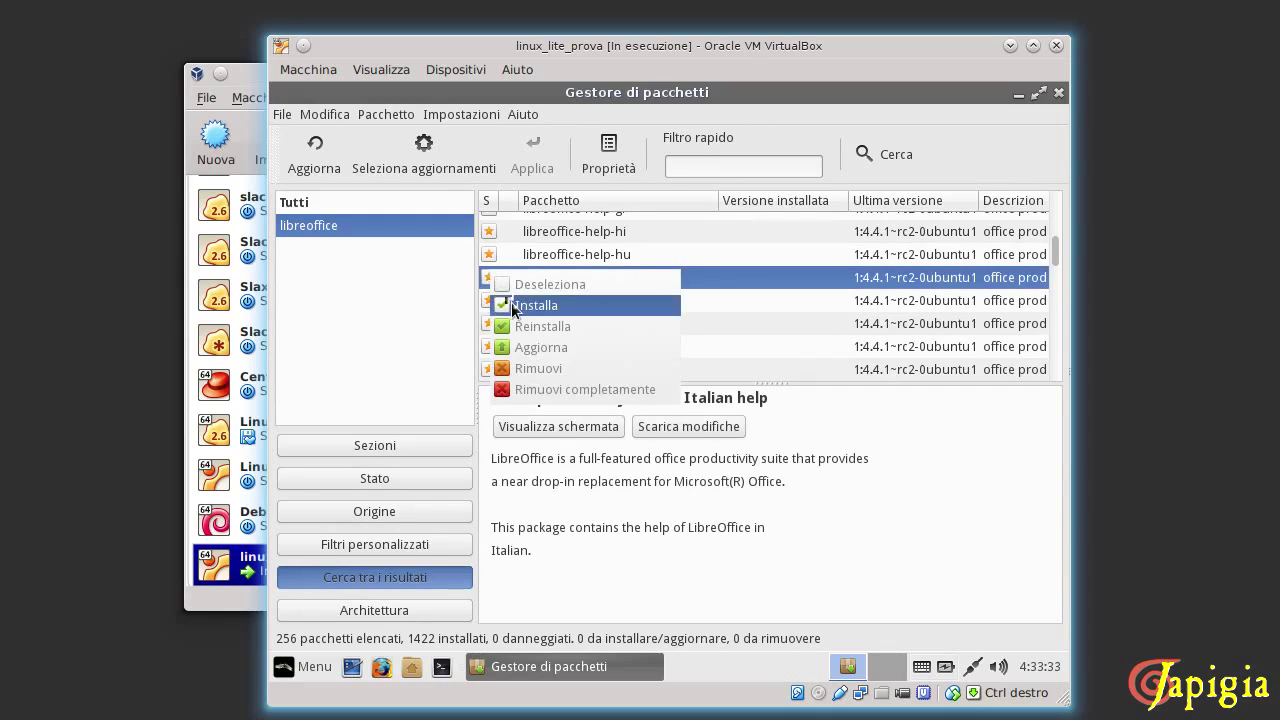
{"action": "left_click", "coordinate": [515, 305]}
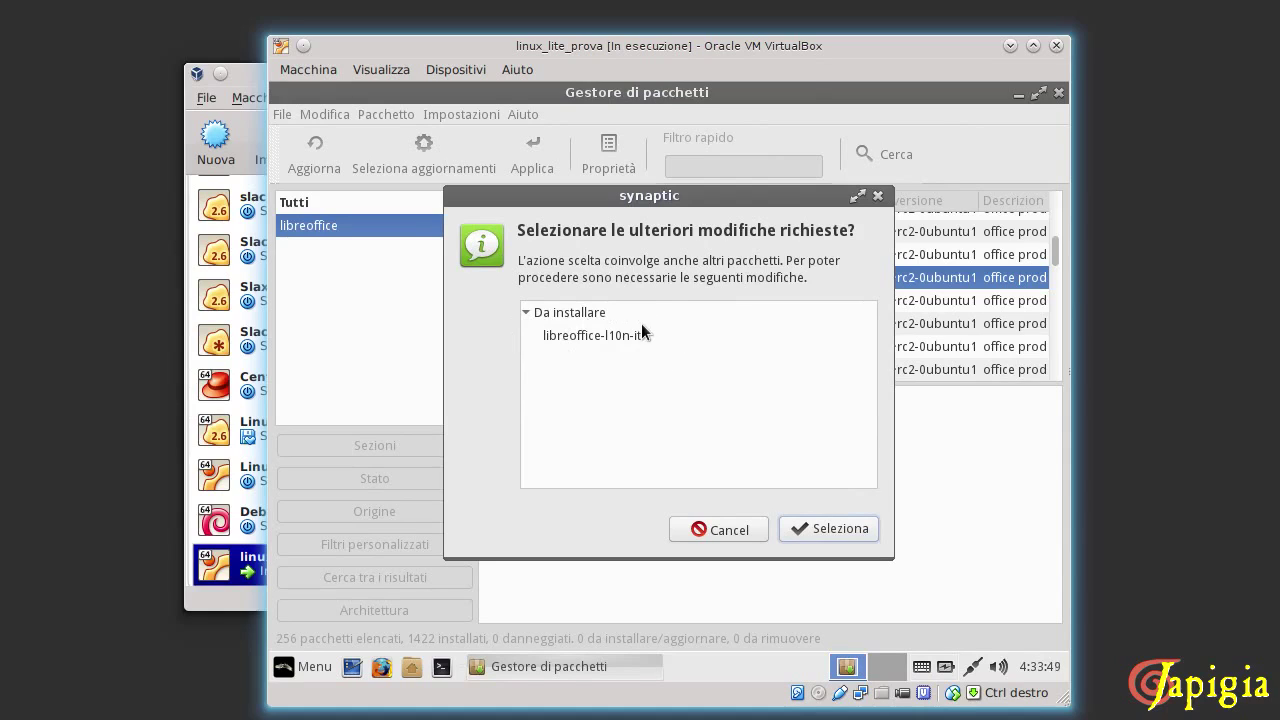
{"action": "left_click", "coordinate": [834, 530]}
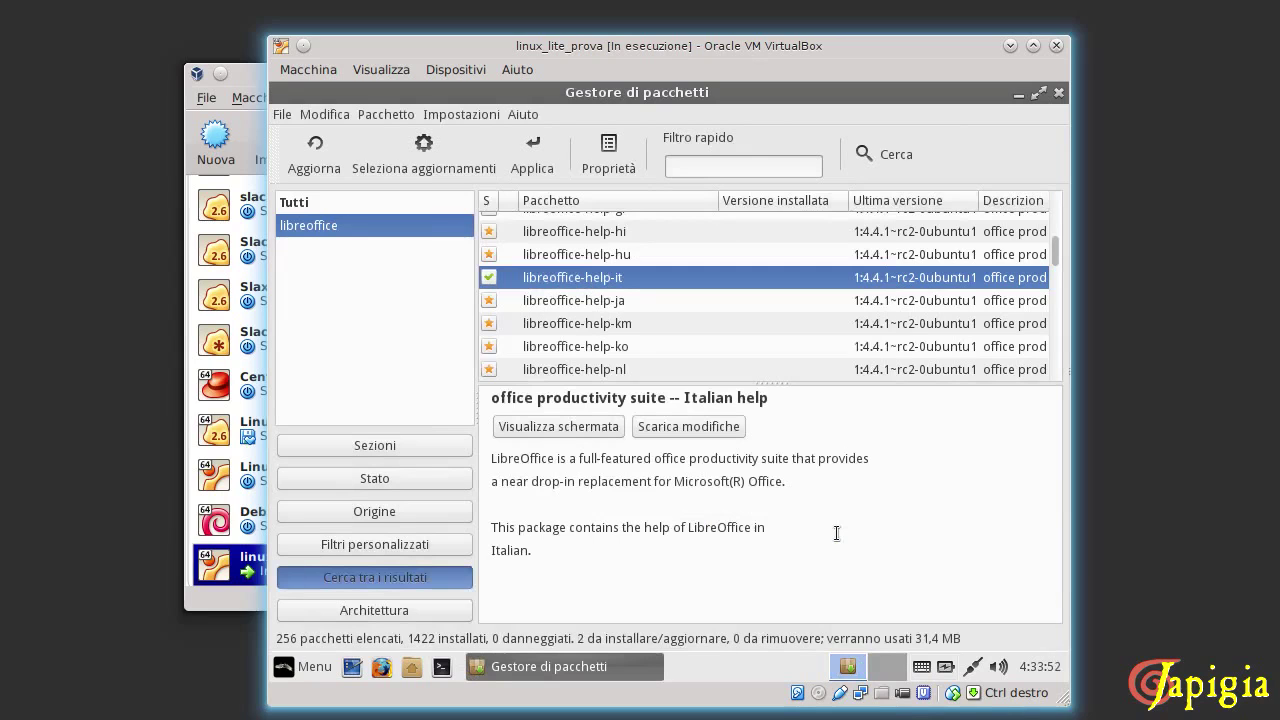
{"action": "left_click", "coordinate": [551, 171]}
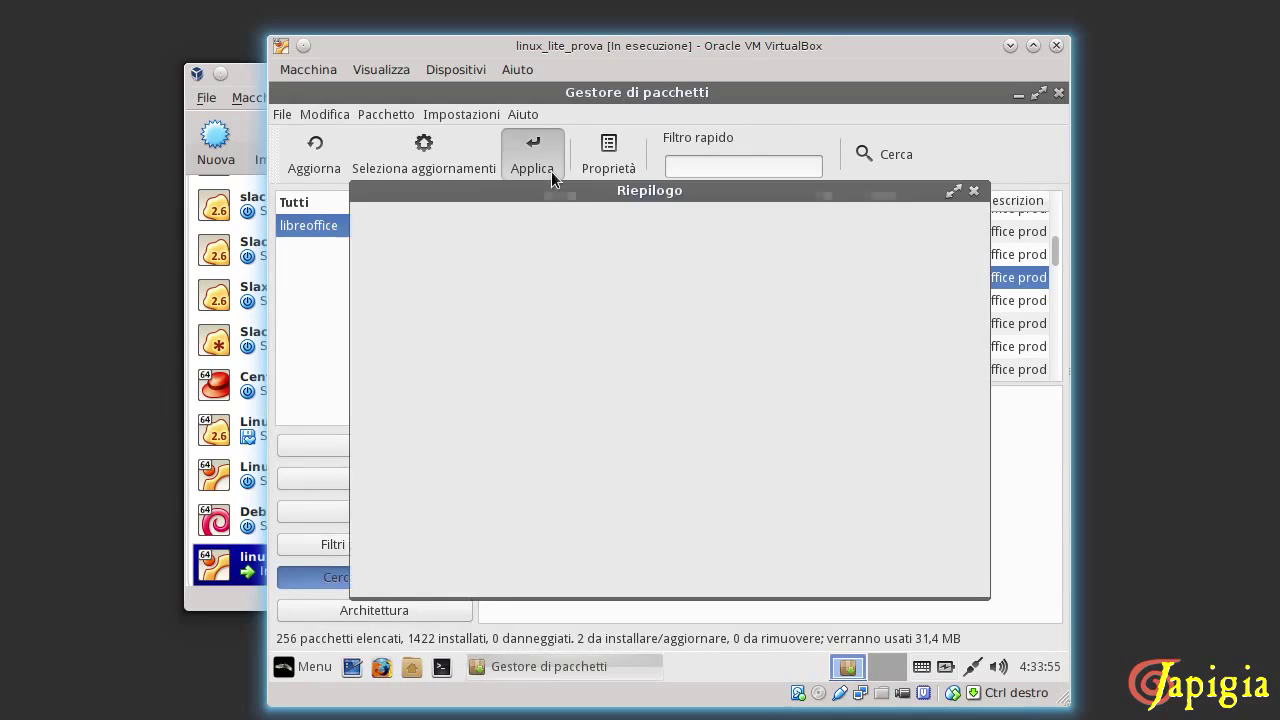
{"action": "left_click", "coordinate": [432, 304]}
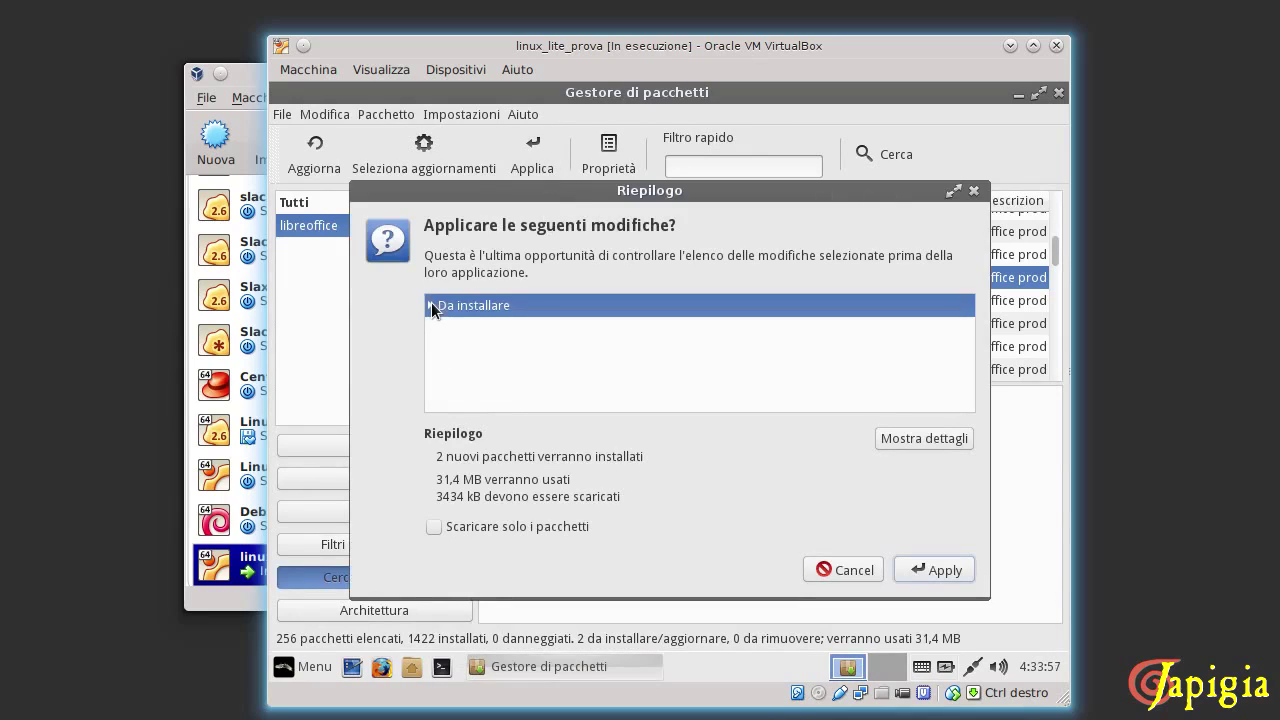
{"action": "left_click", "coordinate": [912, 564]}
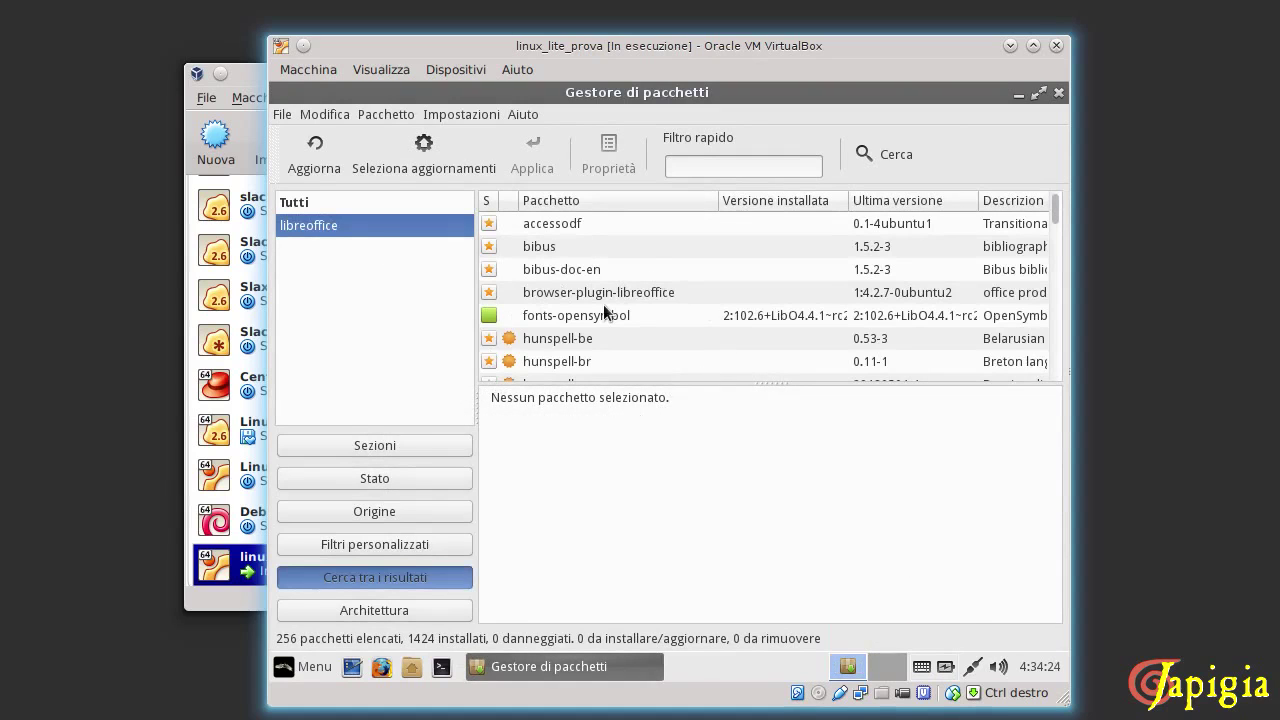
Minimize Synaptic and start a new Writer document from the Ufficio menu.
{"action": "left_click", "coordinate": [1022, 97]}
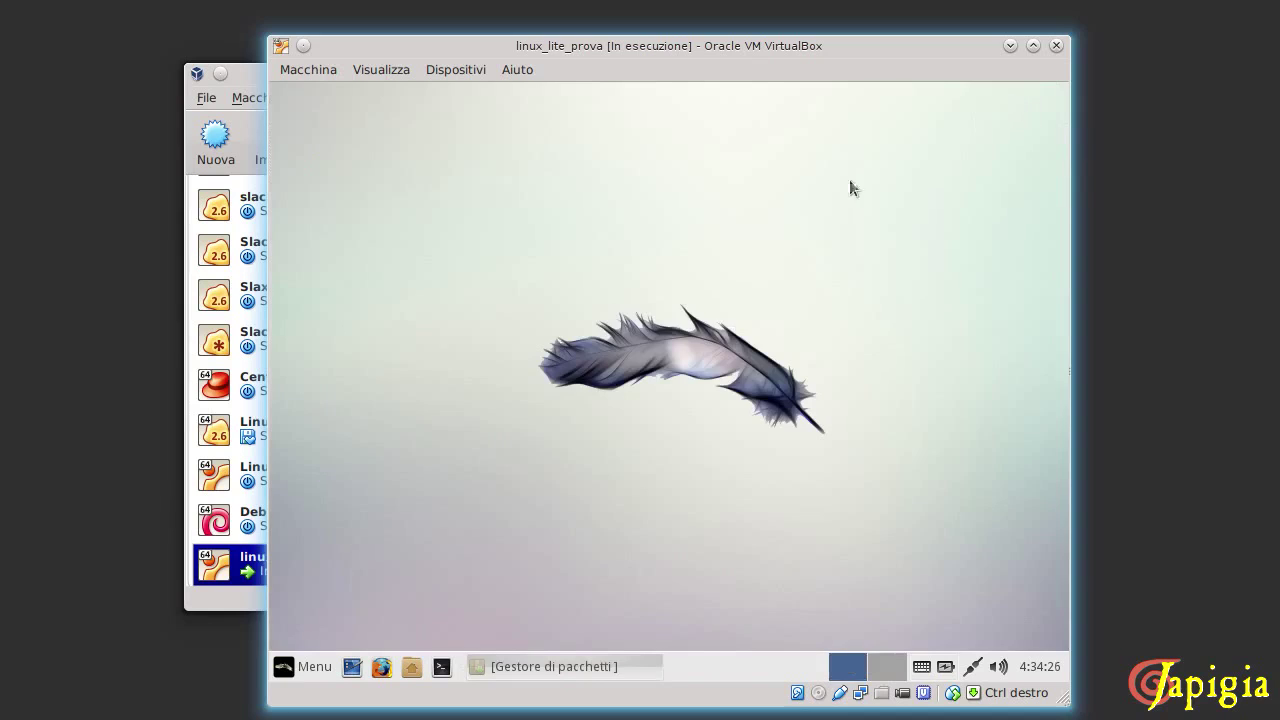
{"action": "left_click", "coordinate": [303, 668]}
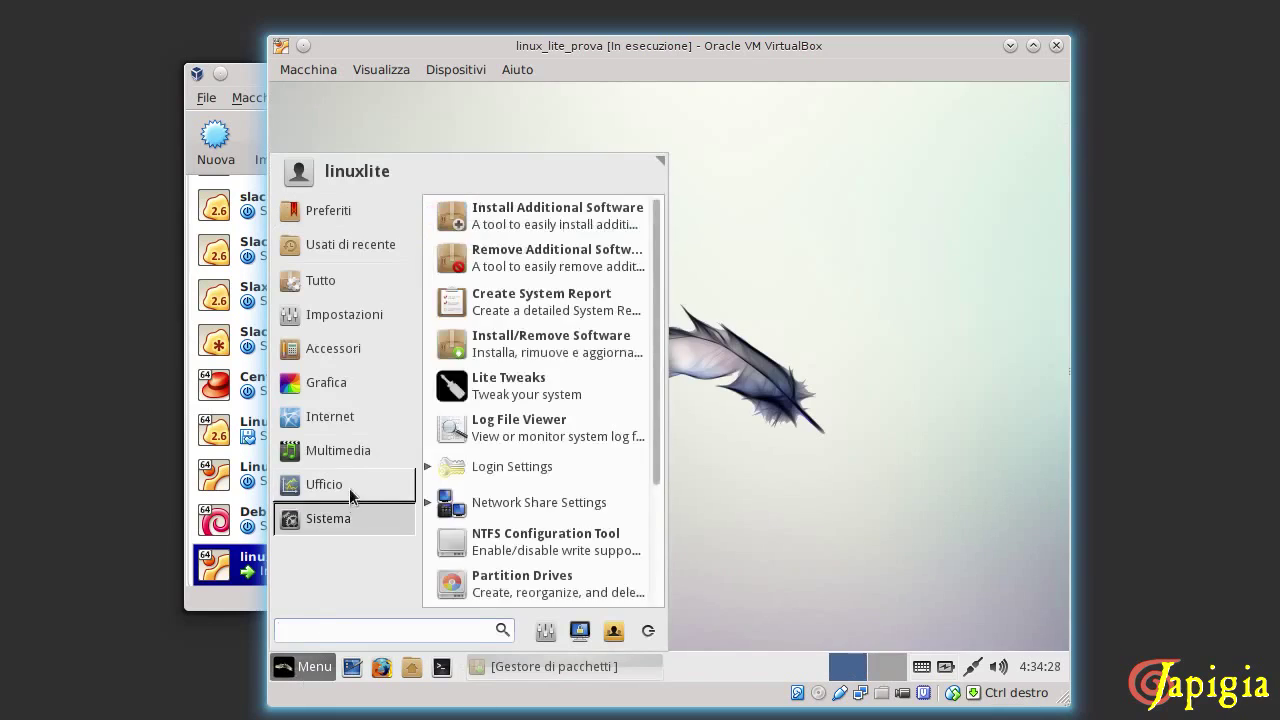
{"action": "mouse_move", "coordinate": [328, 484]}
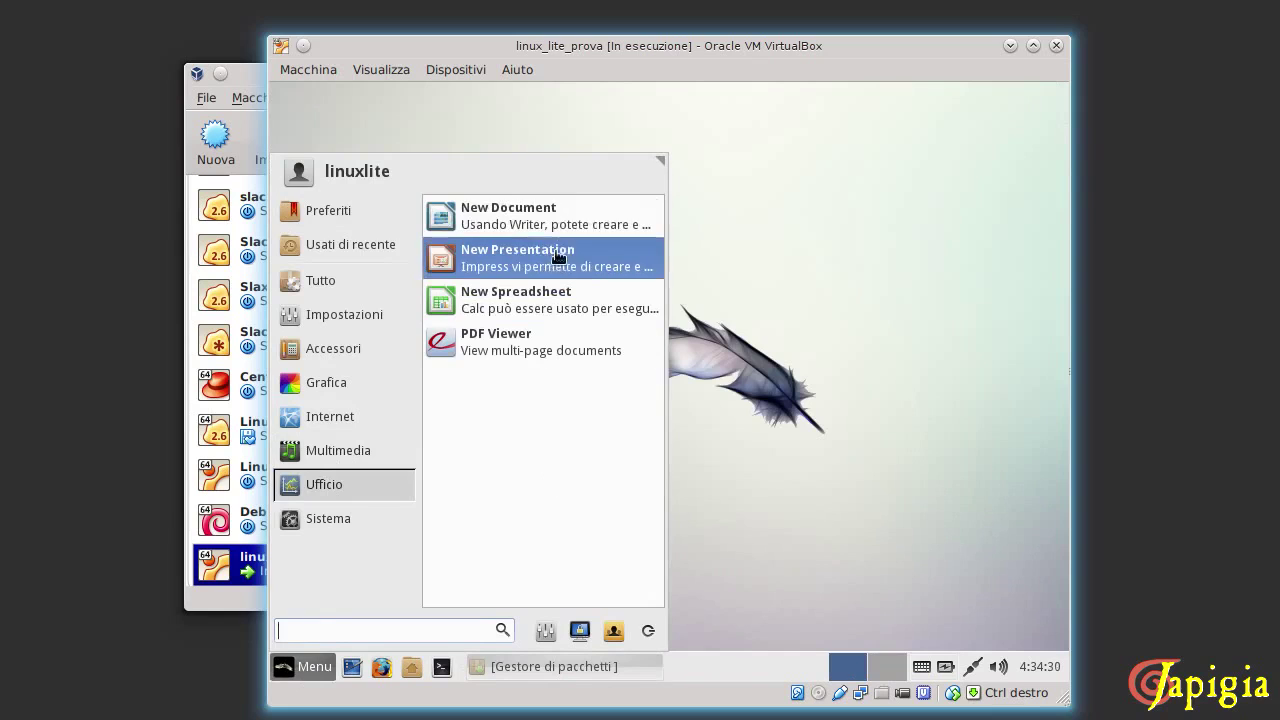
{"action": "left_click", "coordinate": [549, 219]}
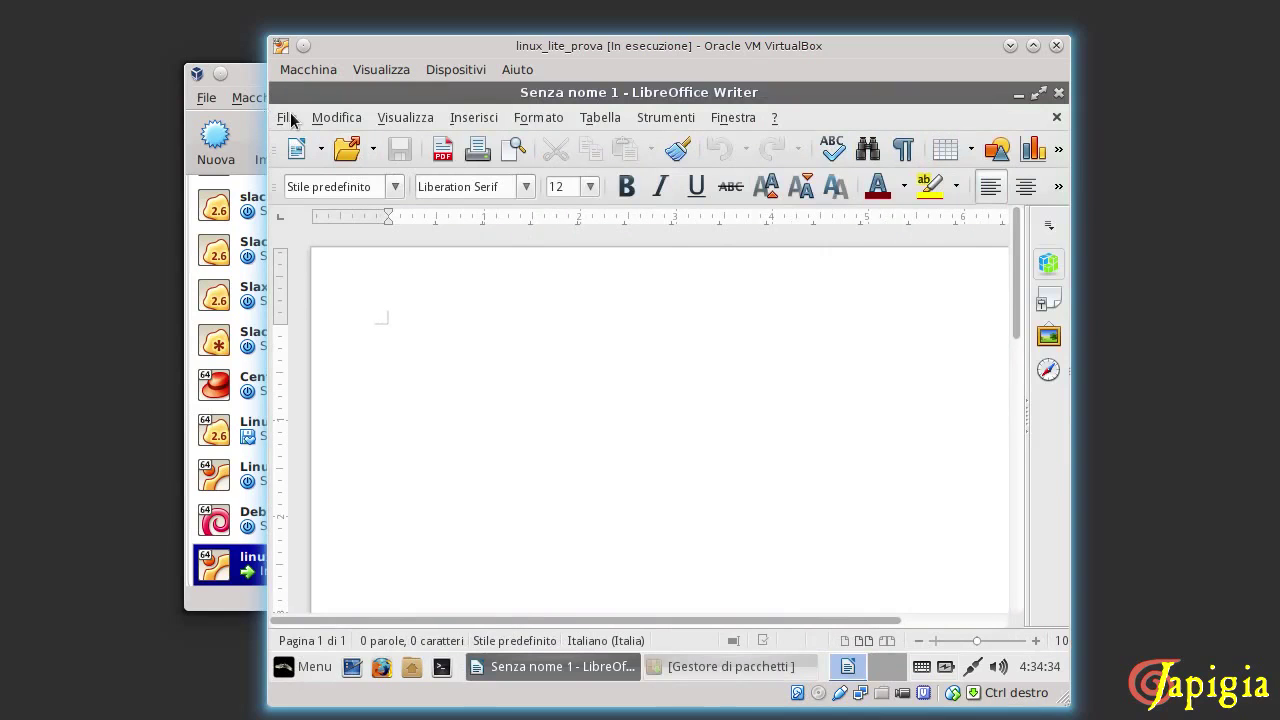
Check that Writer's ? and Modifica menus are in Italian, then close Writer.
{"action": "left_click", "coordinate": [775, 119]}
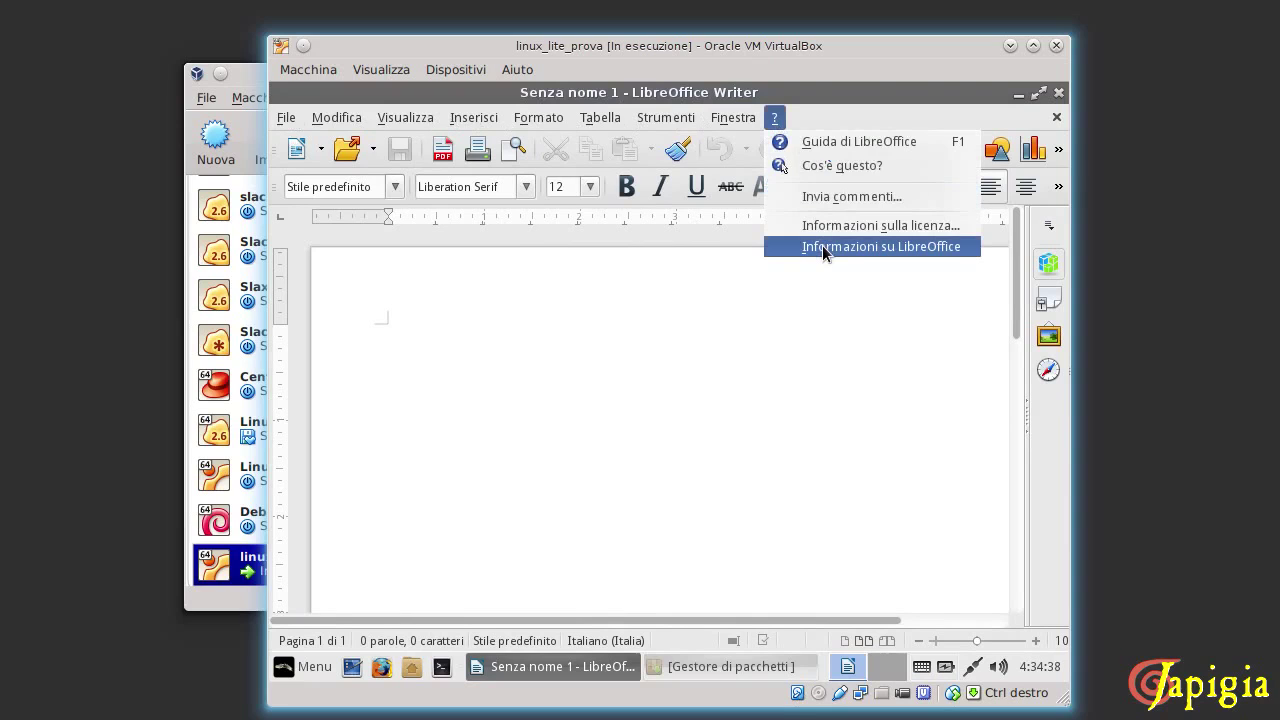
{"action": "mouse_move", "coordinate": [336, 117]}
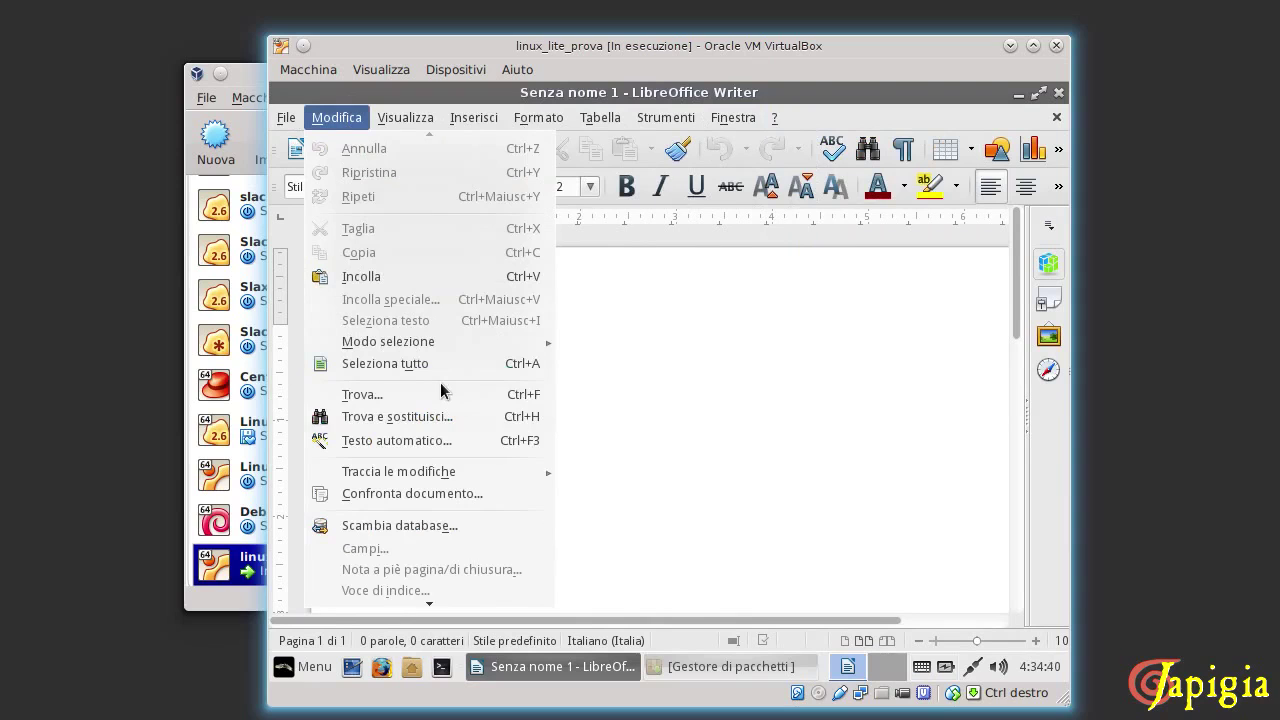
{"action": "left_click", "coordinate": [1060, 95]}
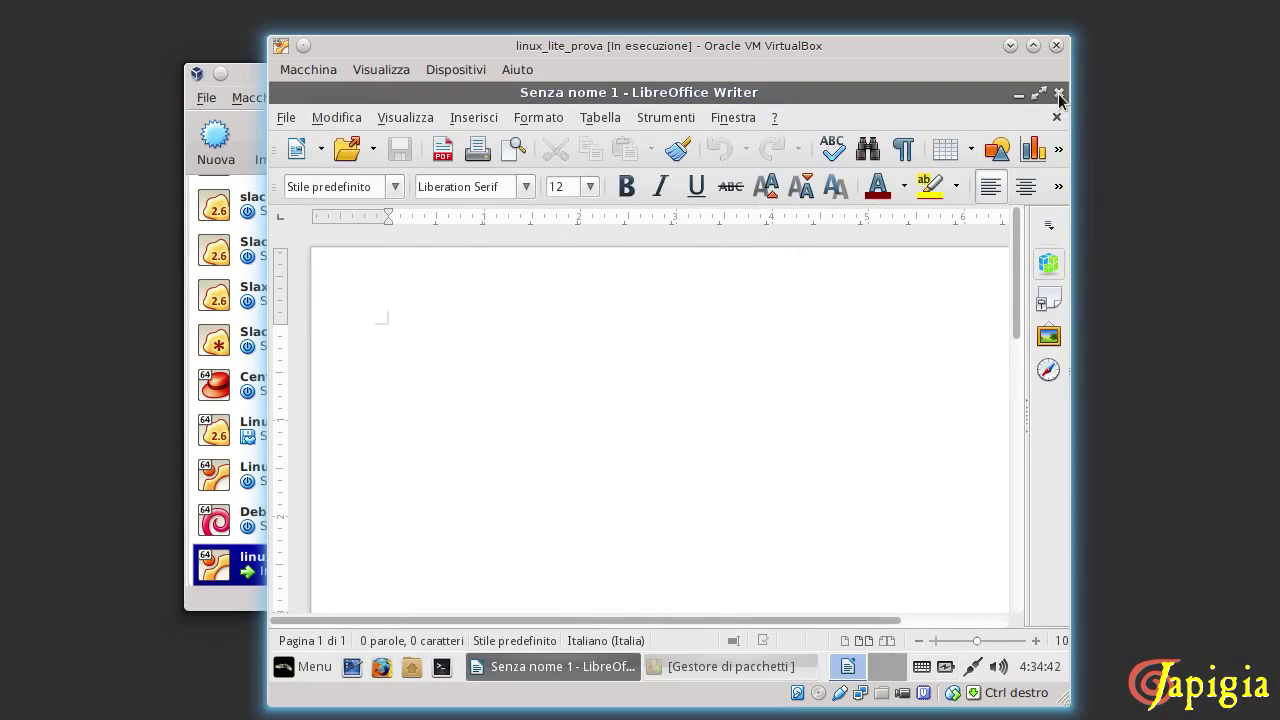
{"action": "left_click", "coordinate": [1060, 95]}
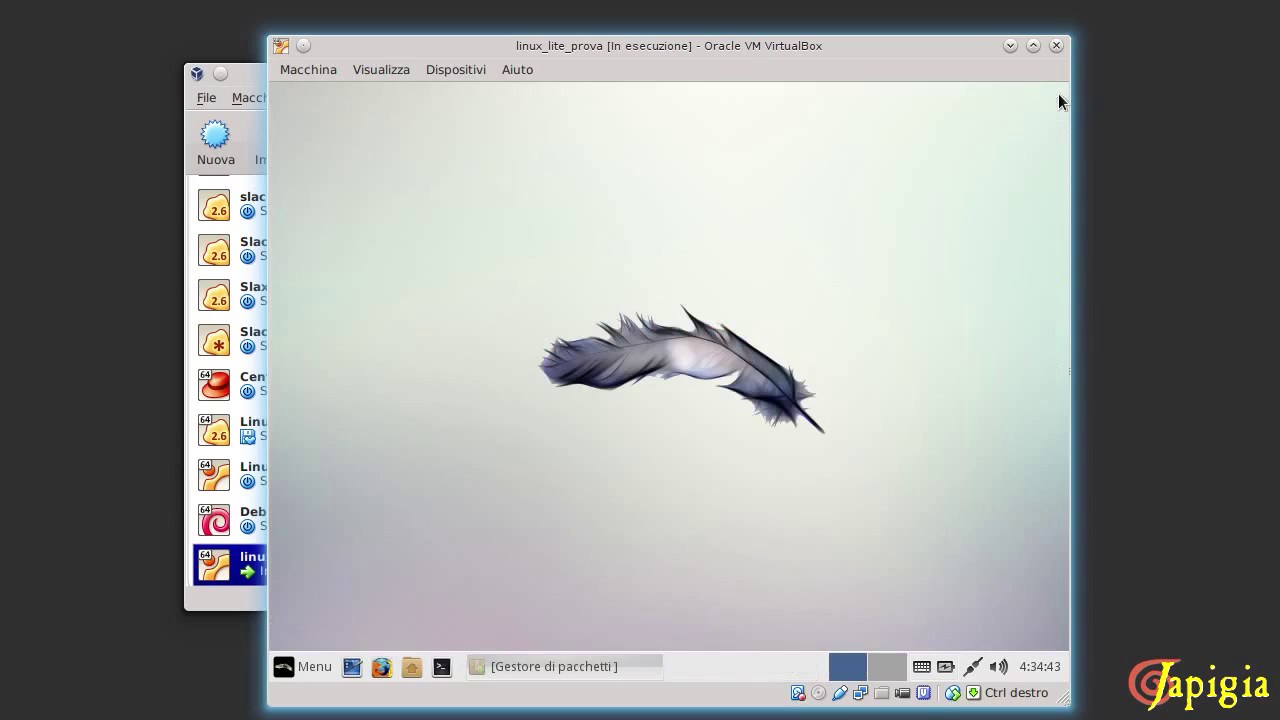
Restore Synaptic and search for 'chromium' in place of the old libreoffice term.
{"action": "left_click", "coordinate": [534, 666]}
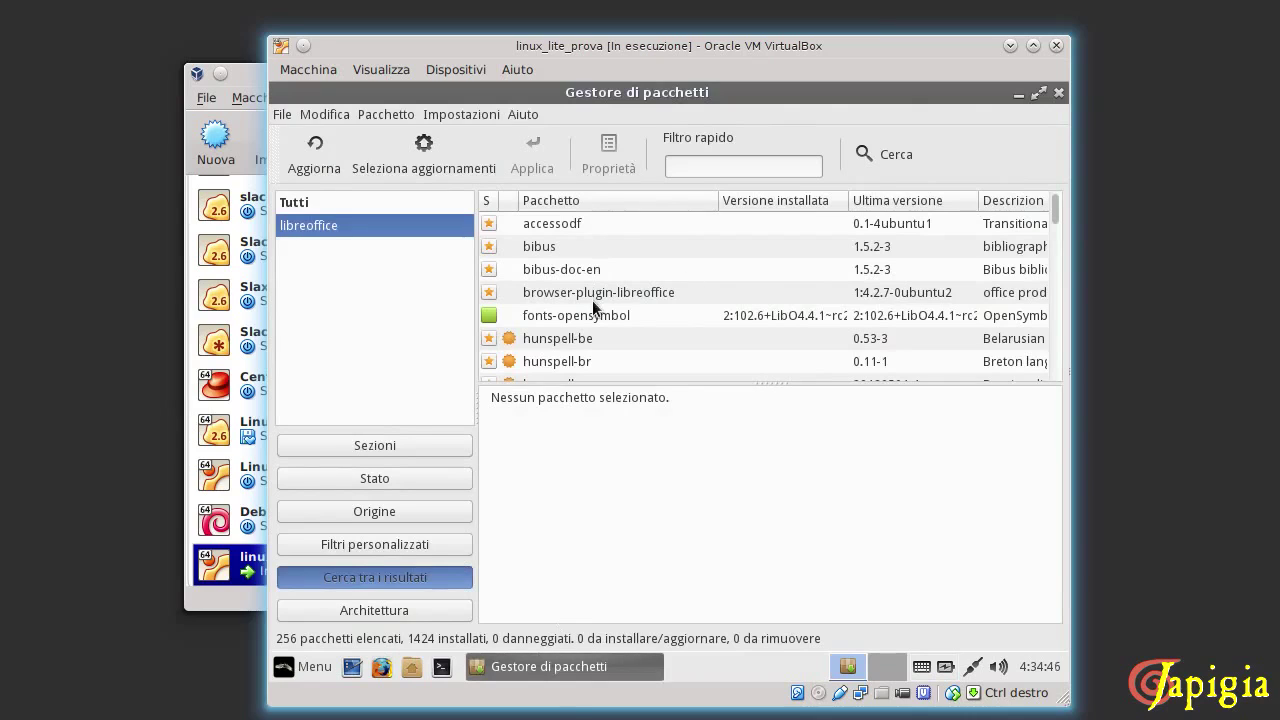
{"action": "left_click", "coordinate": [875, 155]}
{"action": "key", "text": "BackSpace"}
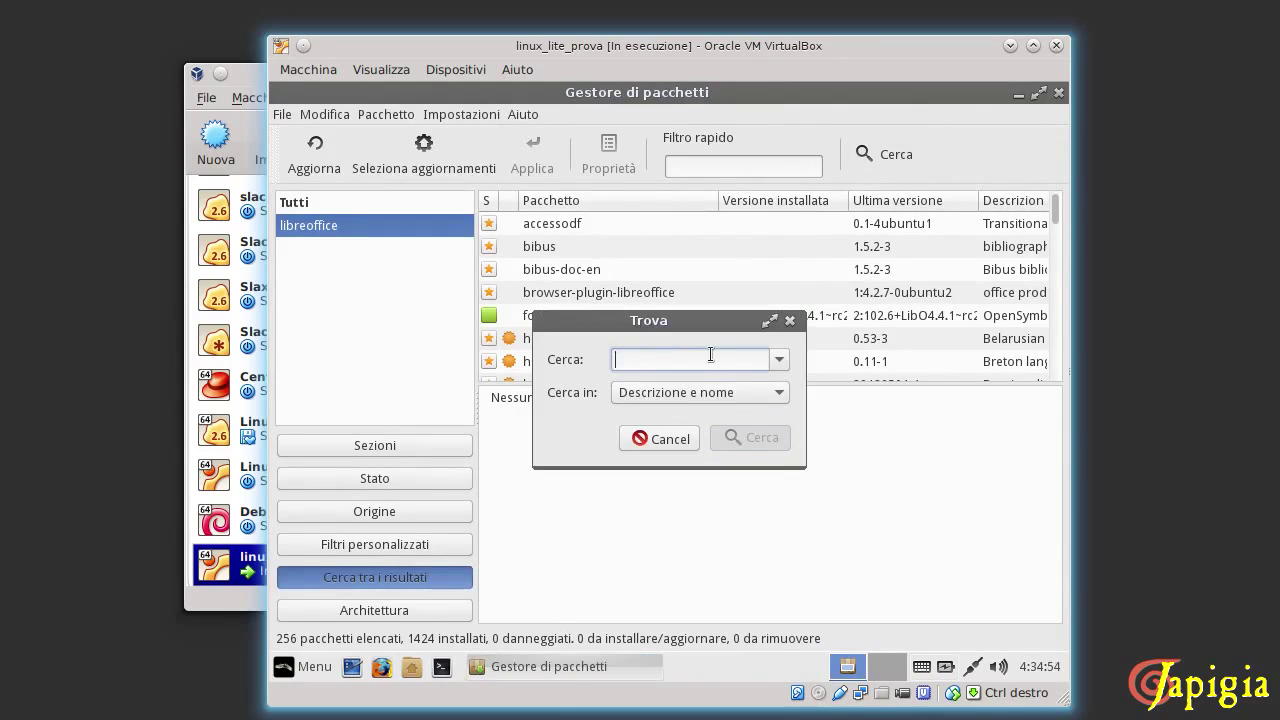
{"action": "type", "text": "chro"}
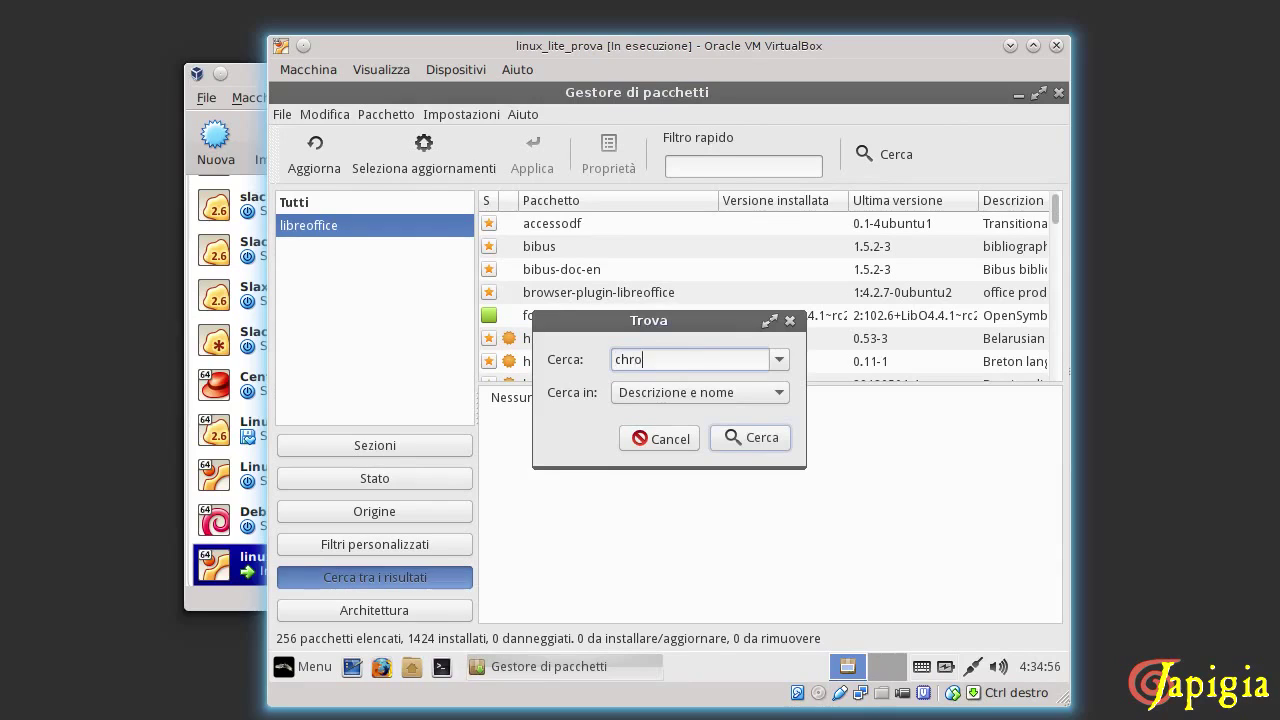
{"action": "type", "text": "mium"}
{"action": "left_click", "coordinate": [755, 437]}
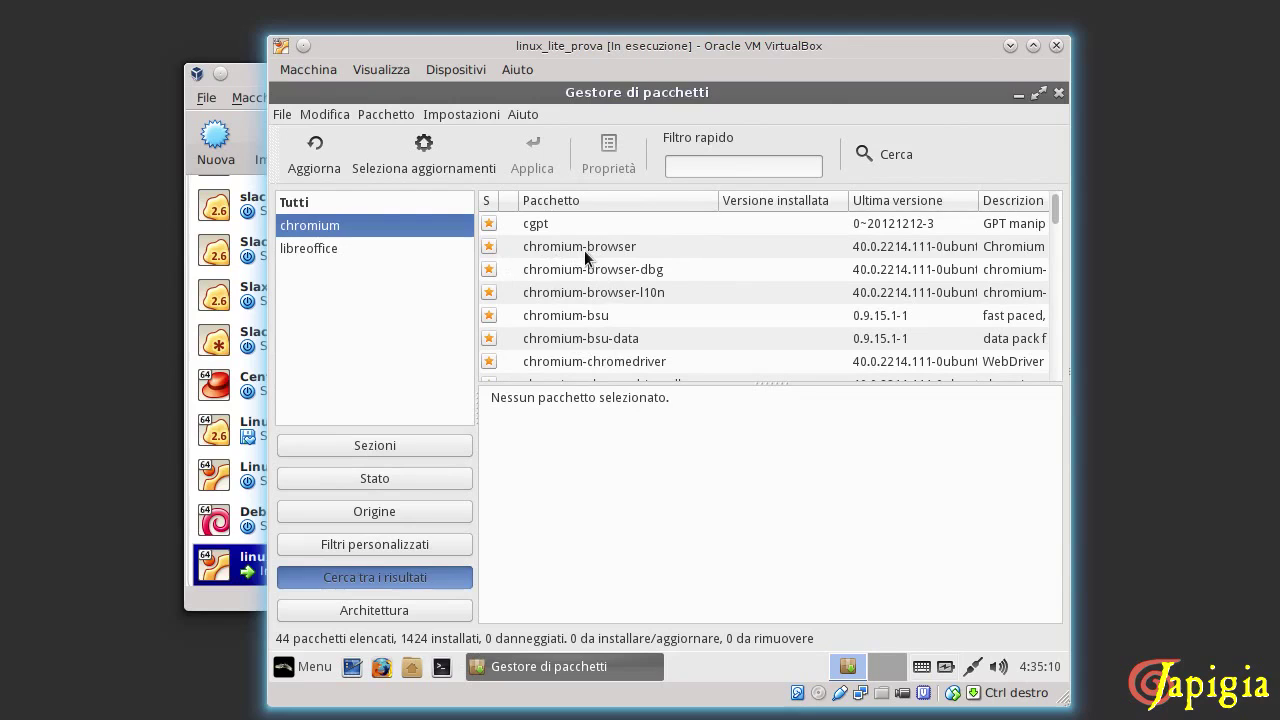
Mark chromium-browser with its two extra Chromium packages for installation and apply.
{"action": "left_click", "coordinate": [490, 245]}
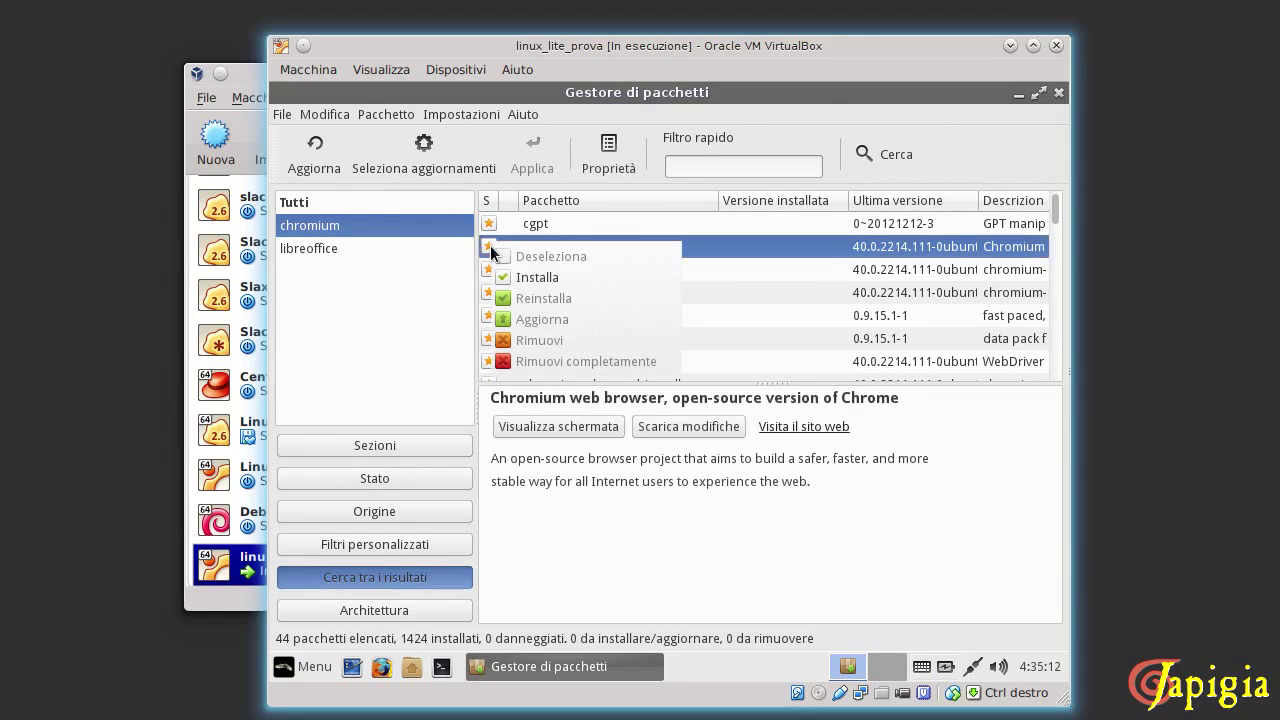
{"action": "left_click", "coordinate": [524, 276]}
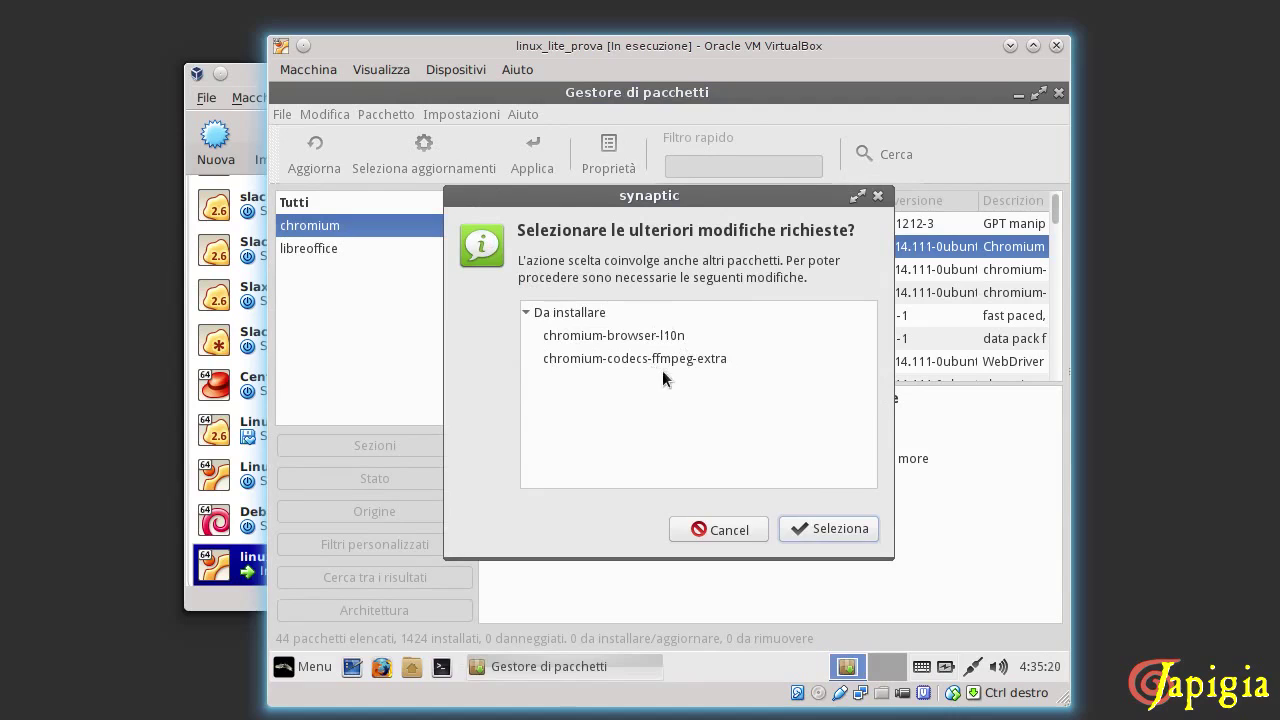
{"action": "left_click", "coordinate": [811, 529]}
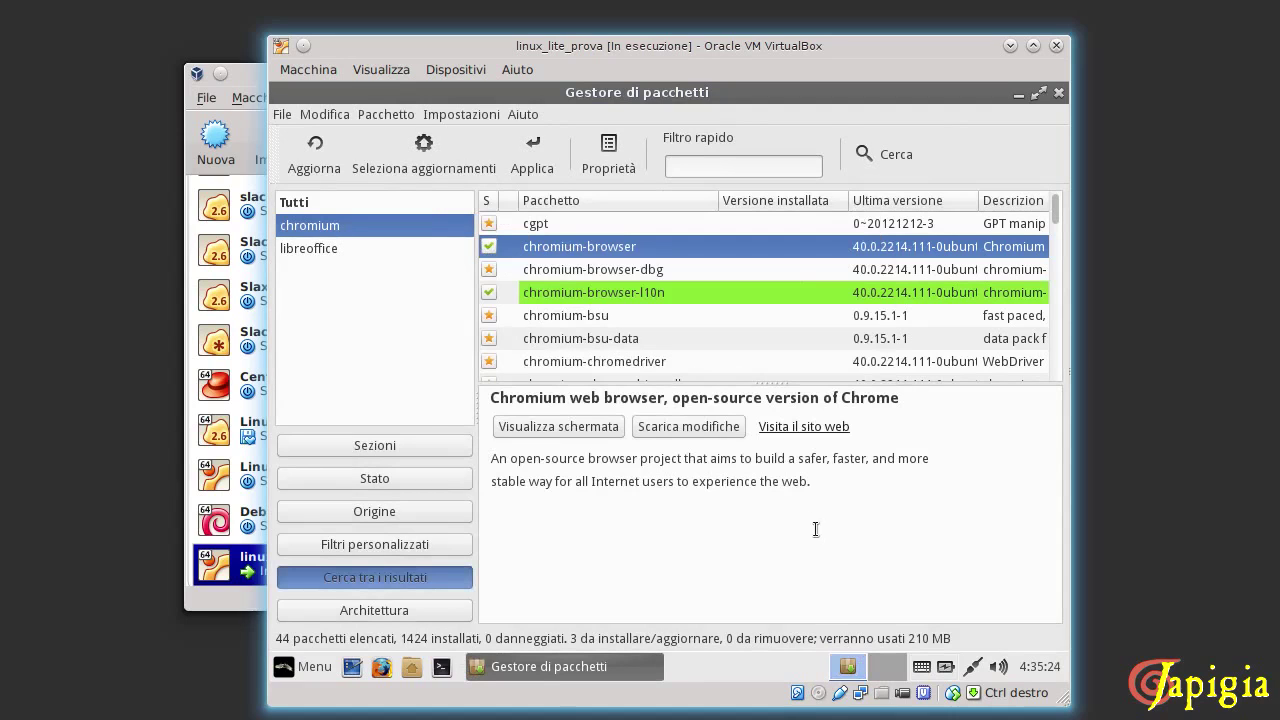
{"action": "left_click", "coordinate": [518, 164]}
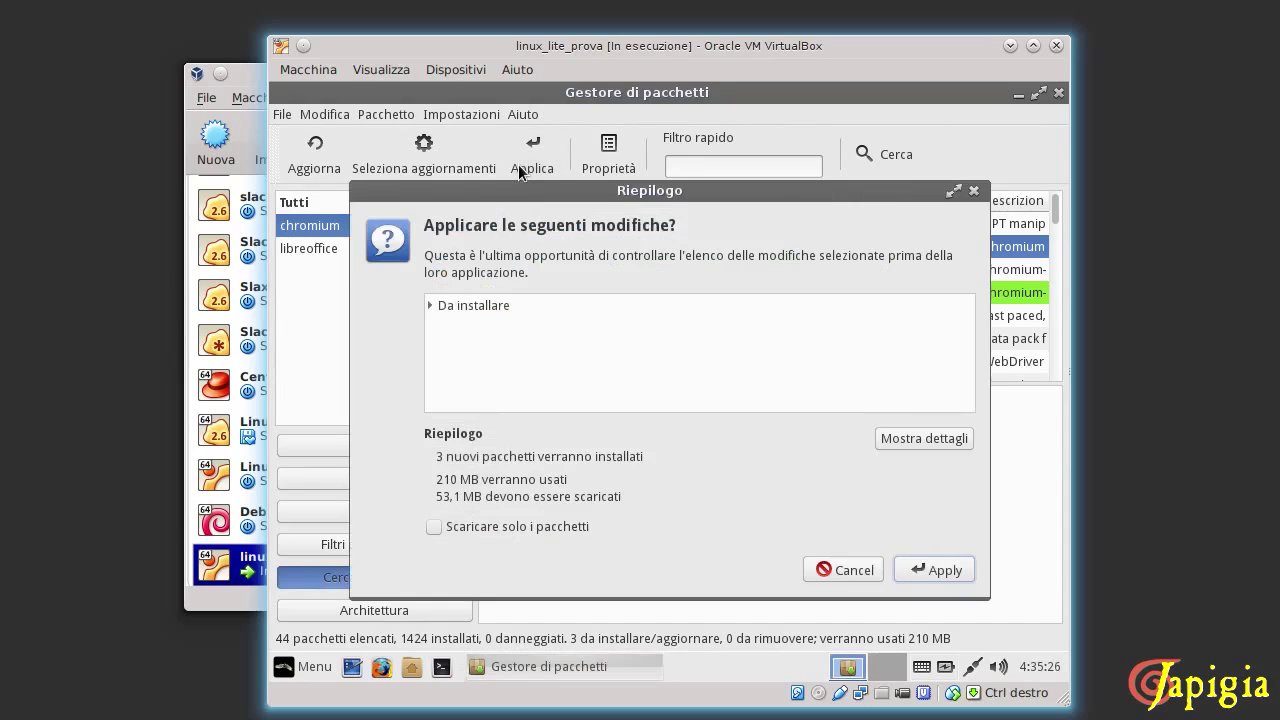
{"action": "left_click", "coordinate": [431, 305]}
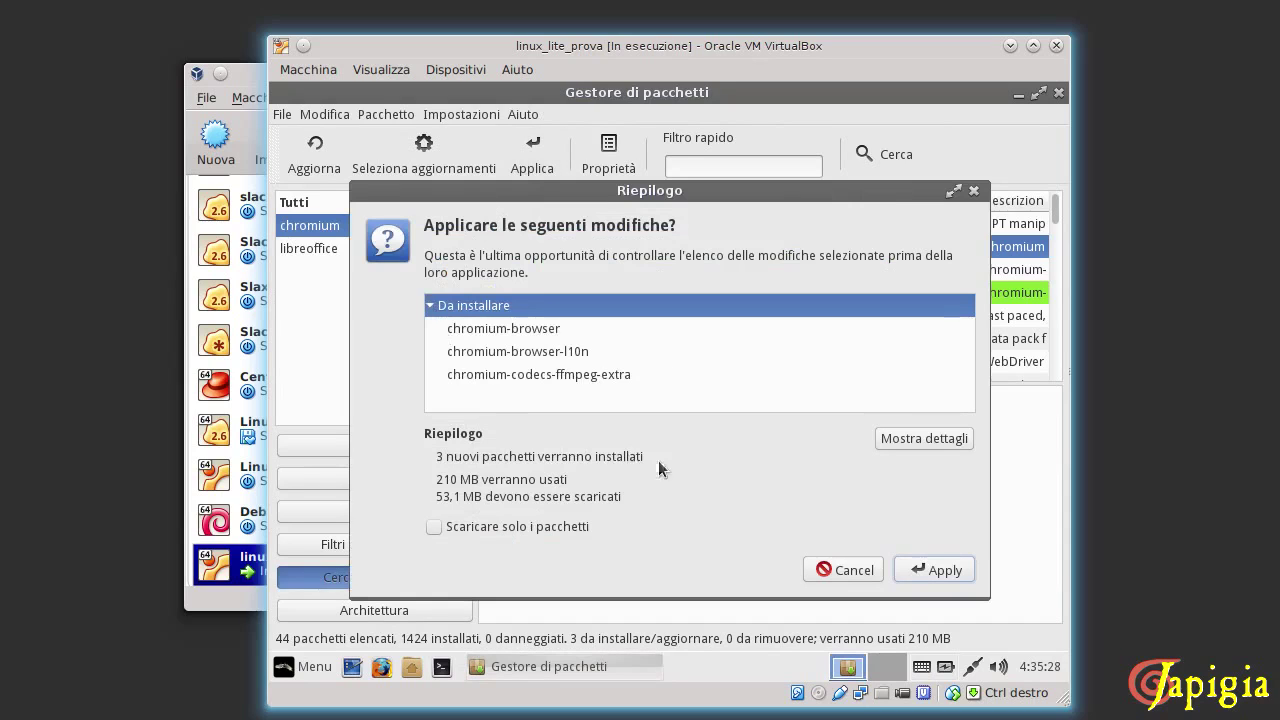
{"action": "left_click", "coordinate": [926, 567]}
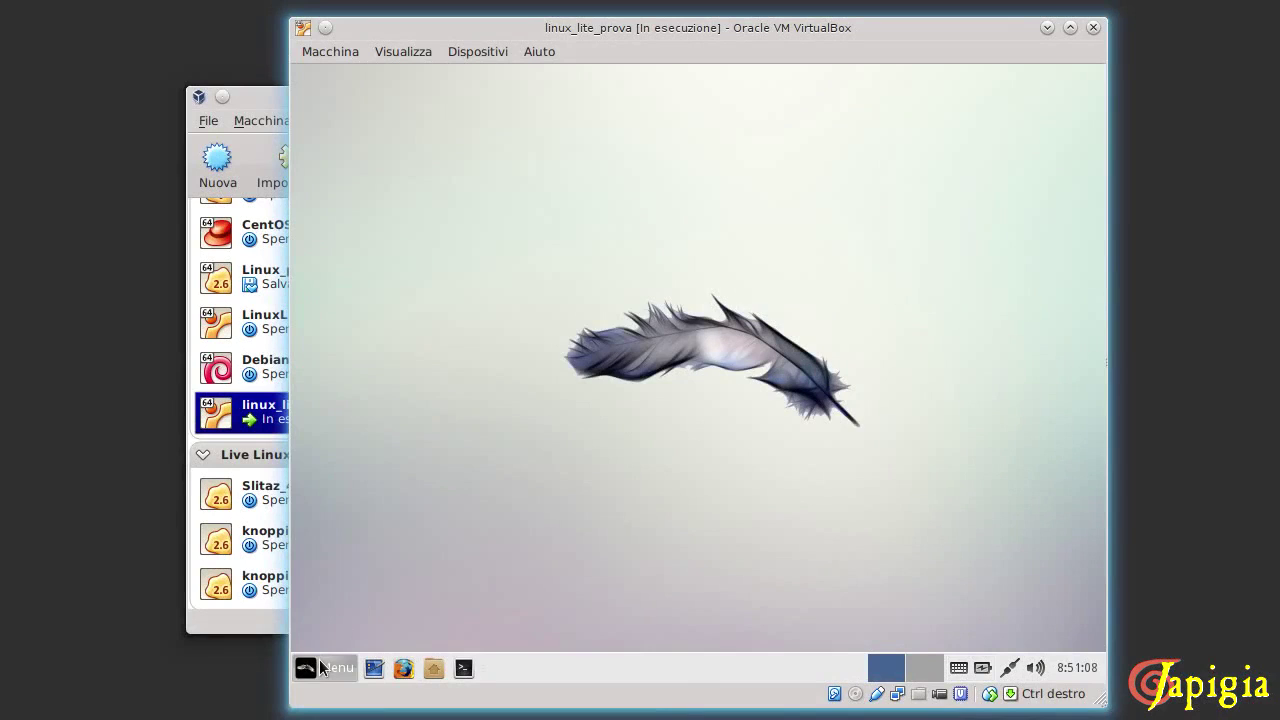
{"action": "left_click", "coordinate": [320, 668]}
{"action": "left_click", "coordinate": [378, 410]}
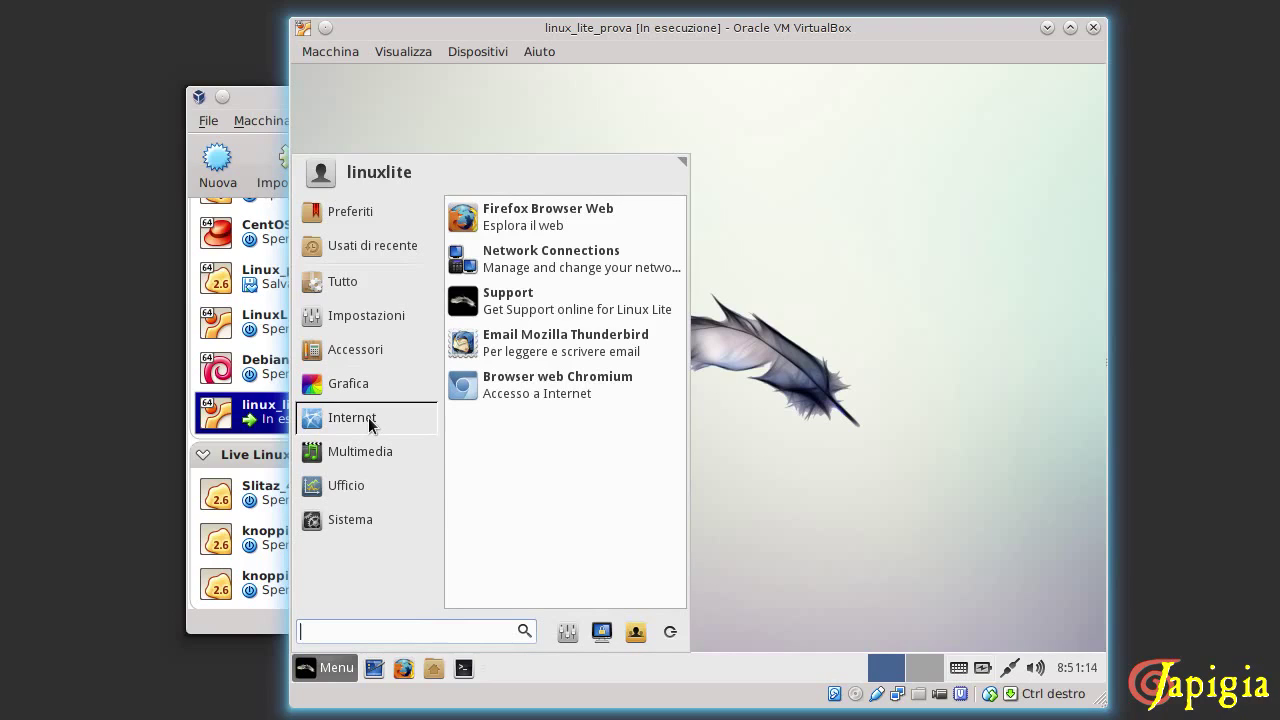
{"action": "left_click", "coordinate": [536, 400]}
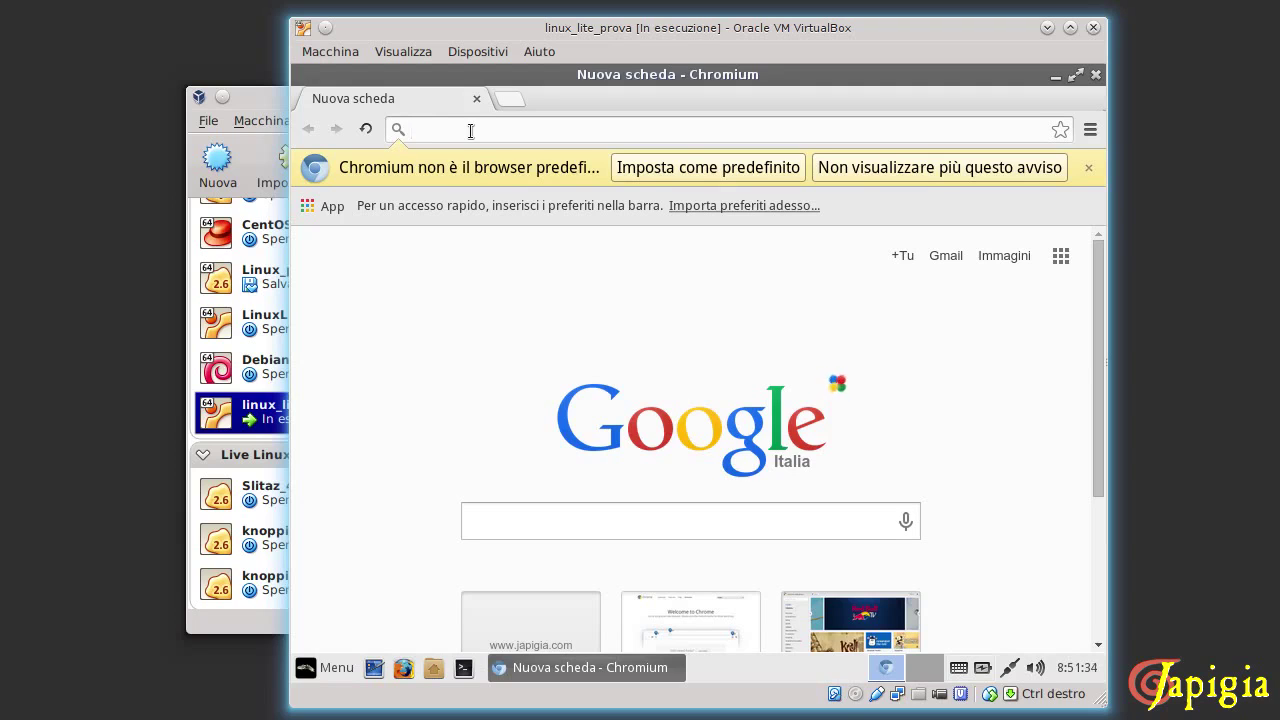
{"action": "type", "text": "www.japigia.com"}
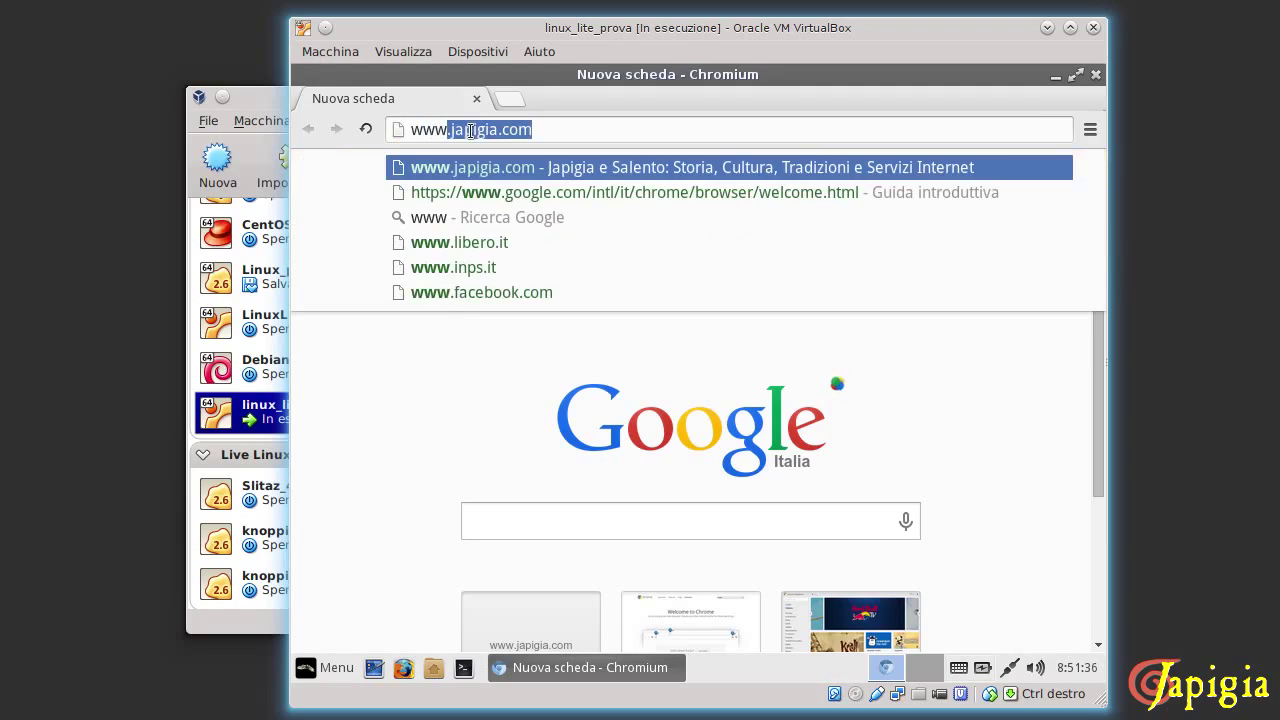
{"action": "key", "text": "Return"}
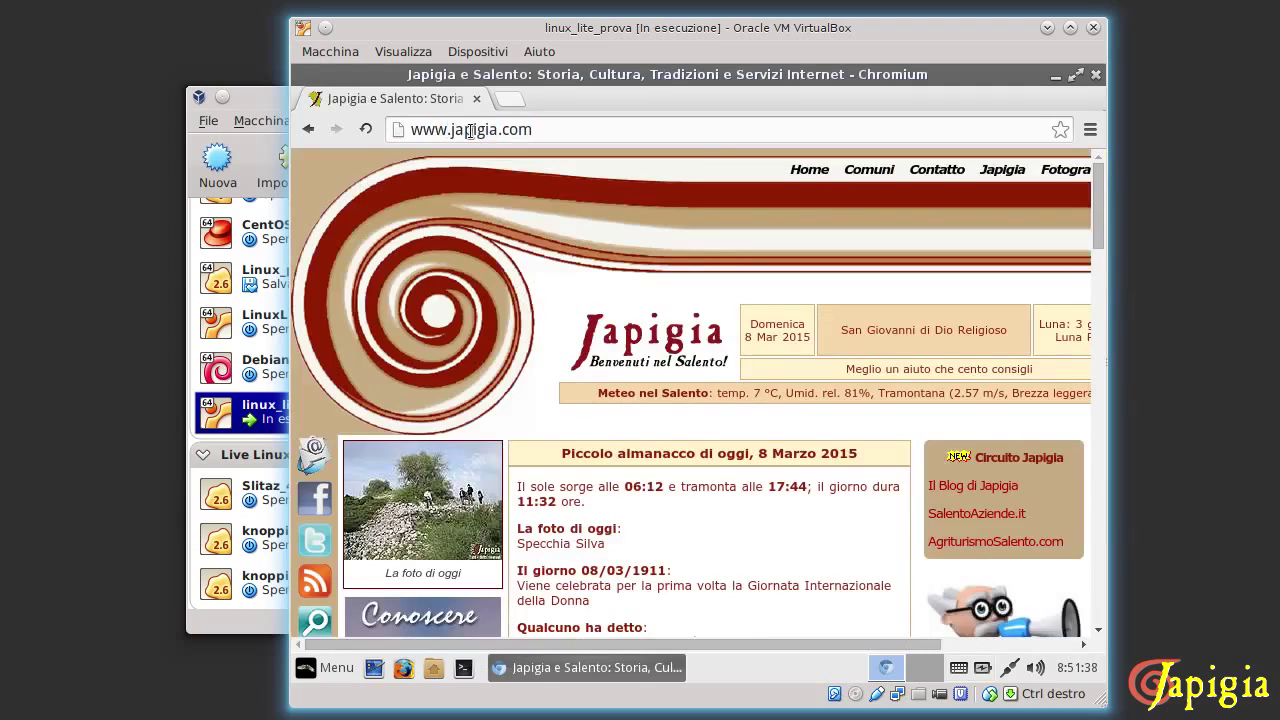
{"action": "scroll", "coordinate": [540, 260], "scroll_direction": "down", "scroll_amount": 5}
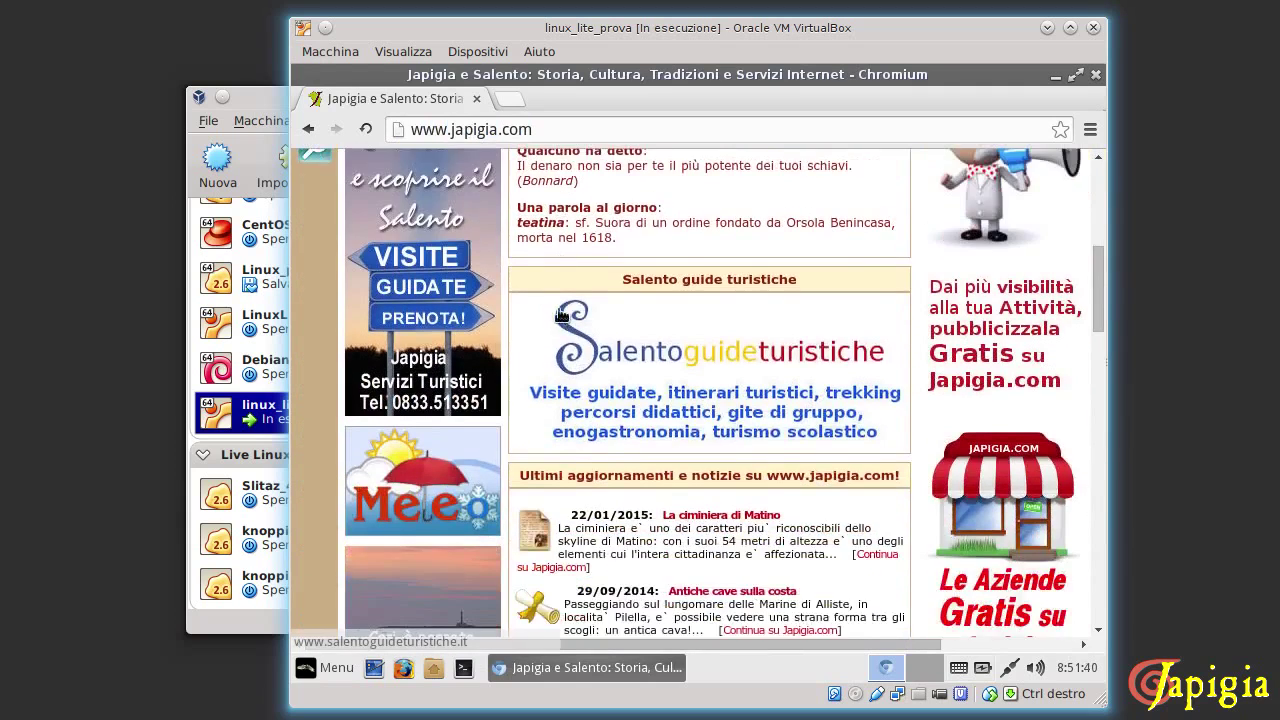
{"action": "scroll", "coordinate": [561, 315], "scroll_direction": "down", "scroll_amount": 3}
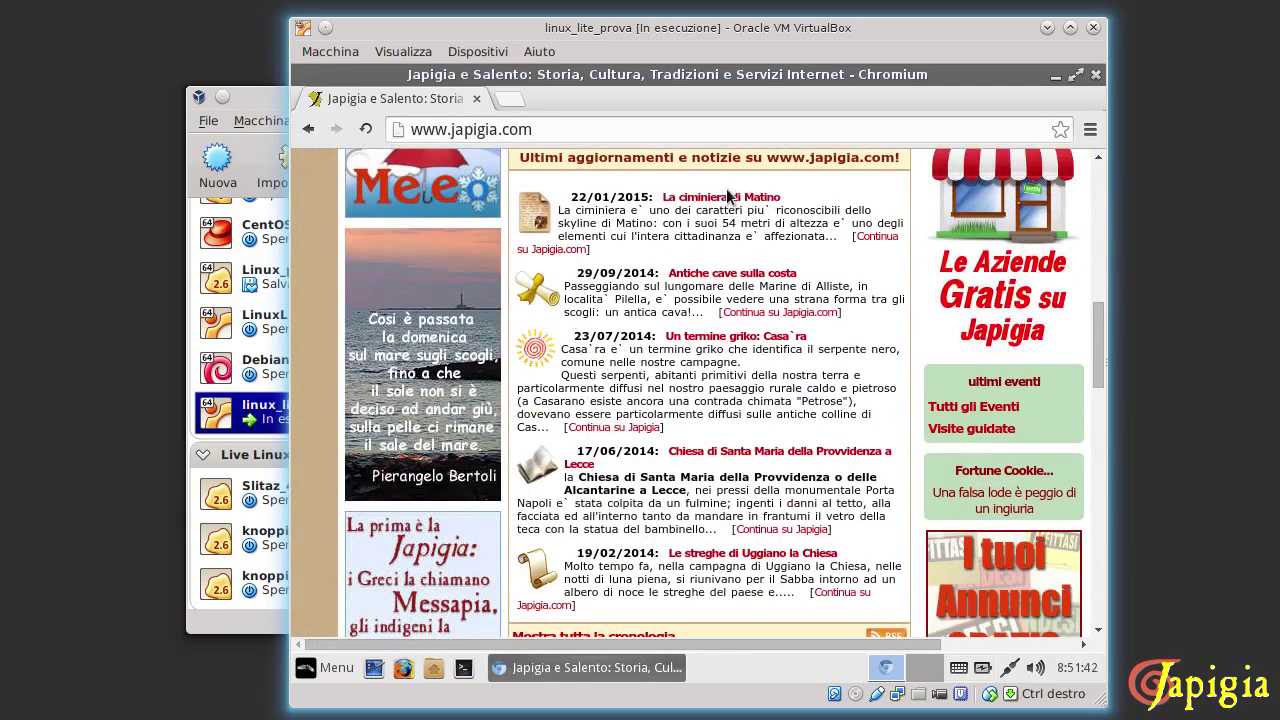
{"action": "left_click", "coordinate": [728, 196]}
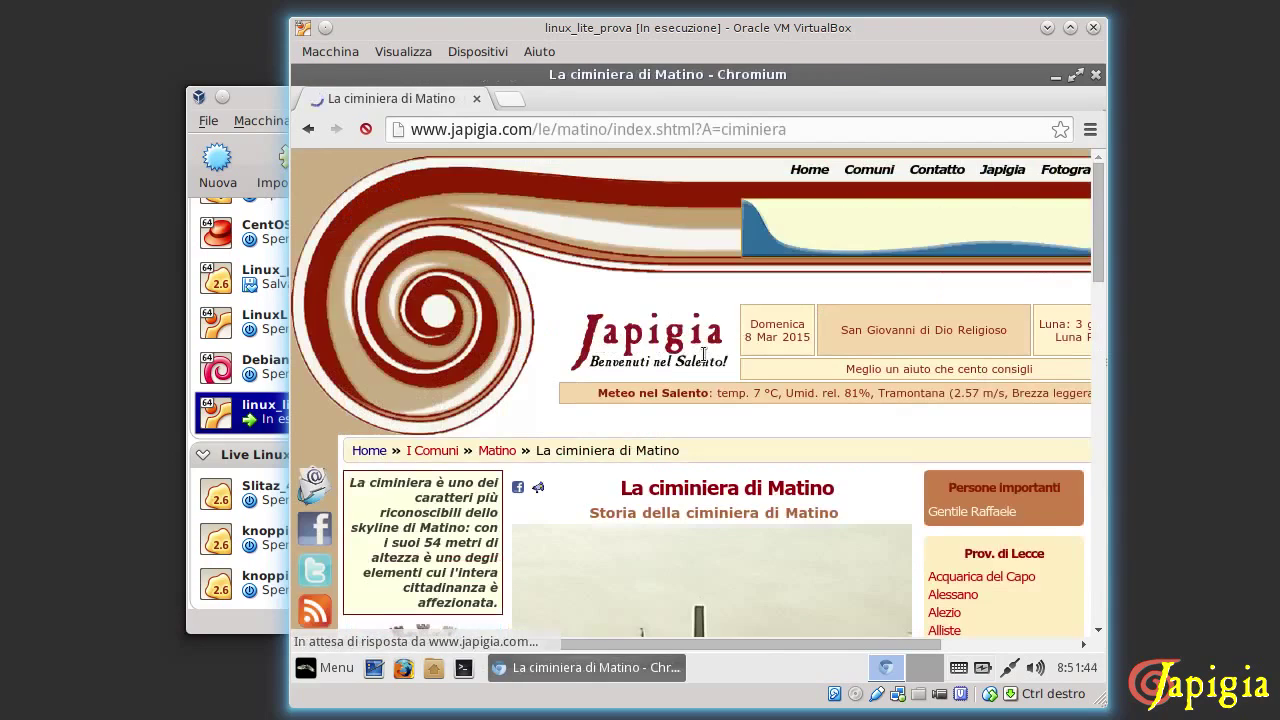
{"action": "scroll", "coordinate": [703, 360], "scroll_direction": "down", "scroll_amount": 2}
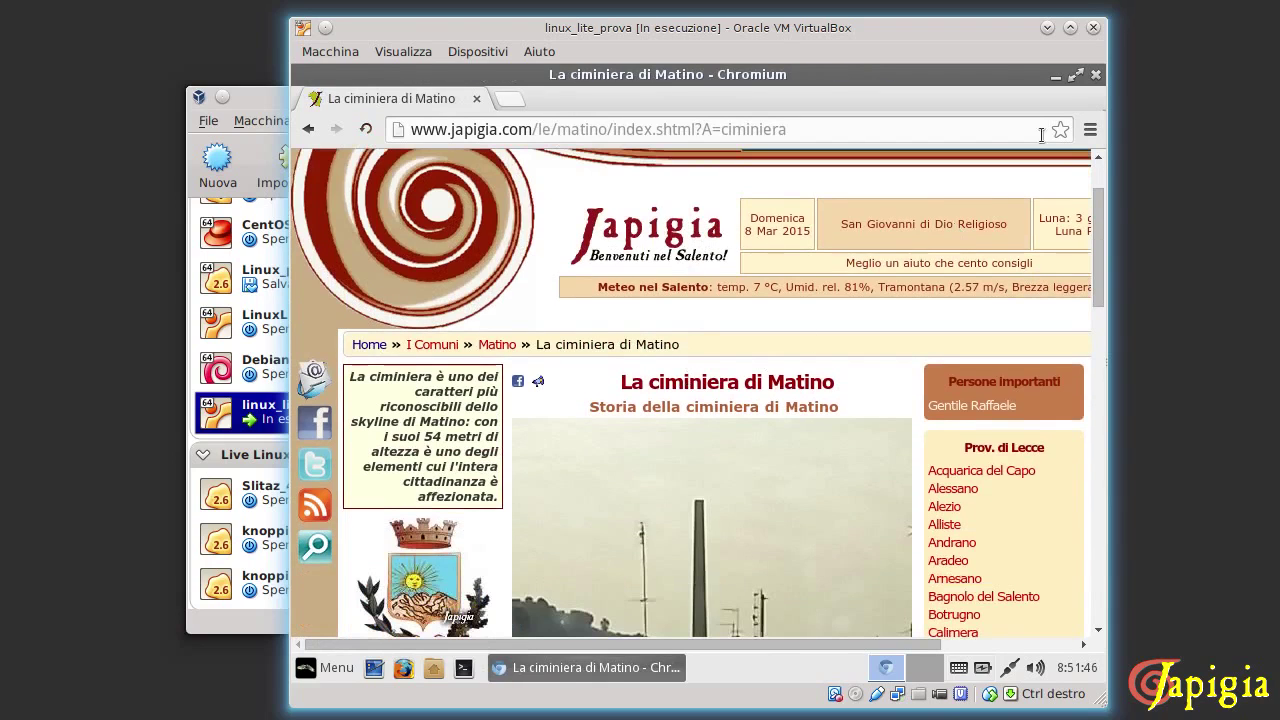
{"action": "left_click", "coordinate": [1096, 76]}
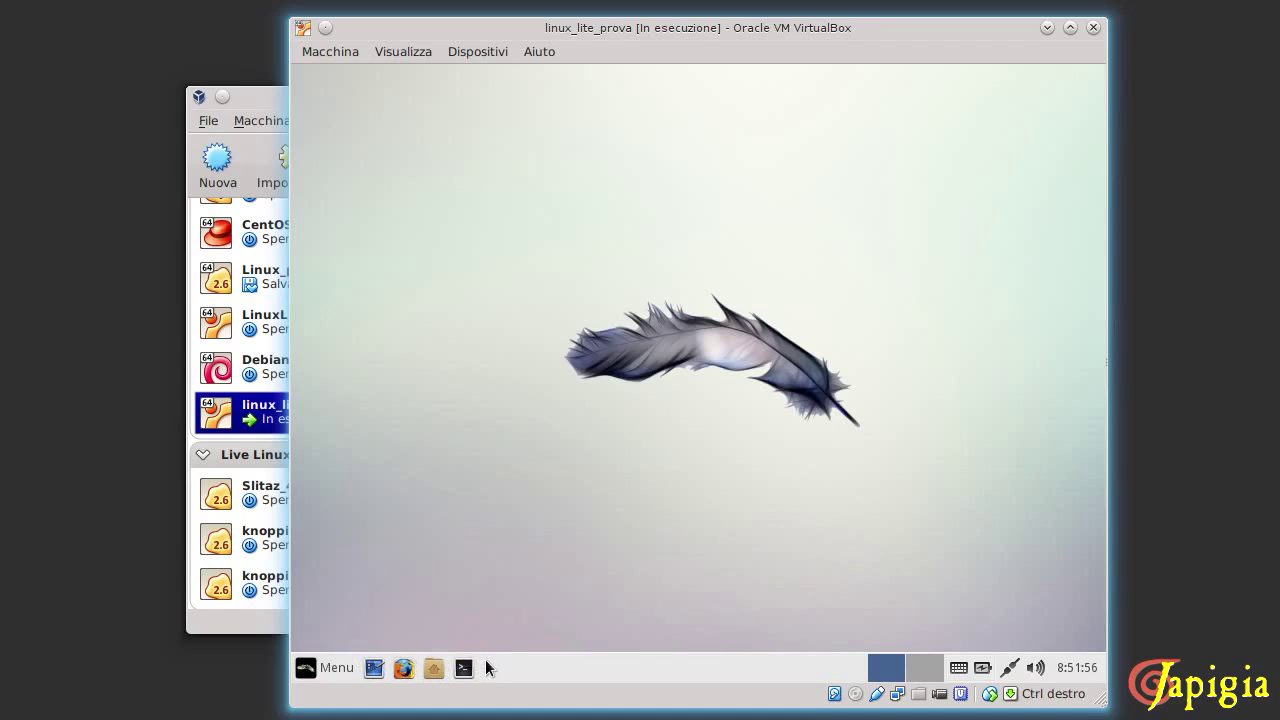
Add Browser web Chromium to menu Favorites, drag it to the top, and verify.
{"action": "left_click", "coordinate": [331, 672]}
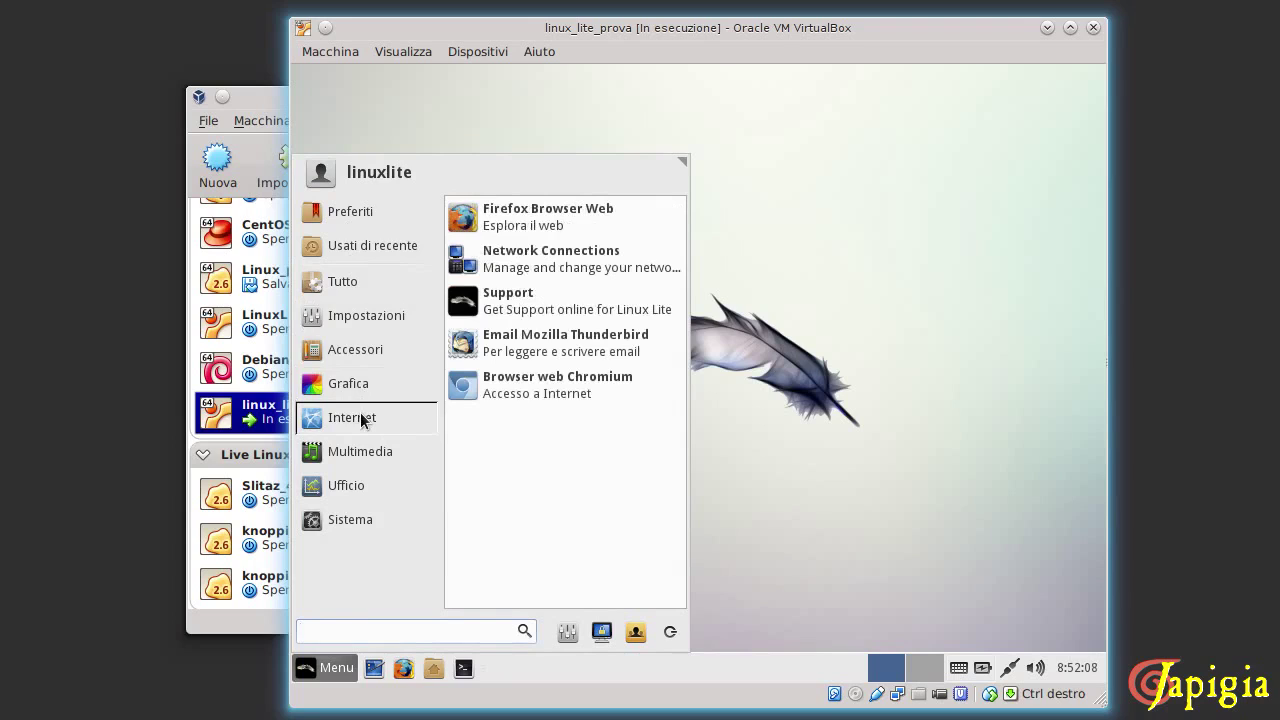
{"action": "right_click", "coordinate": [501, 396]}
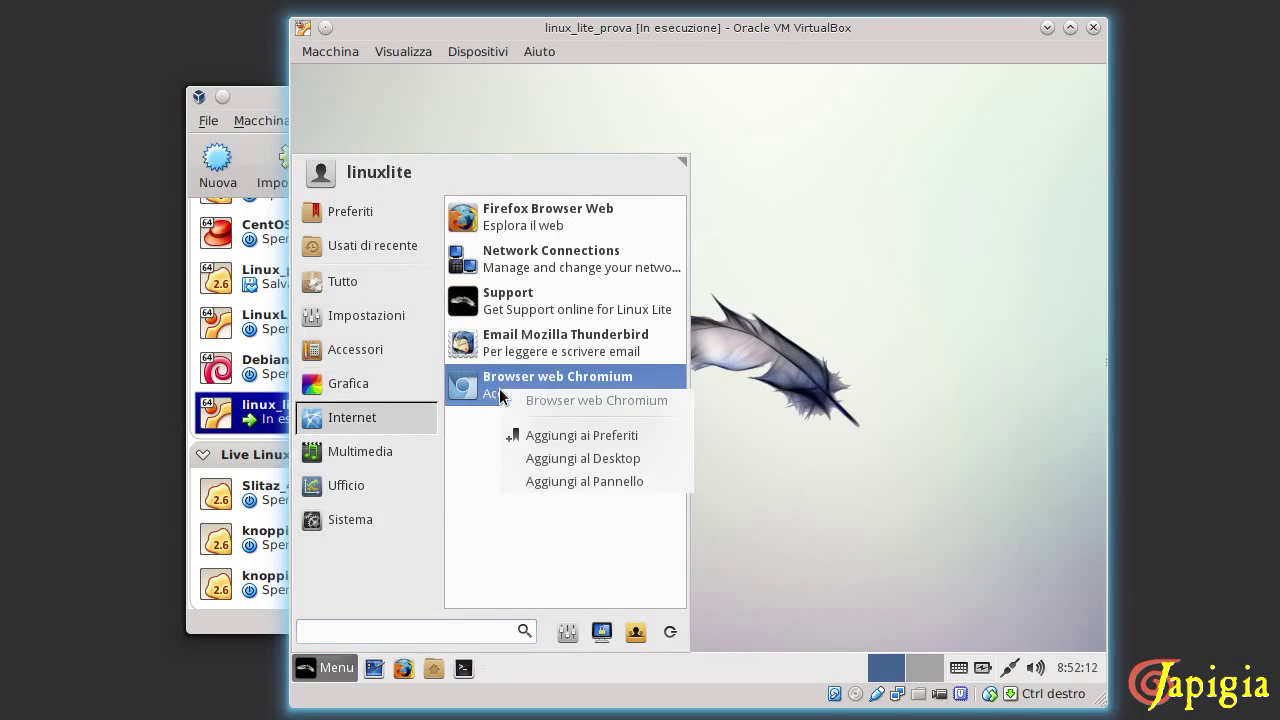
{"action": "left_click", "coordinate": [555, 436]}
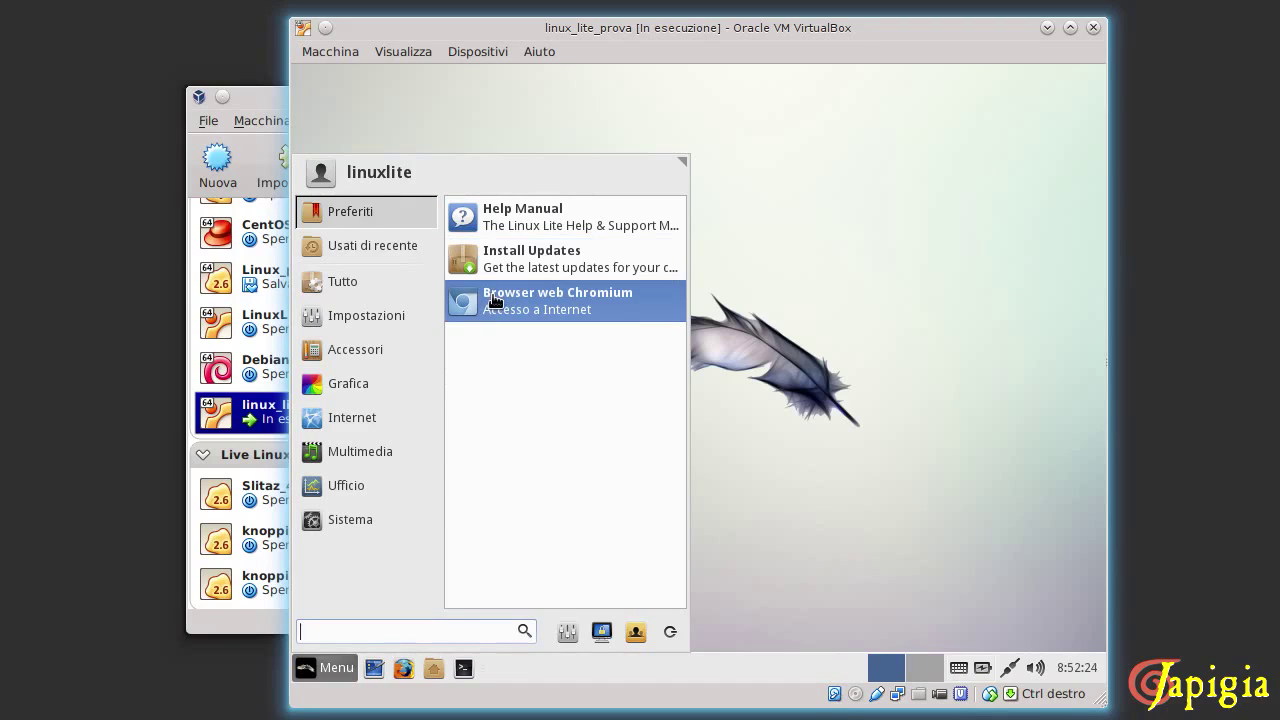
{"action": "left_click_drag", "start_coordinate": [524, 310], "coordinate": [524, 210]}
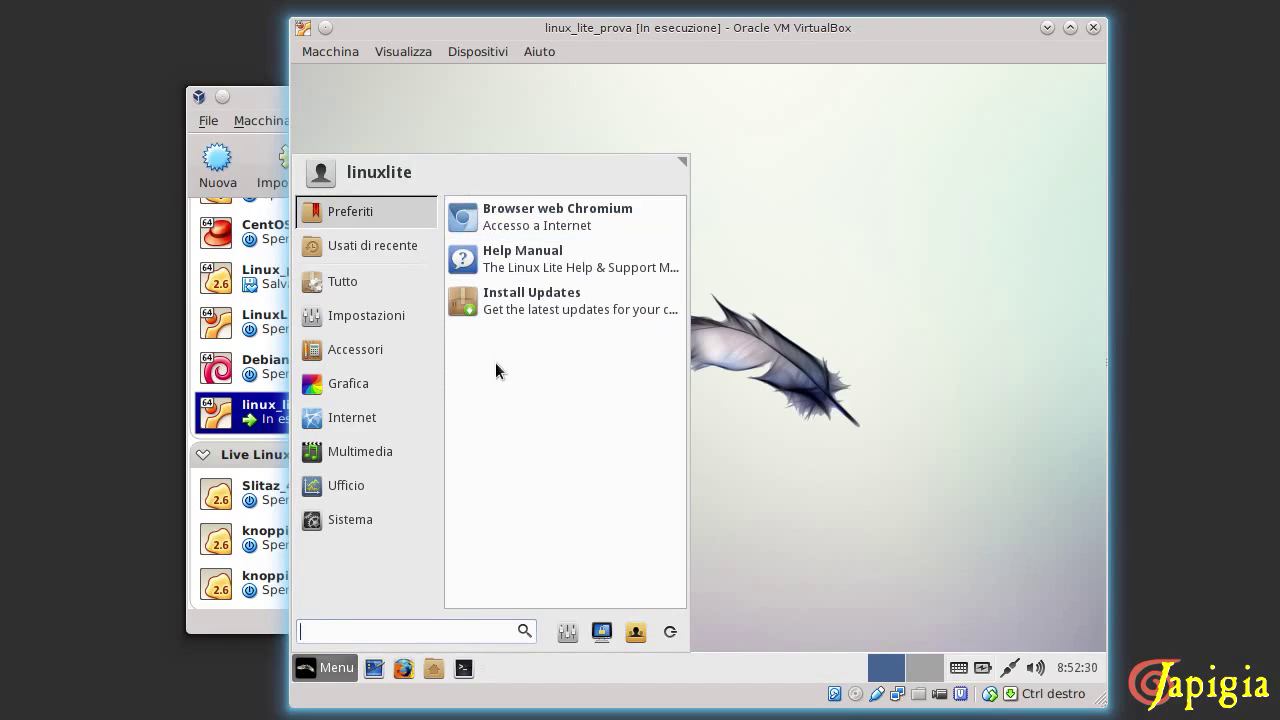
{"action": "left_click", "coordinate": [793, 453]}
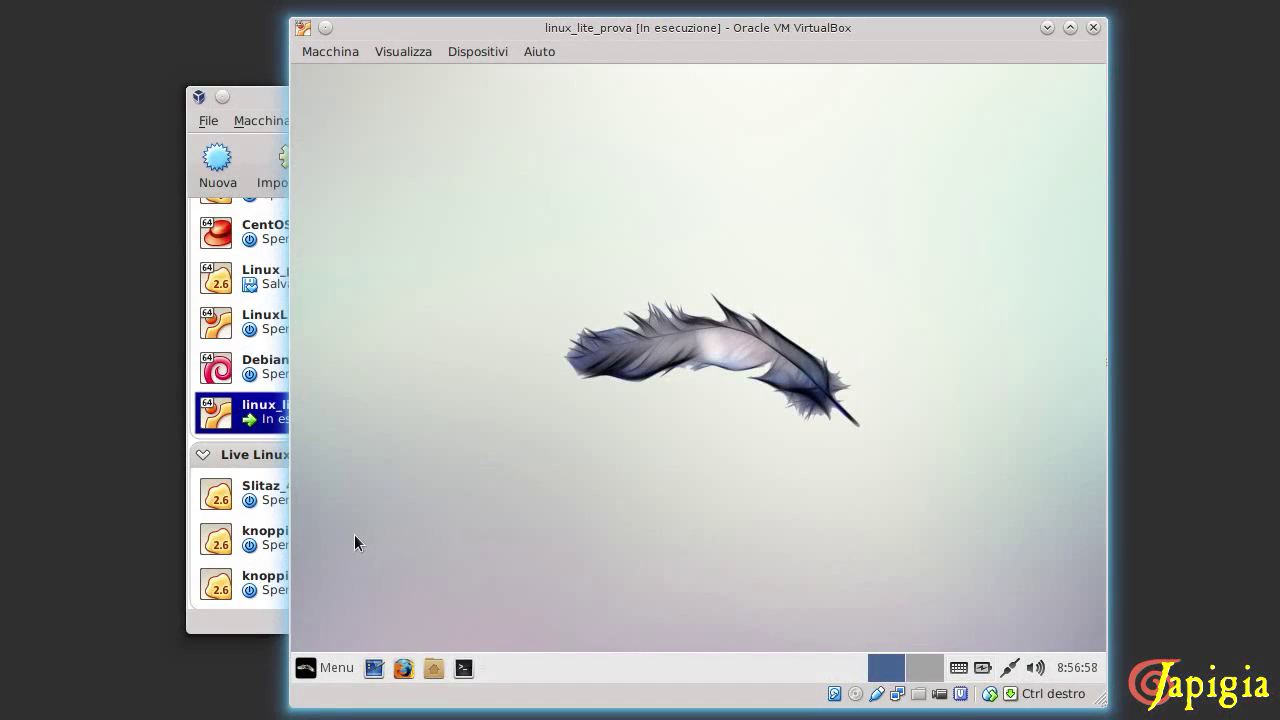
{"action": "left_click", "coordinate": [323, 672]}
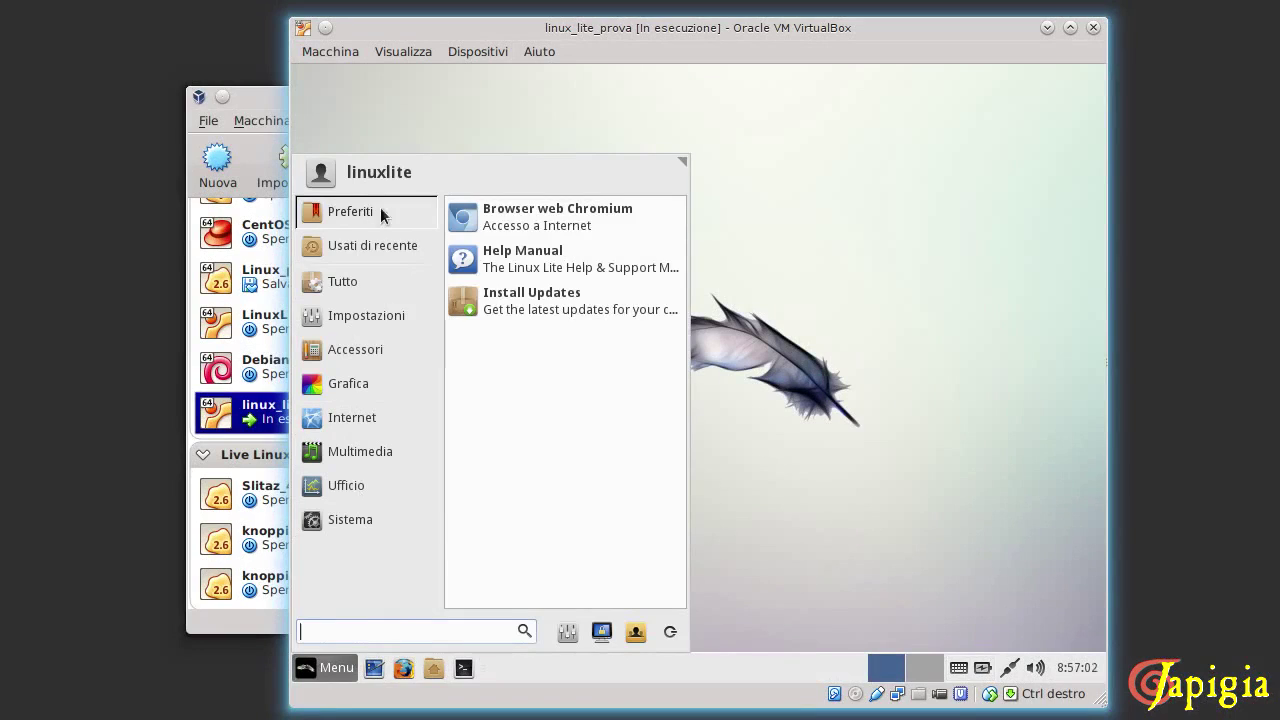
{"action": "left_click", "coordinate": [820, 230]}
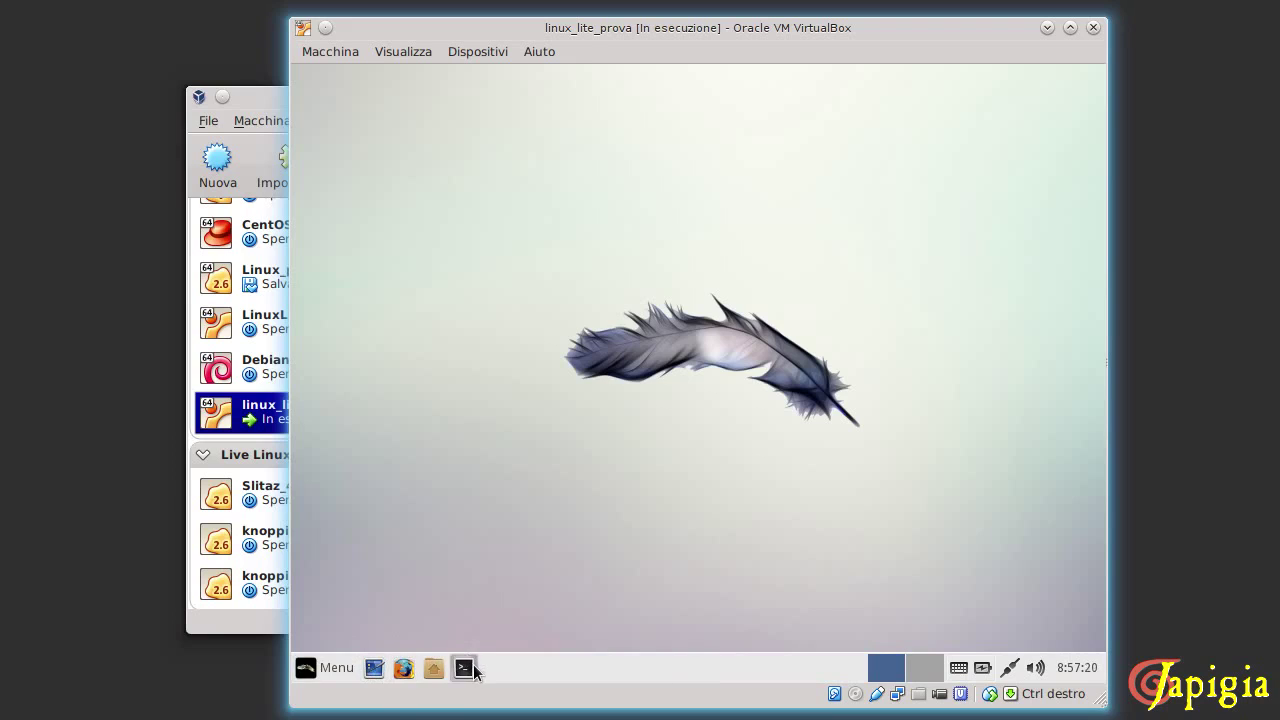
Add an empty Avviatore launcher to the bottom panel via Pannello > Aggiungi nuovi elementi.
{"action": "left_click", "coordinate": [478, 672]}
{"action": "right_click", "coordinate": [479, 666]}
{"action": "mouse_move", "coordinate": [484, 664]}
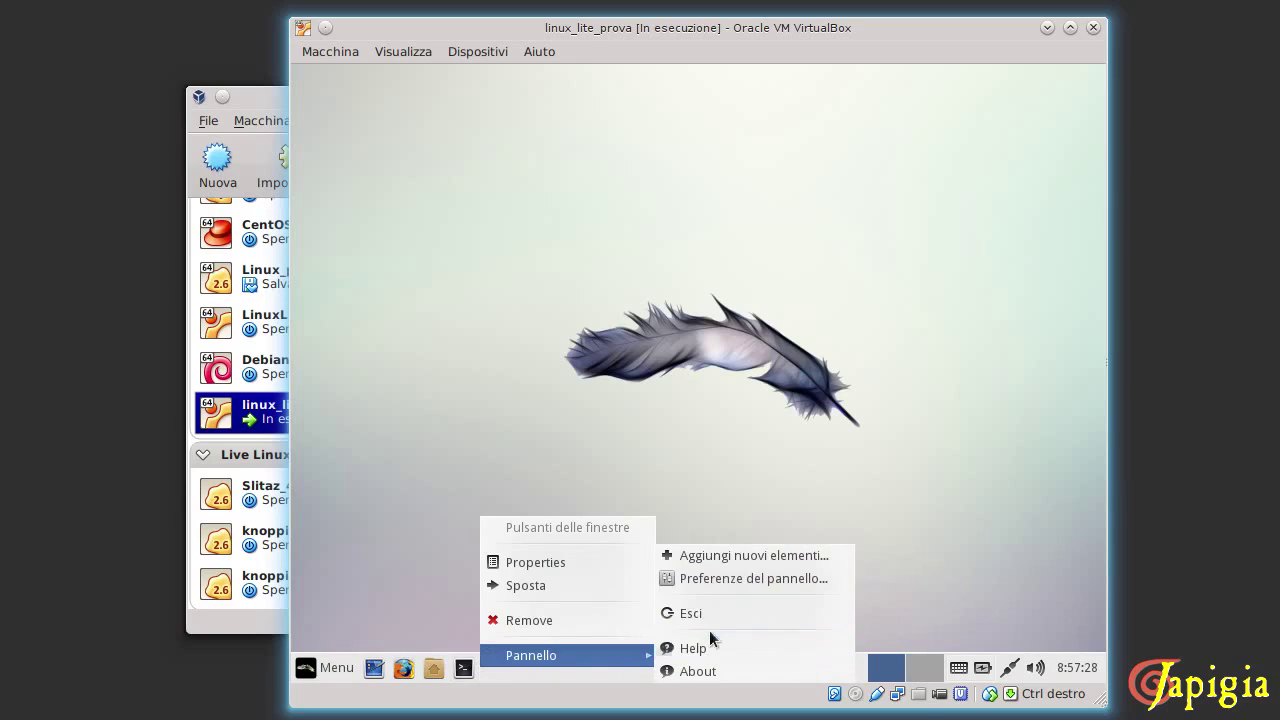
{"action": "left_click", "coordinate": [726, 553]}
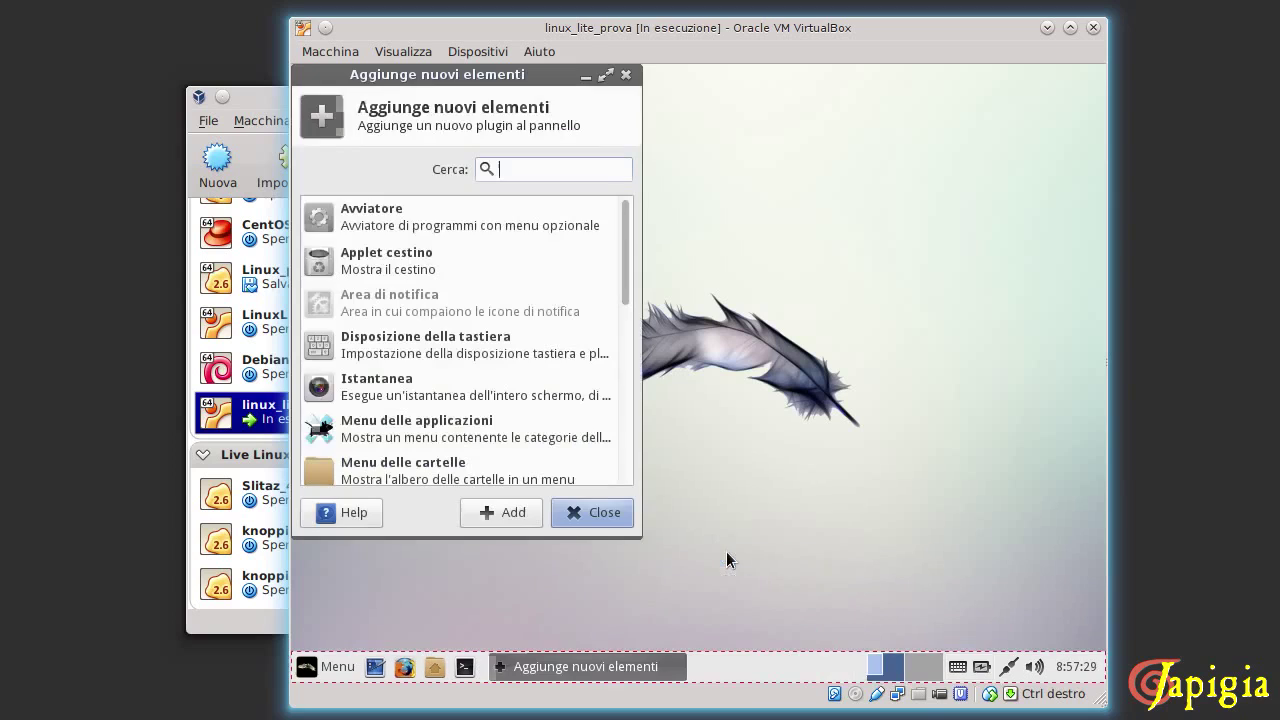
{"action": "left_click", "coordinate": [411, 220]}
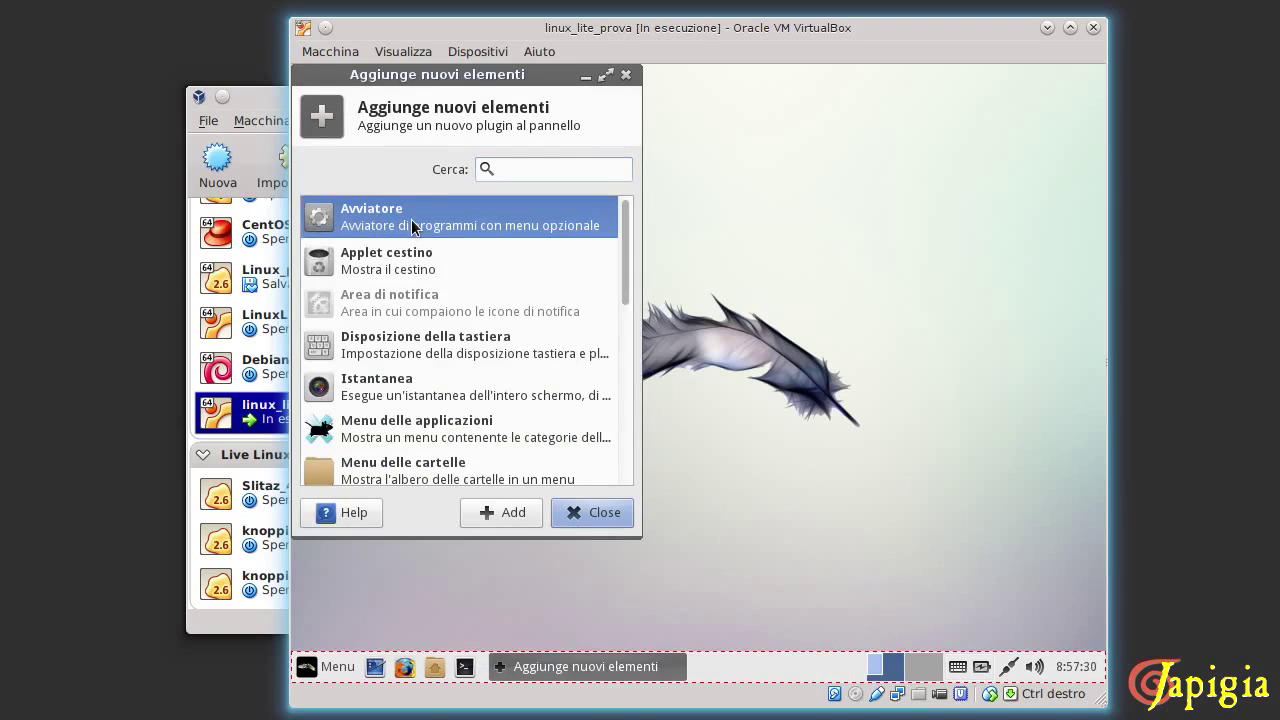
{"action": "left_click", "coordinate": [495, 517]}
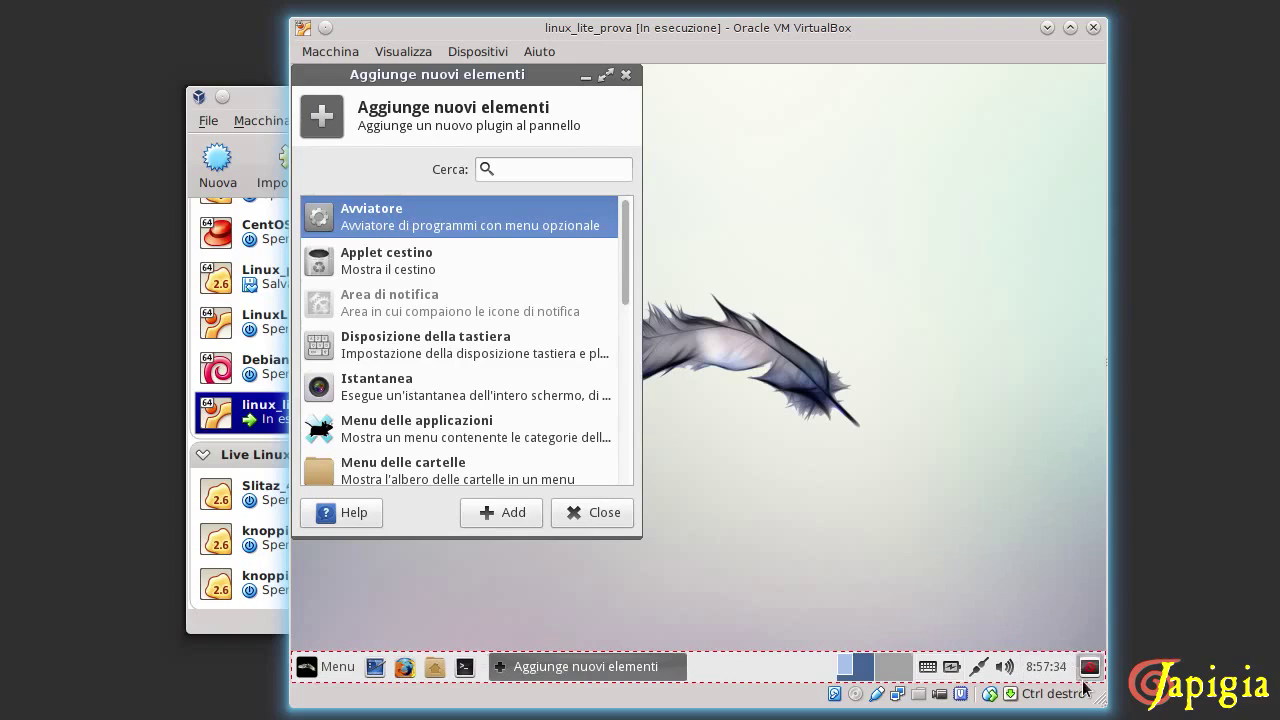
{"action": "left_click", "coordinate": [619, 515]}
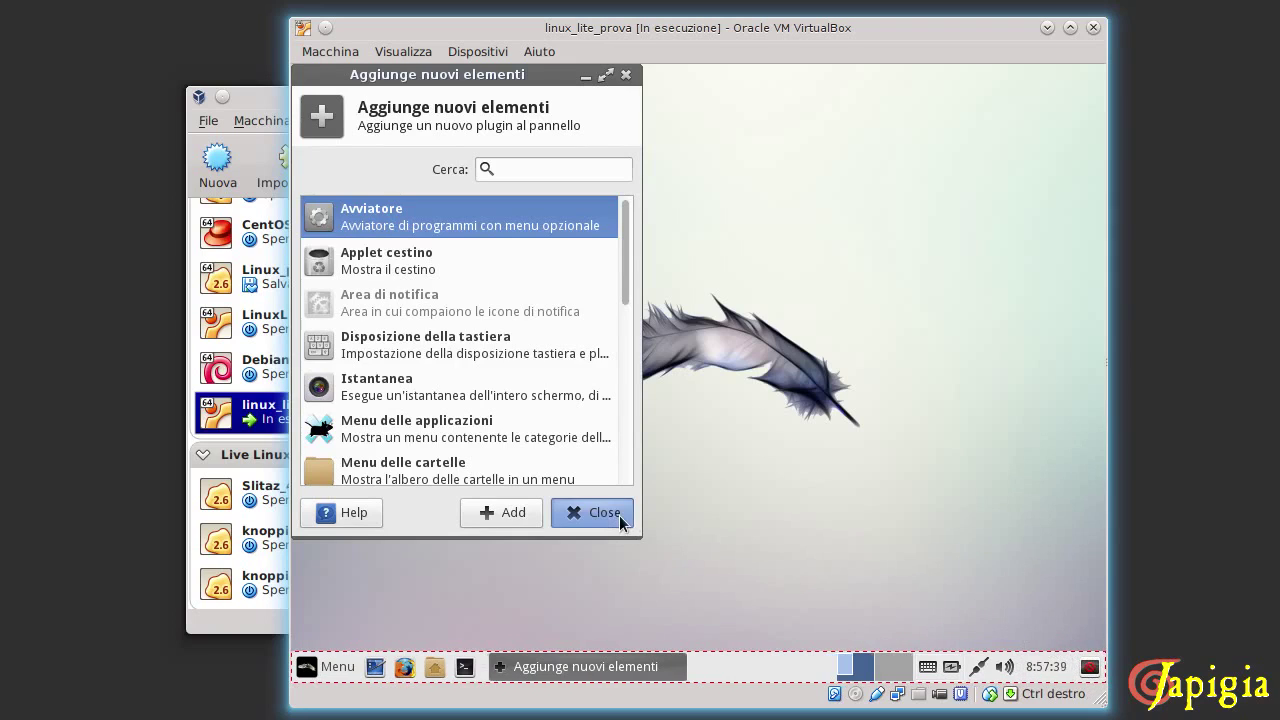
Give the new launcher a Browser web Chromium entry (chromium-browser %U) found by searching 'chro'.
{"action": "right_click", "coordinate": [1090, 672]}
{"action": "mouse_move", "coordinate": [1090, 672]}
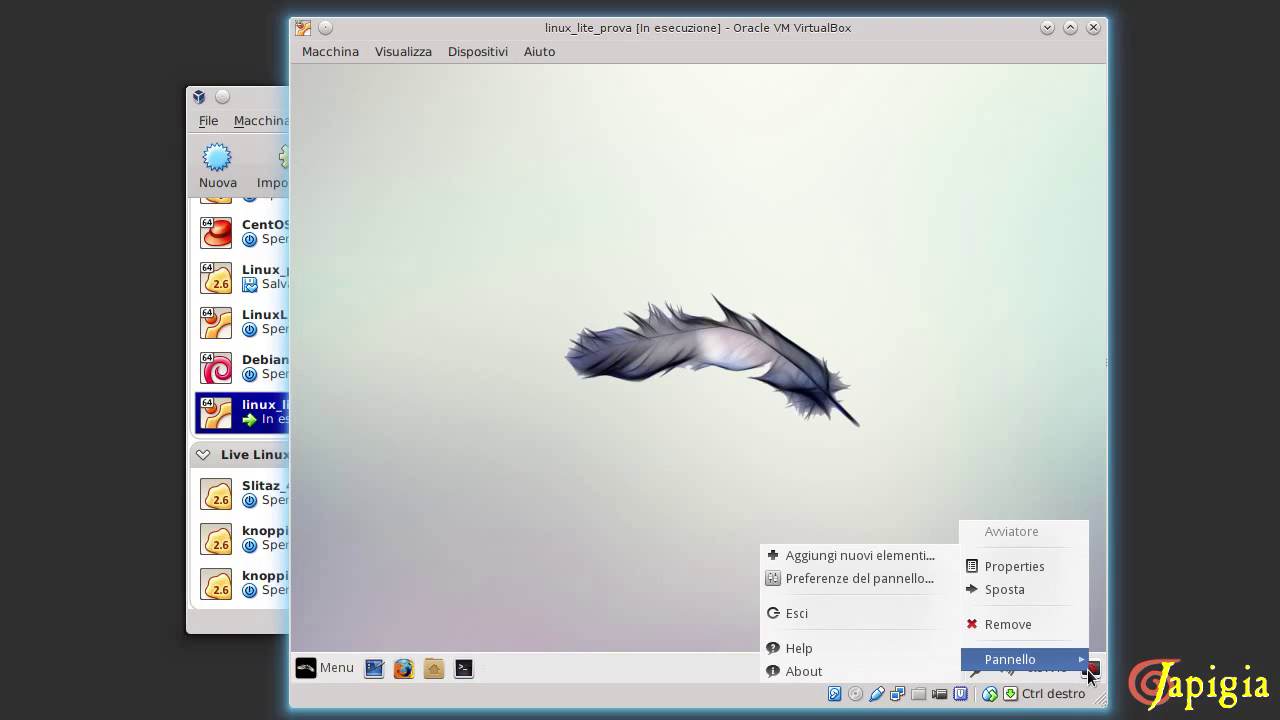
{"action": "left_click", "coordinate": [1024, 566]}
{"action": "left_click", "coordinate": [874, 430]}
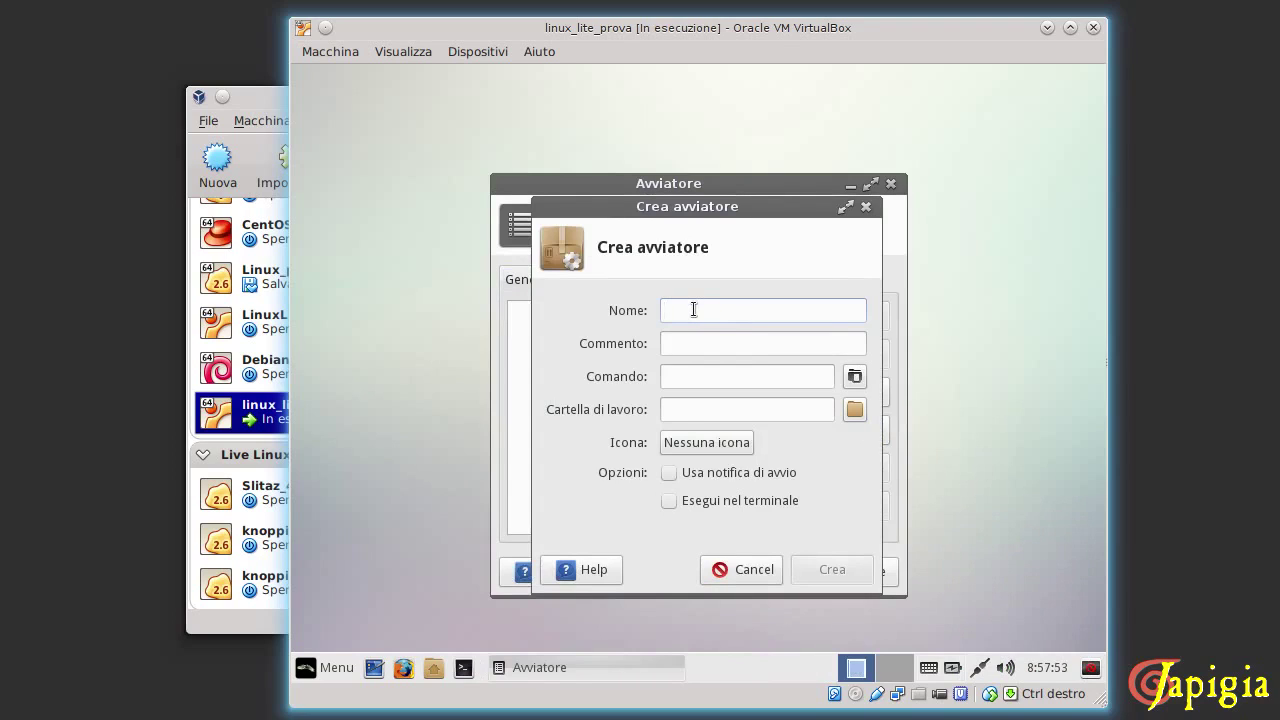
{"action": "type", "text": "chrom"}
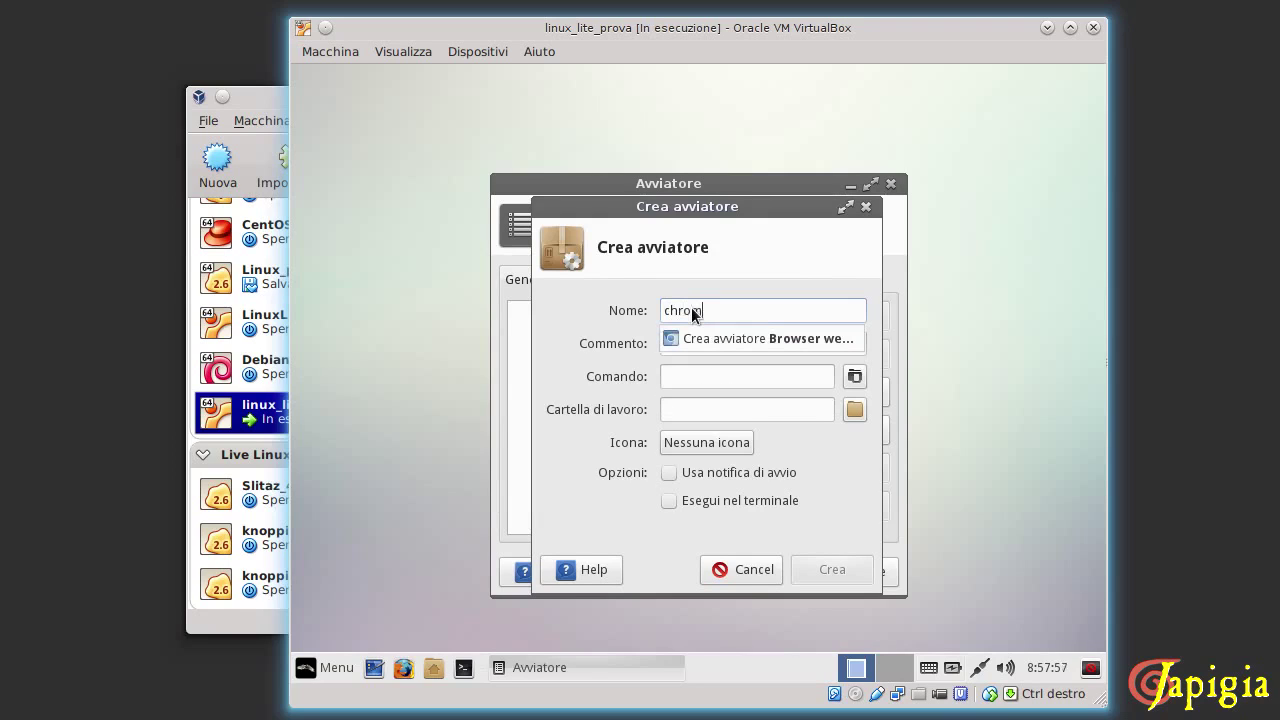
{"action": "left_click", "coordinate": [747, 338]}
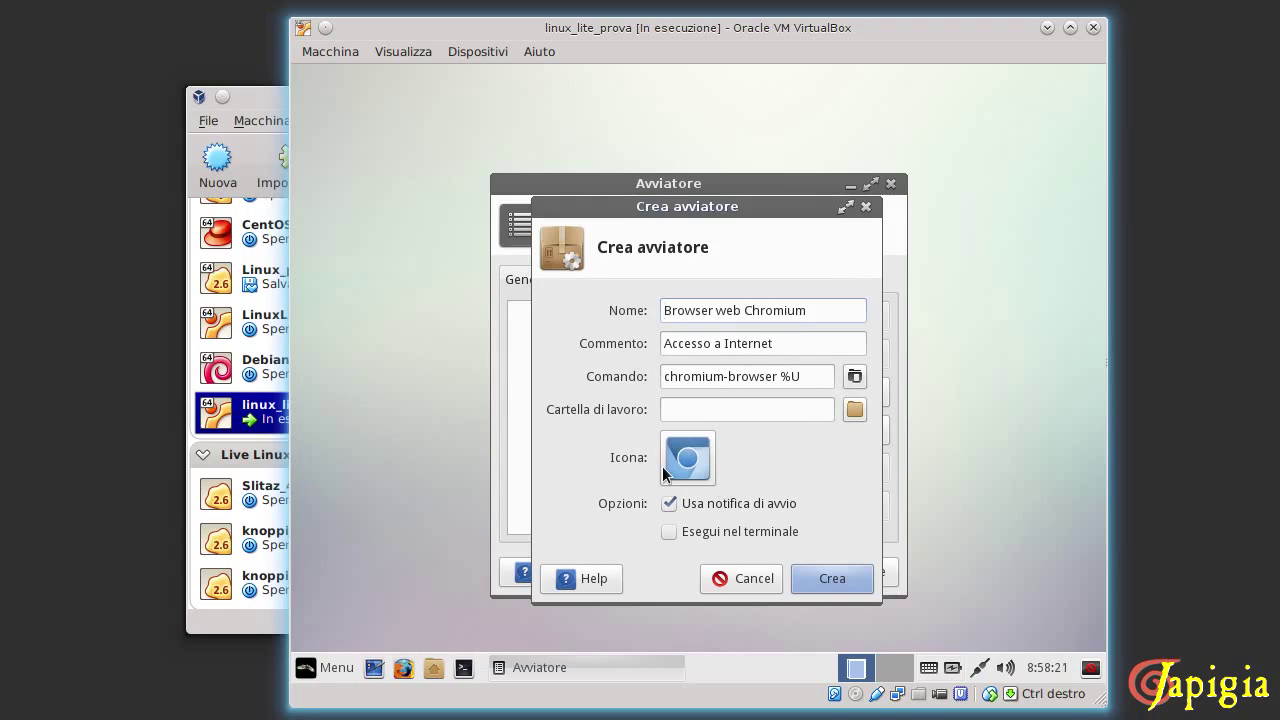
{"action": "left_click", "coordinate": [812, 578]}
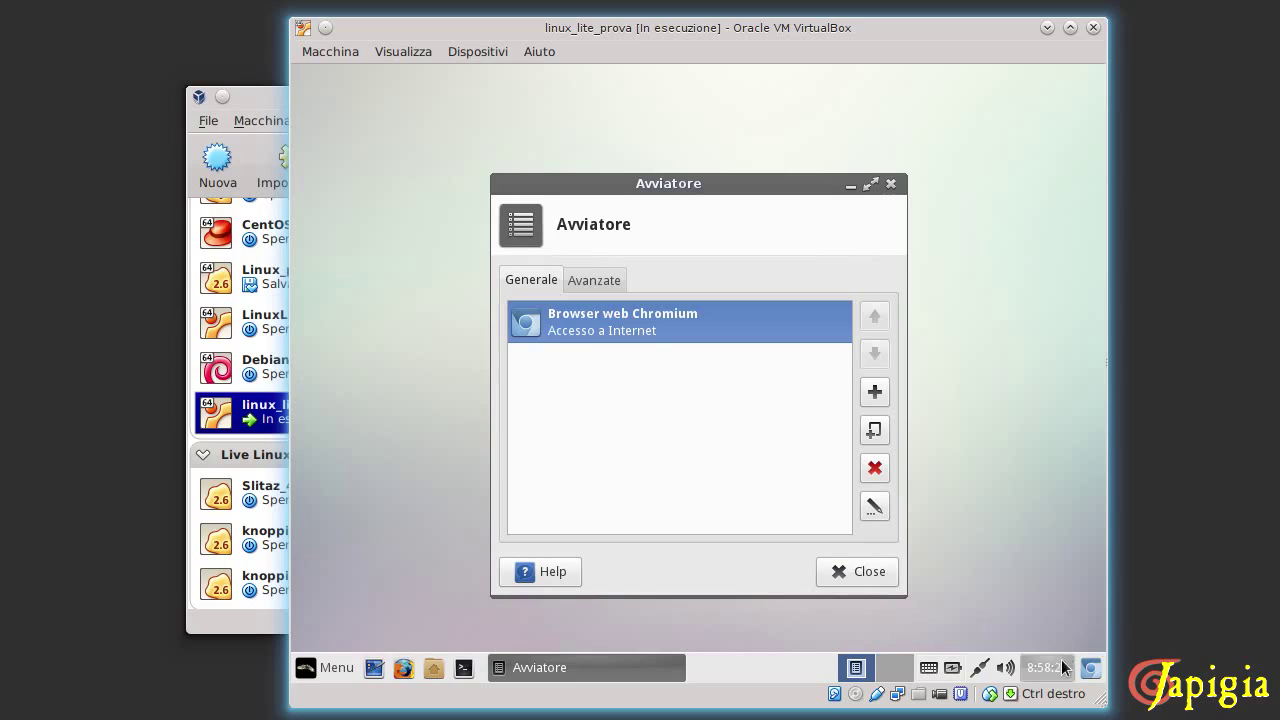
{"action": "left_click", "coordinate": [882, 582]}
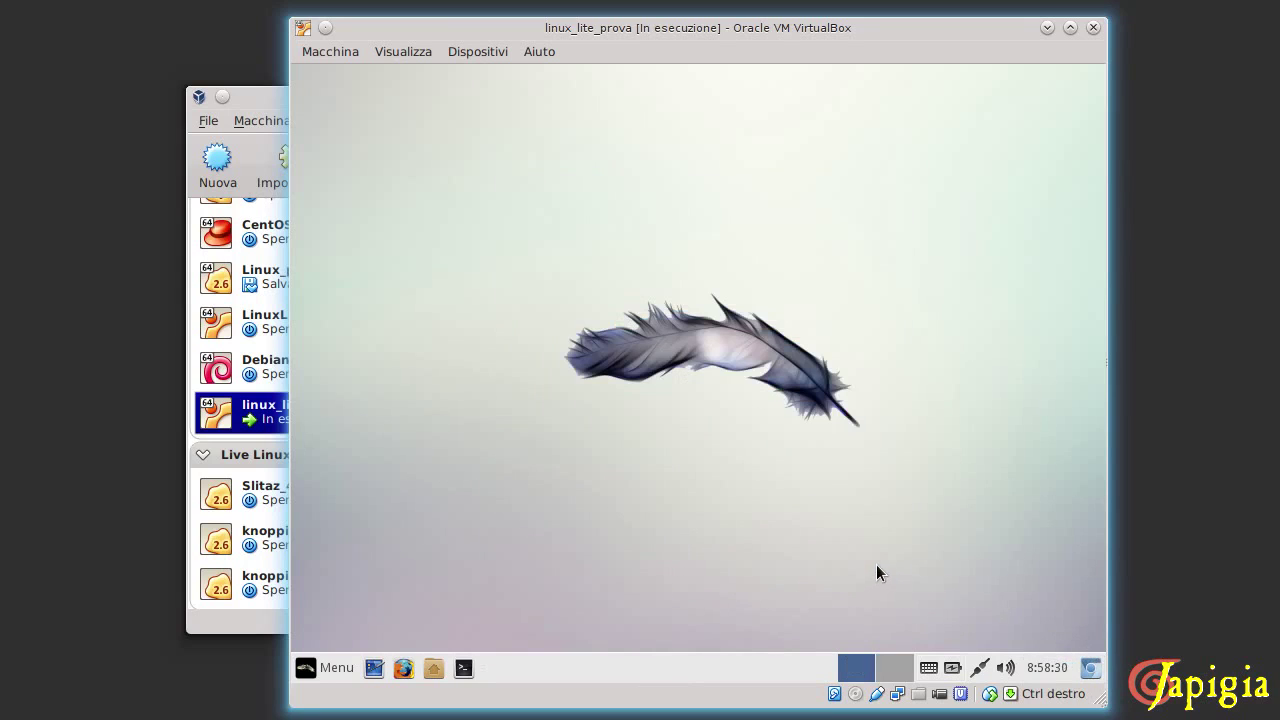
Move the Chromium launcher to sit right after Menu on the guest panel, then launch Chromium from it.
{"action": "right_click", "coordinate": [1090, 671]}
{"action": "mouse_move", "coordinate": [1091, 674]}
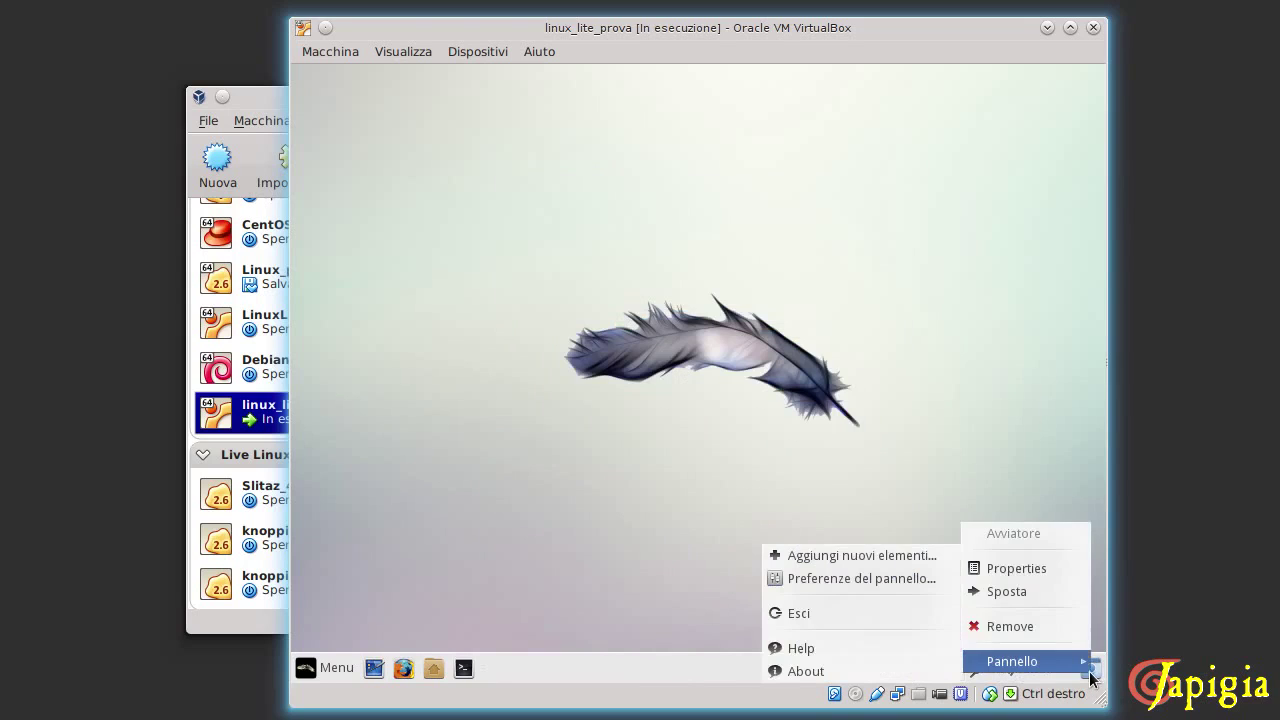
{"action": "left_click", "coordinate": [1033, 595]}
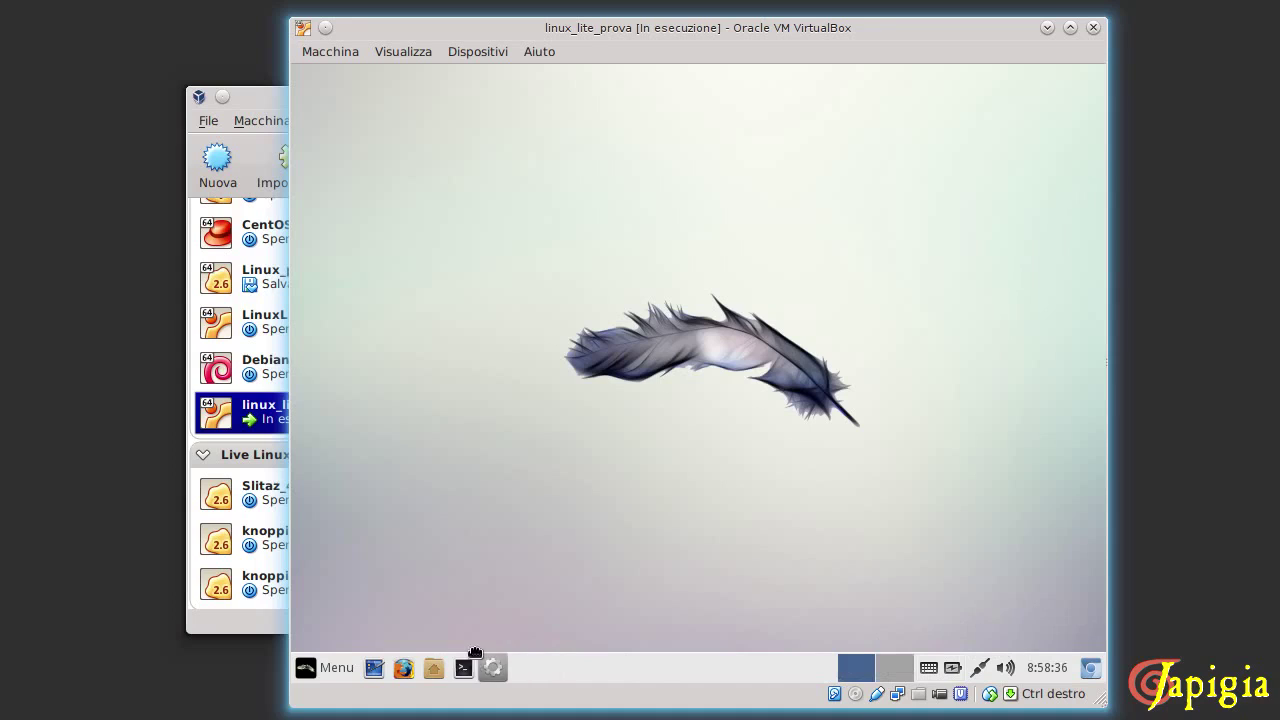
{"action": "left_click", "coordinate": [352, 657]}
{"action": "right_click", "coordinate": [1092, 668]}
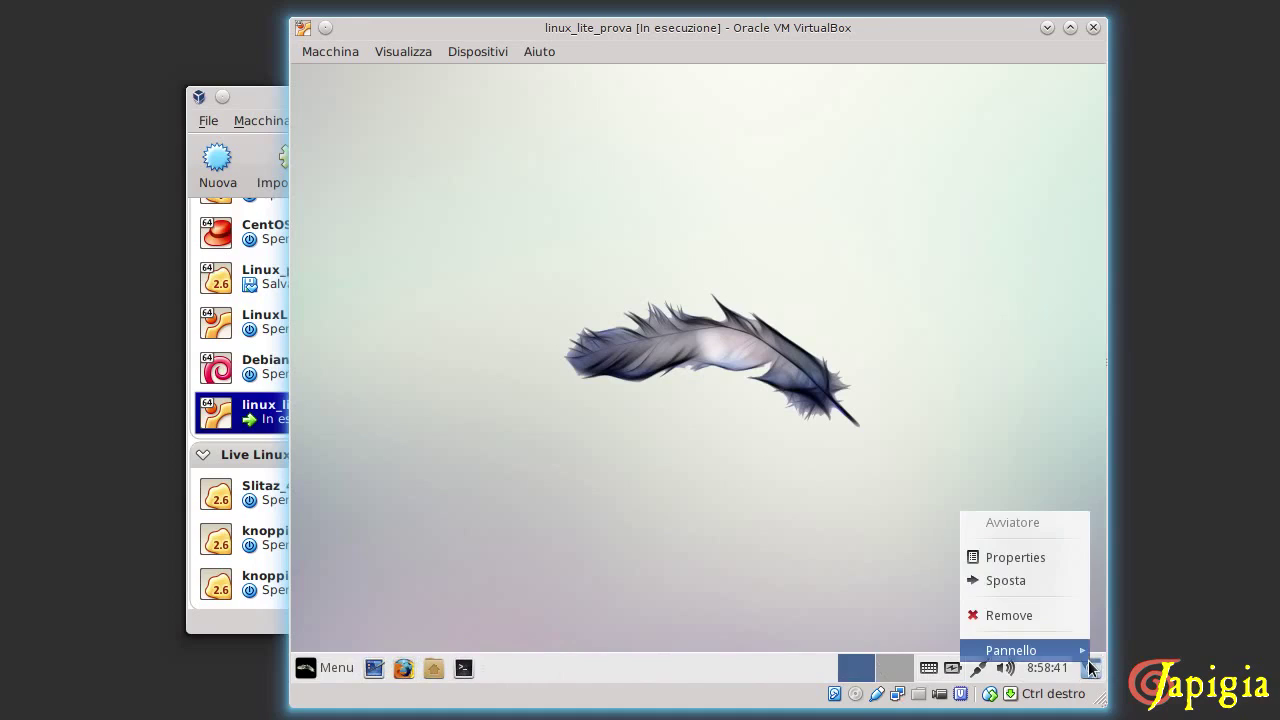
{"action": "left_click", "coordinate": [1050, 582]}
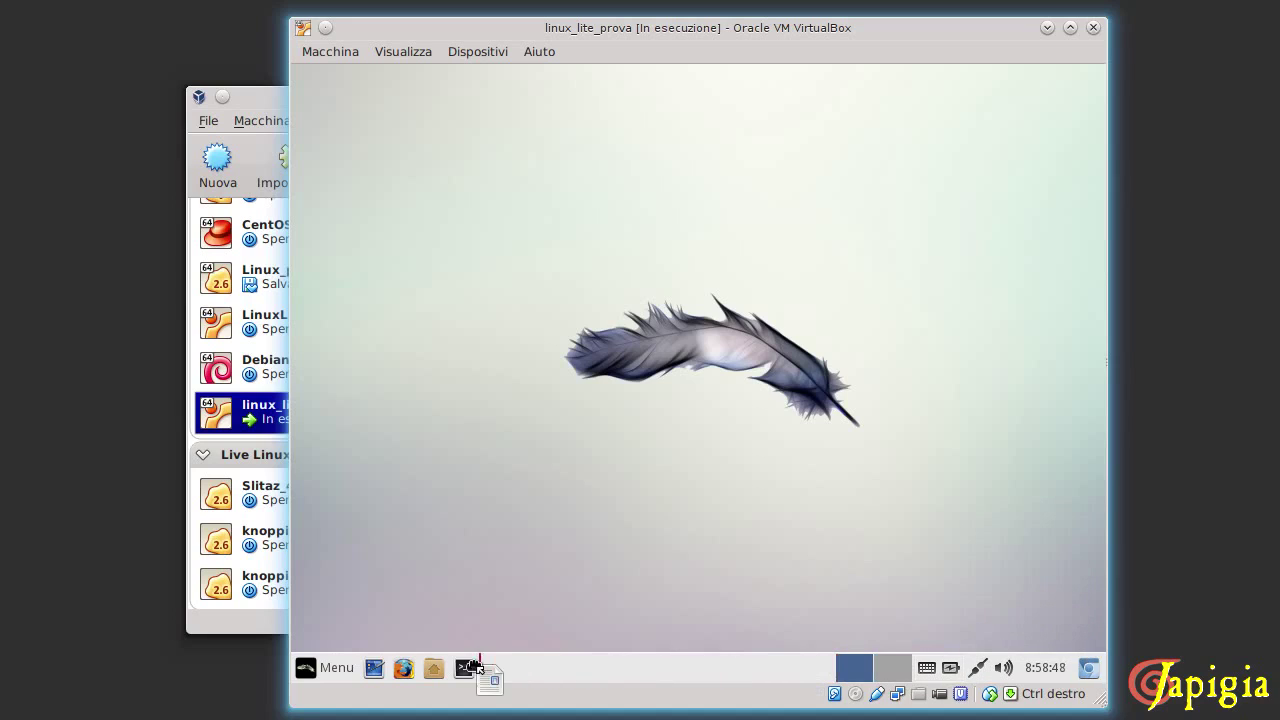
{"action": "left_click", "coordinate": [387, 662]}
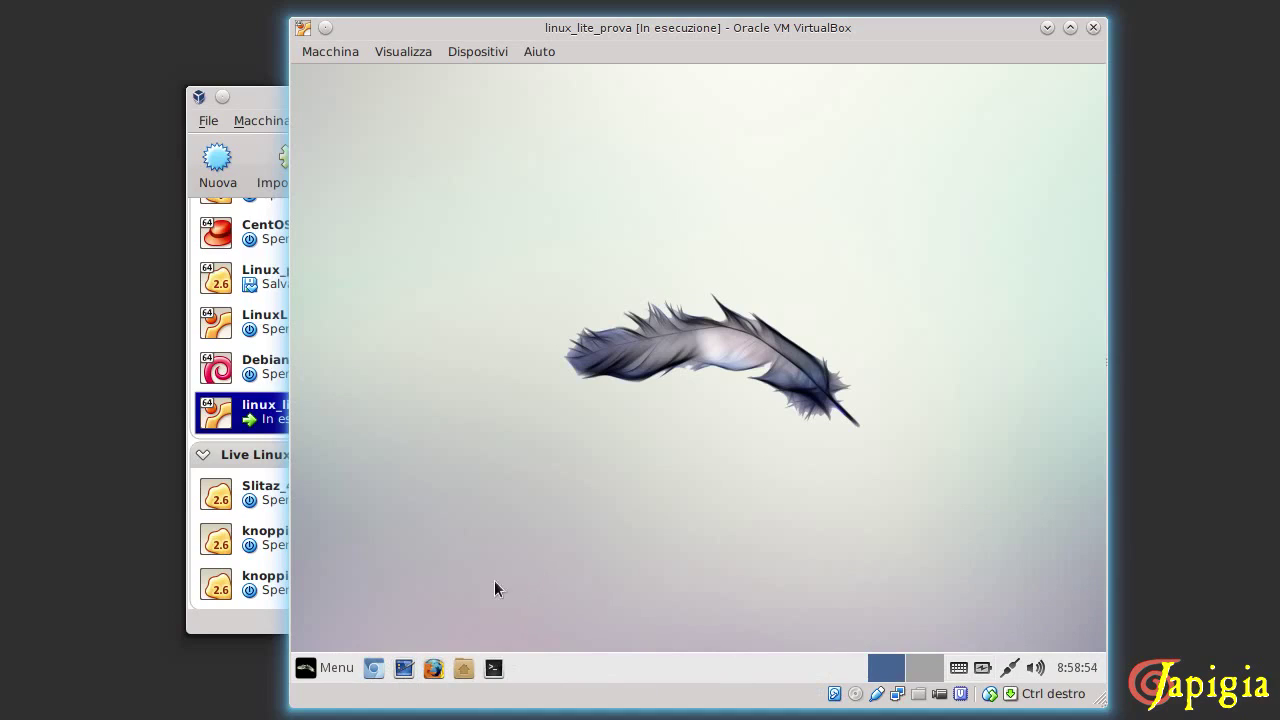
{"action": "left_click", "coordinate": [368, 668]}
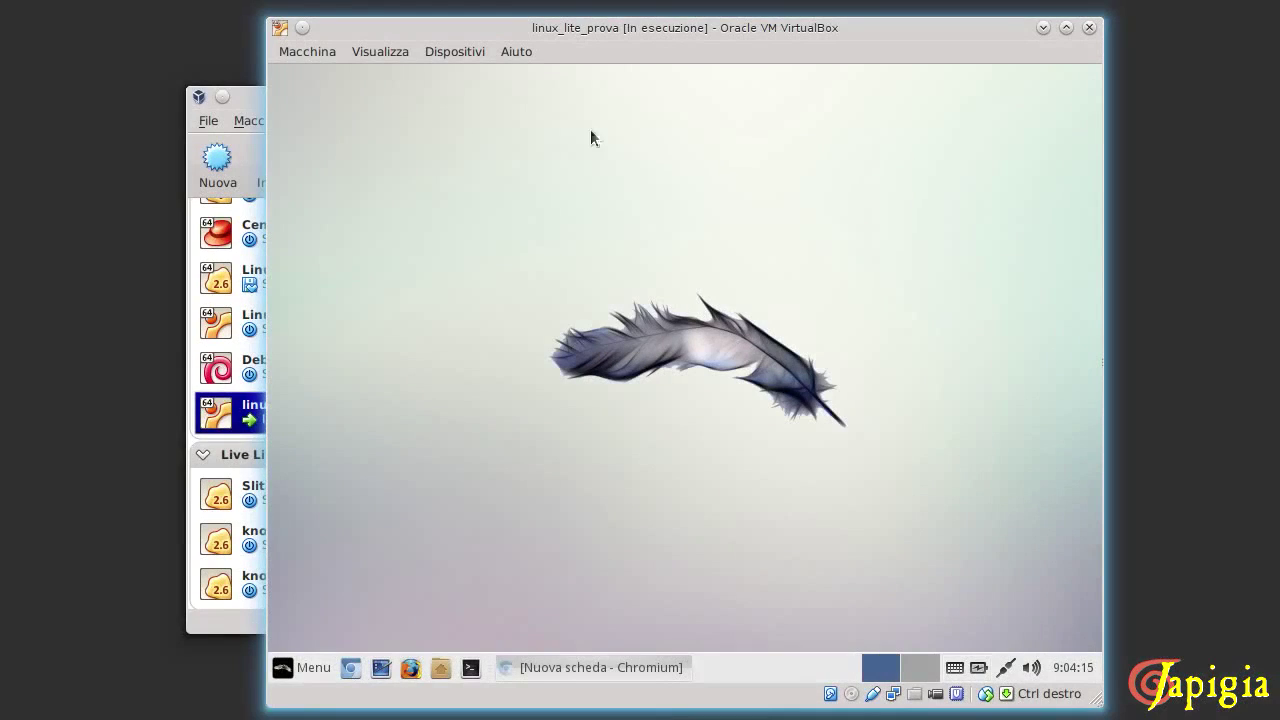
Widen the VM window, then restore Chromium and maximize it to fill the guest screen.
{"action": "left_click_drag", "start_coordinate": [265, 88], "coordinate": [82, 80]}
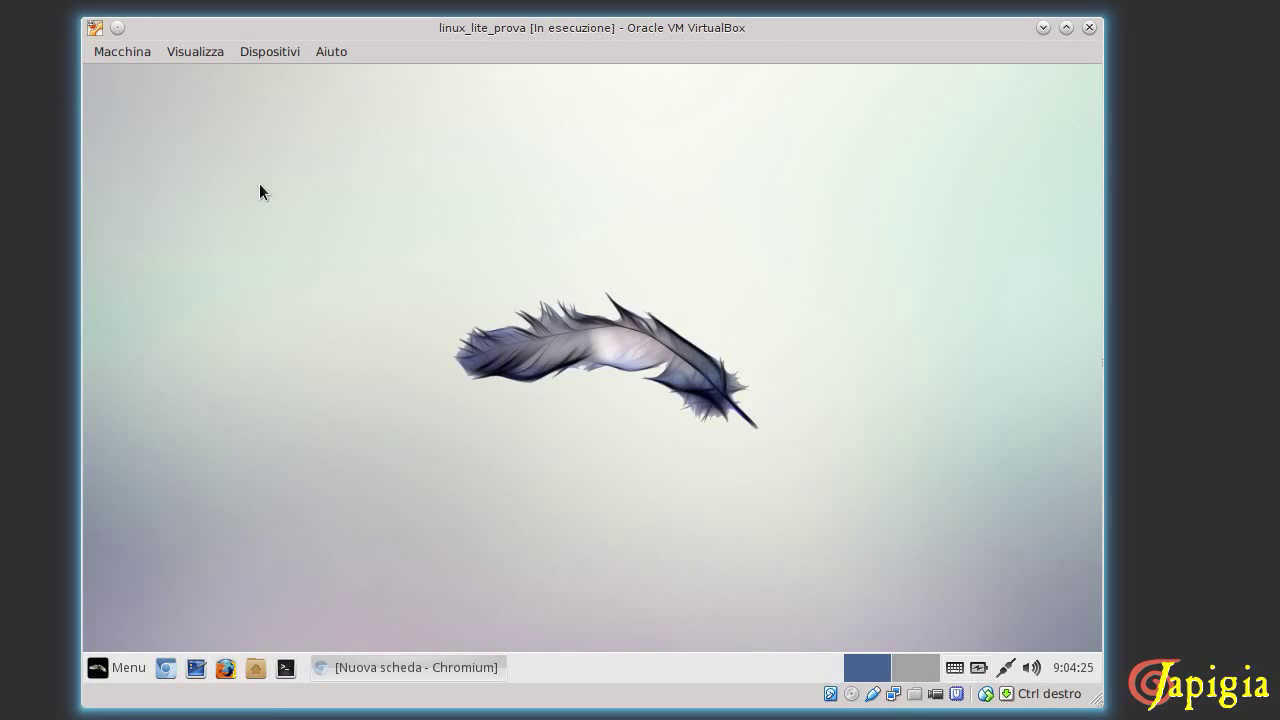
{"action": "left_click", "coordinate": [417, 665]}
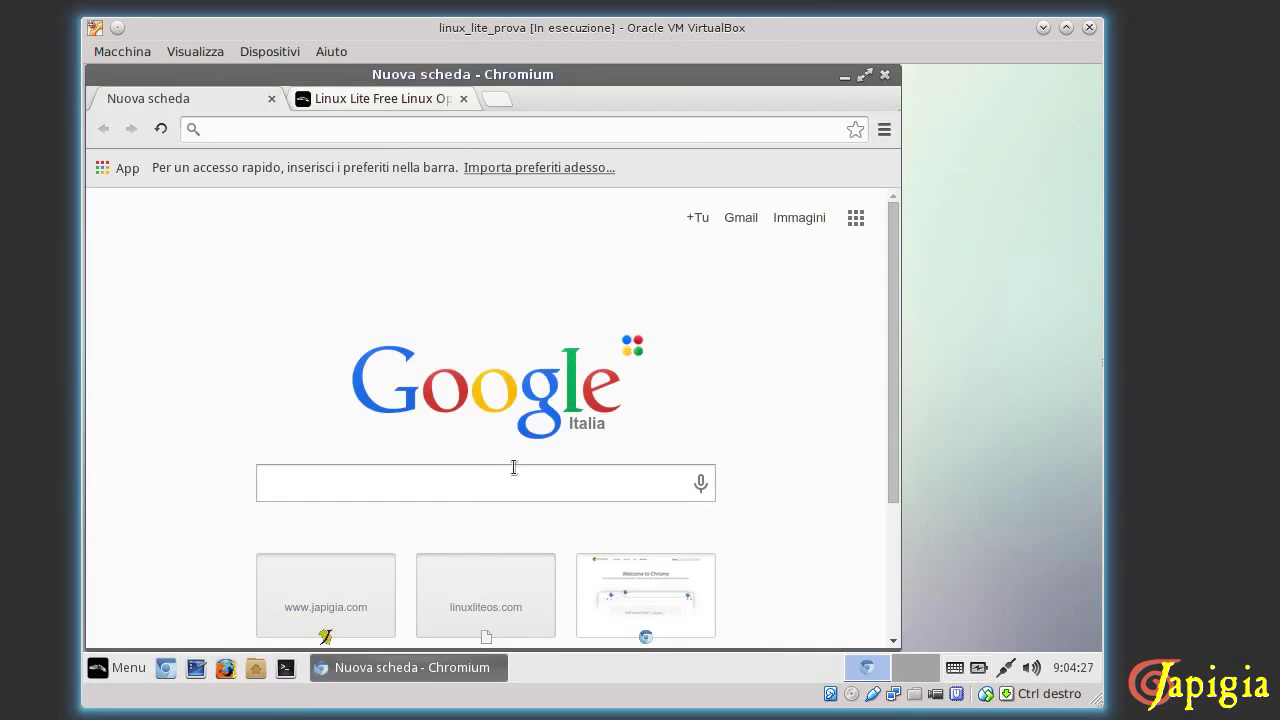
{"action": "left_click", "coordinate": [865, 76]}
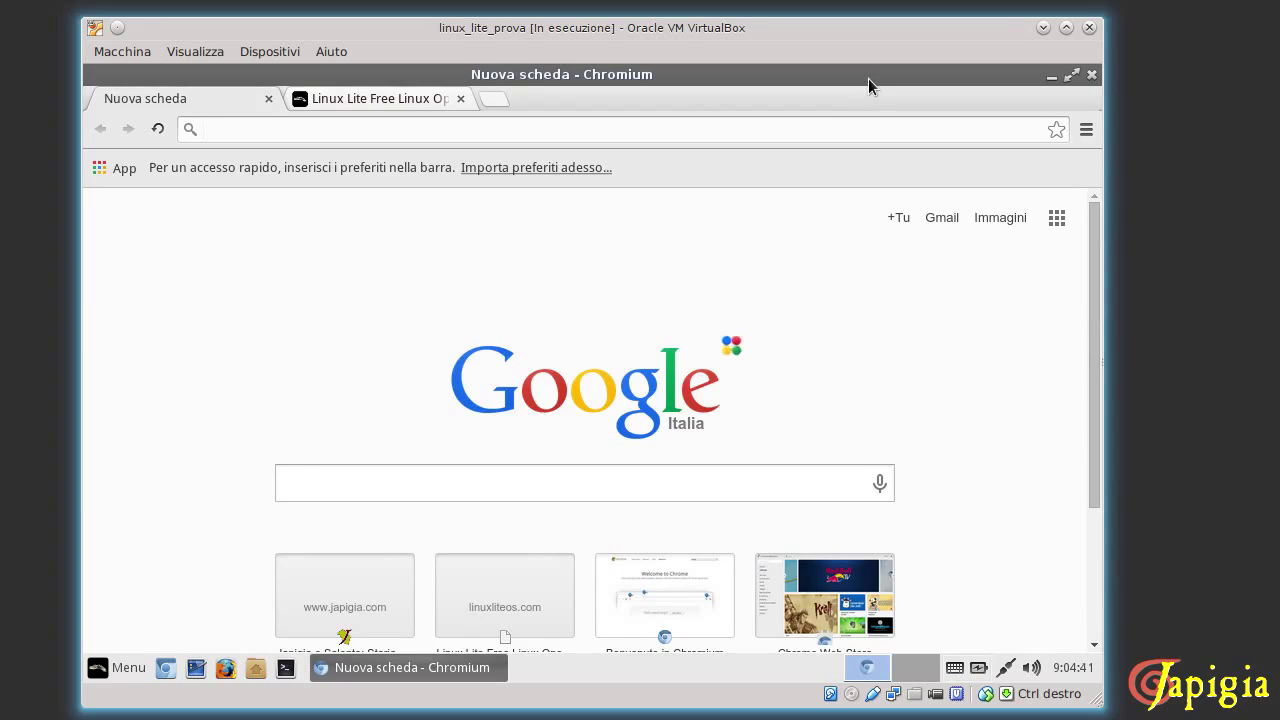
On the Linux Lite website tab, reload the home page and open the Download page.
{"action": "left_click", "coordinate": [329, 100]}
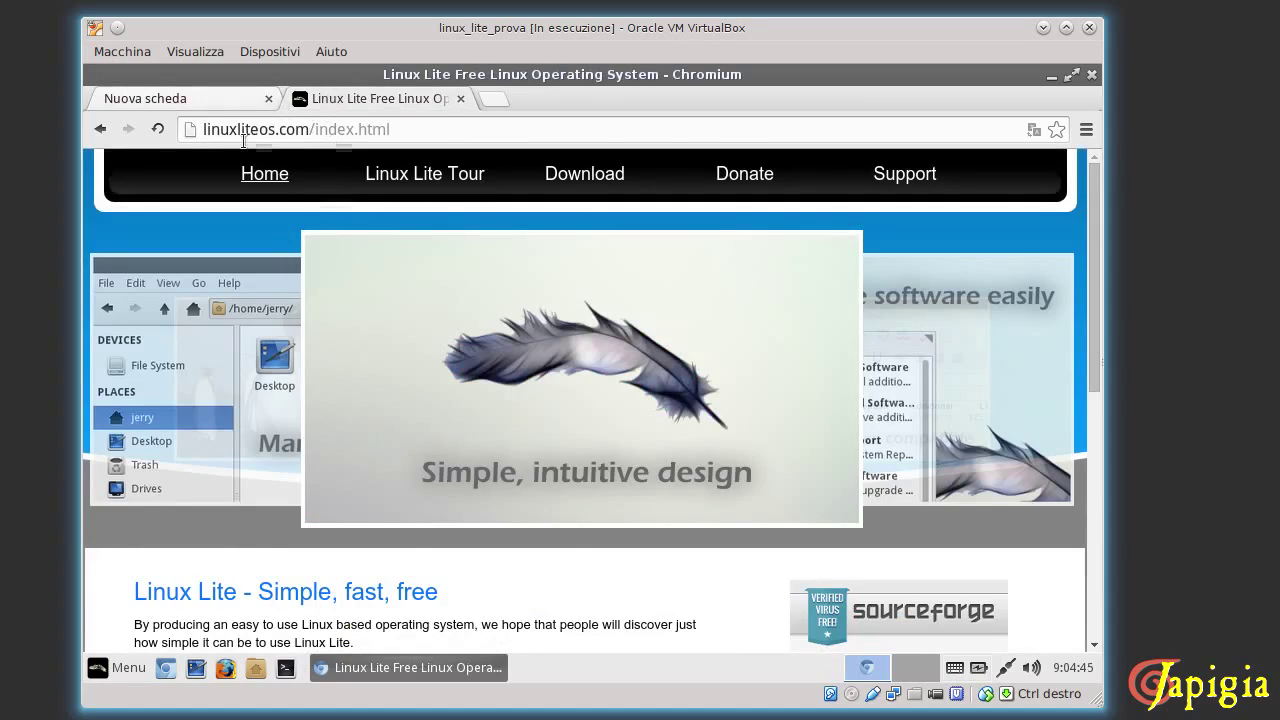
{"action": "left_click", "coordinate": [257, 176]}
{"action": "left_click", "coordinate": [595, 178]}
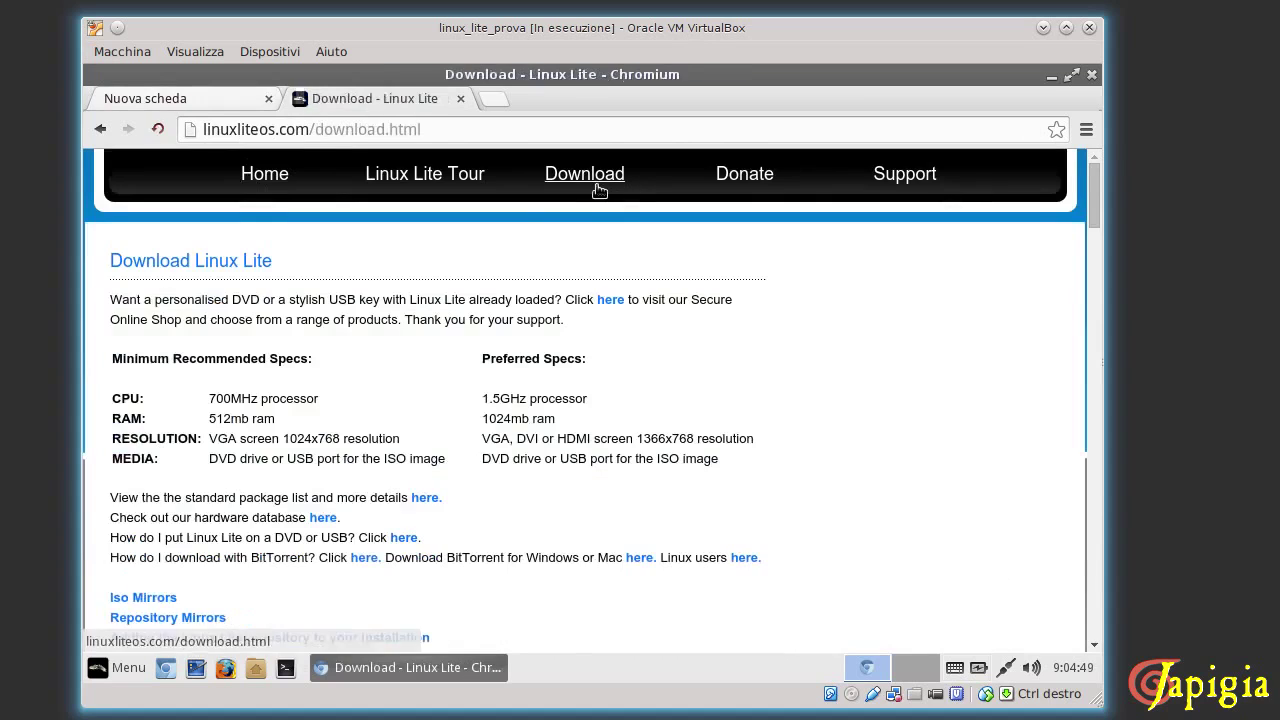